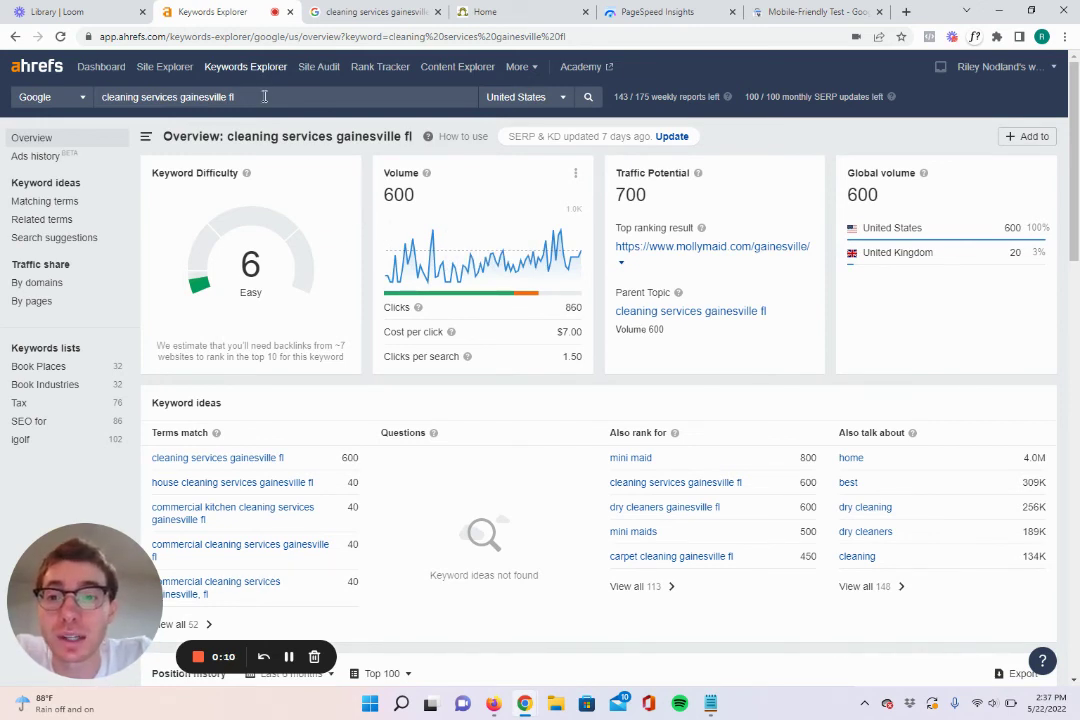
- Examine the keyword overview and SERP overview for "cleaning services gainesville fl", checking the traffic of the Molly Maid and Mini Maid results
{"action": "left_click_drag", "start_coordinate": [146, 103], "coordinate": [89, 104]}
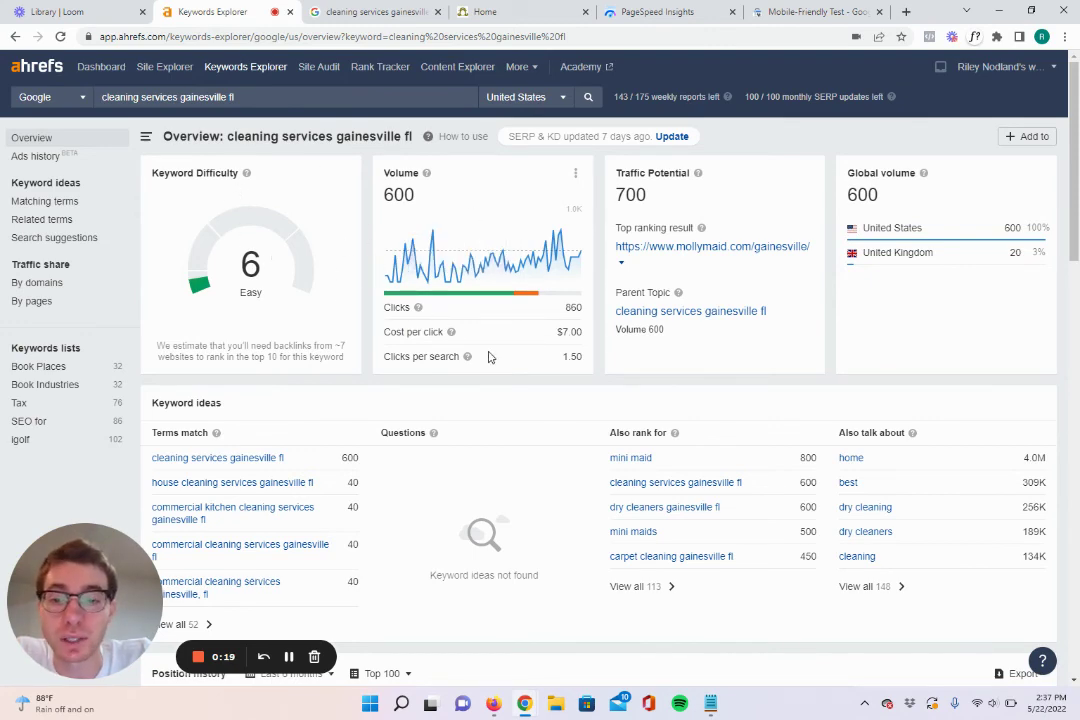
{"action": "scroll", "coordinate": [571, 338], "scroll_direction": "down", "scroll_amount": 15}
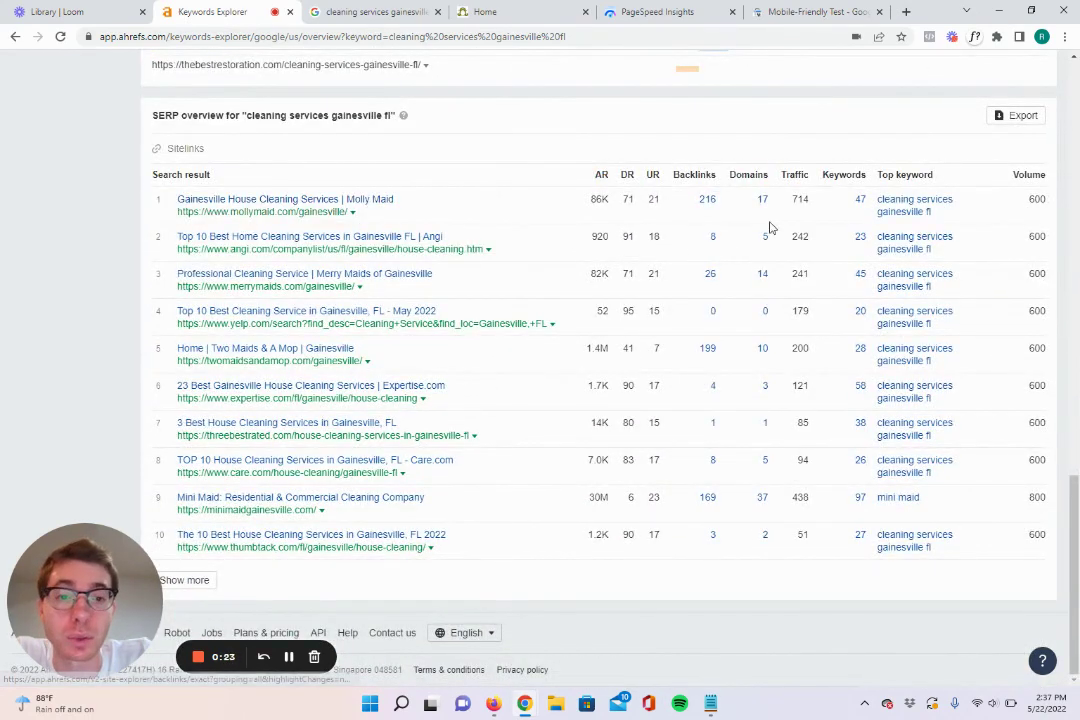
{"action": "left_click_drag", "start_coordinate": [803, 202], "coordinate": [813, 207]}
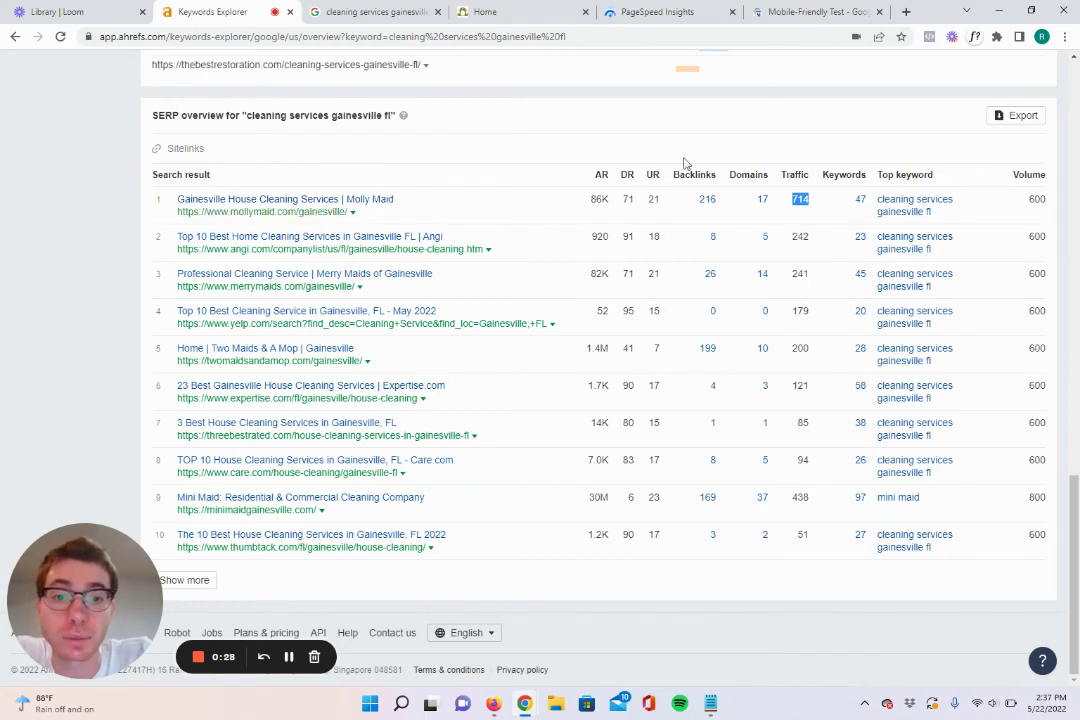
{"action": "left_click", "coordinate": [818, 138]}
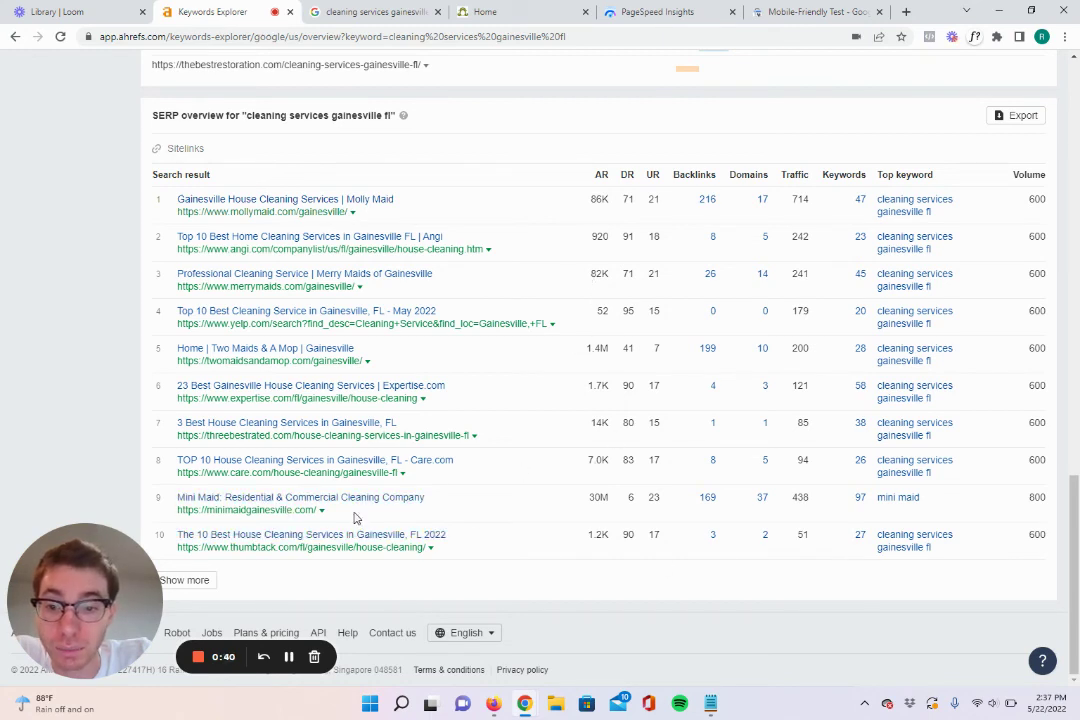
{"action": "double_click", "coordinate": [799, 497]}
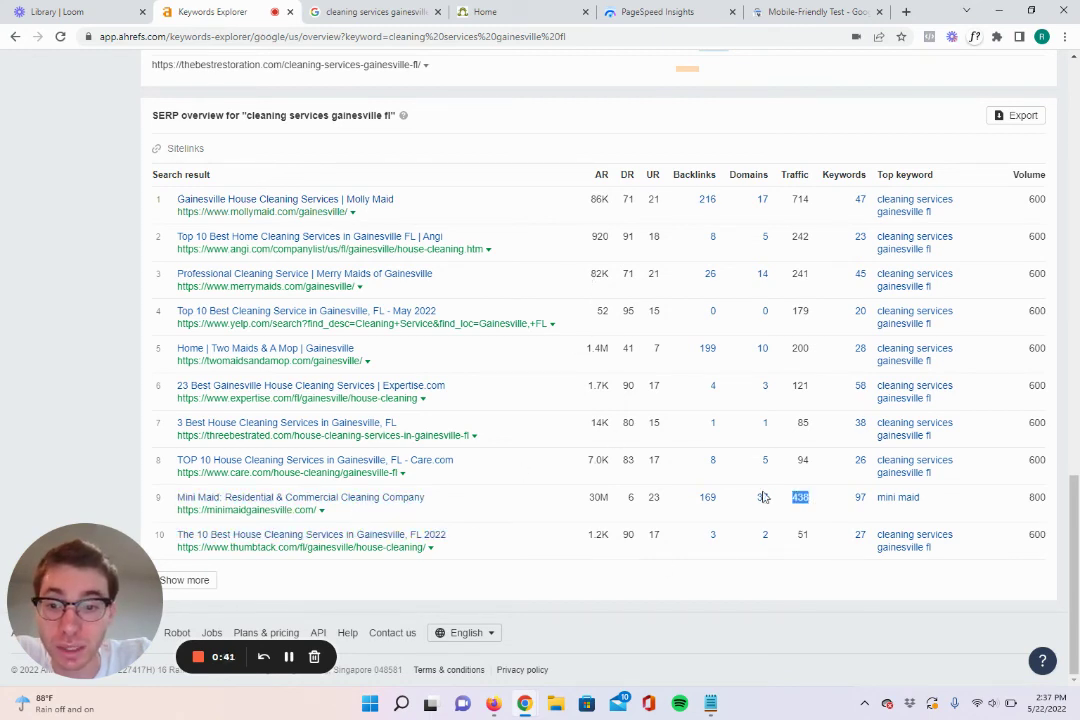
- Expand the SERP overview beyond the first ten results and check the traffic of the maid professionally listing
{"action": "left_click", "coordinate": [185, 580]}
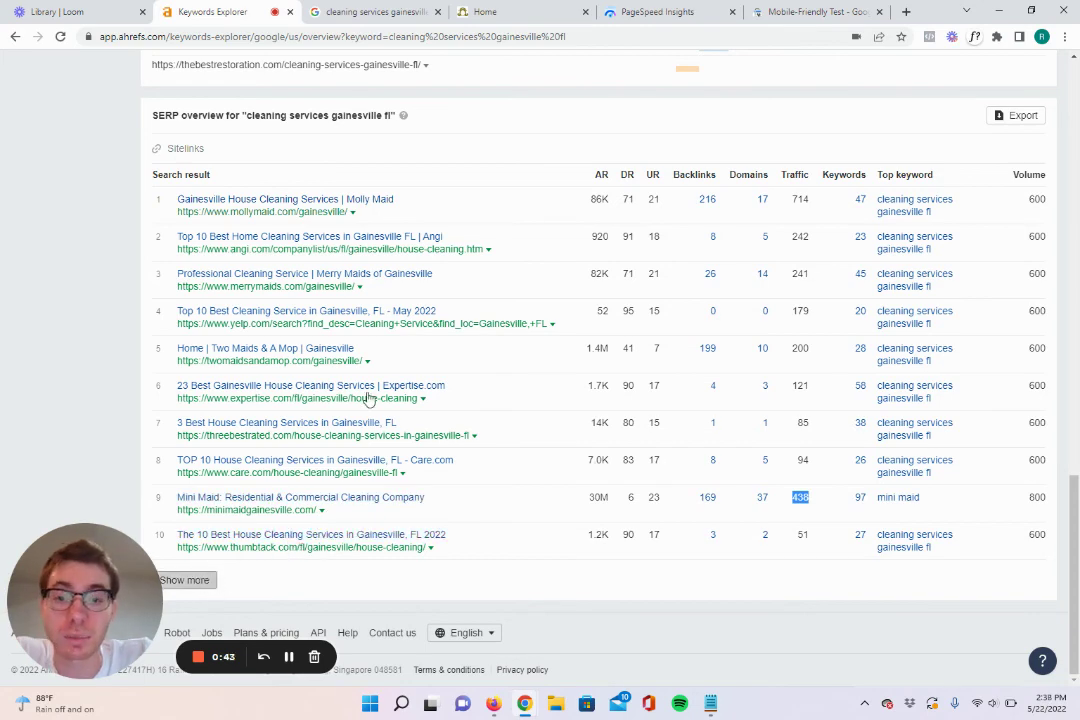
{"action": "scroll", "coordinate": [360, 399], "scroll_direction": "down", "scroll_amount": 4}
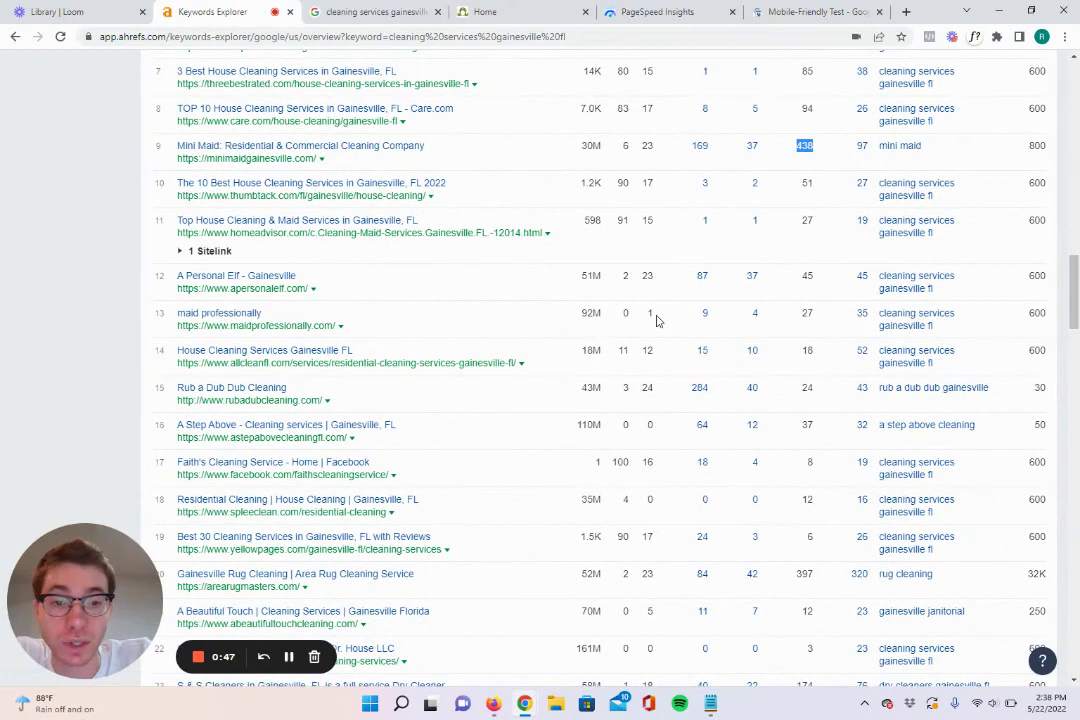
{"action": "double_click", "coordinate": [807, 314]}
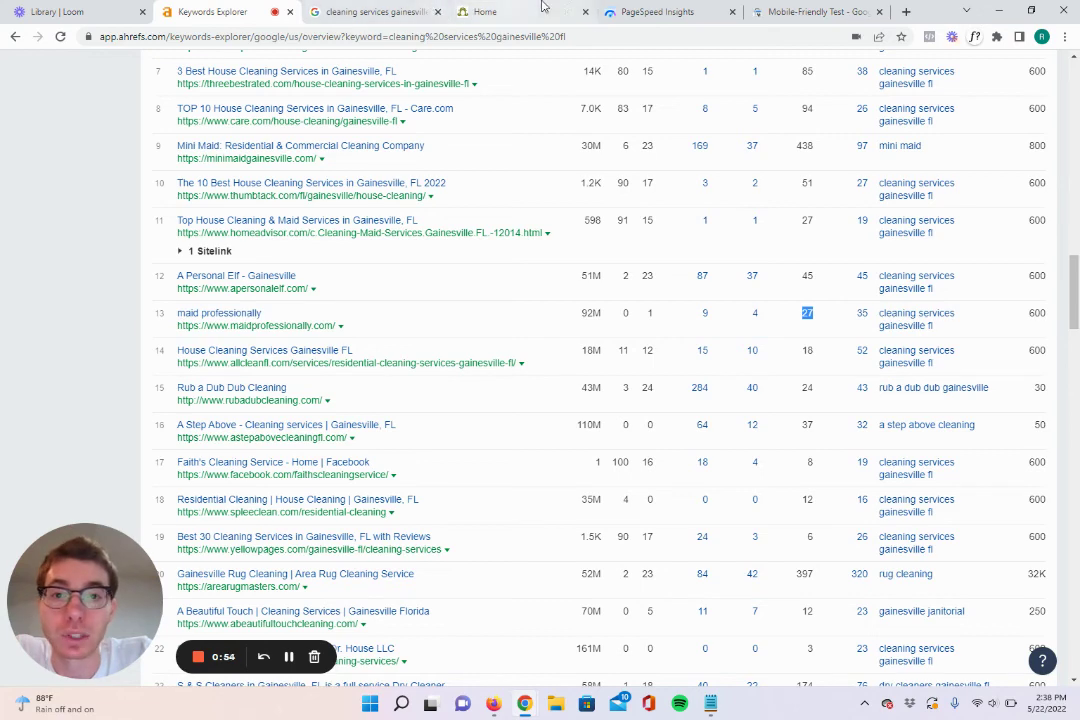
- Copy the Maid Professionally homepage URL, analyze it in PageSpeed Insights and show the desktop report
{"action": "left_click", "coordinate": [492, 11]}
{"action": "left_click", "coordinate": [306, 35]}
{"action": "key", "text": "ctrl+c"}
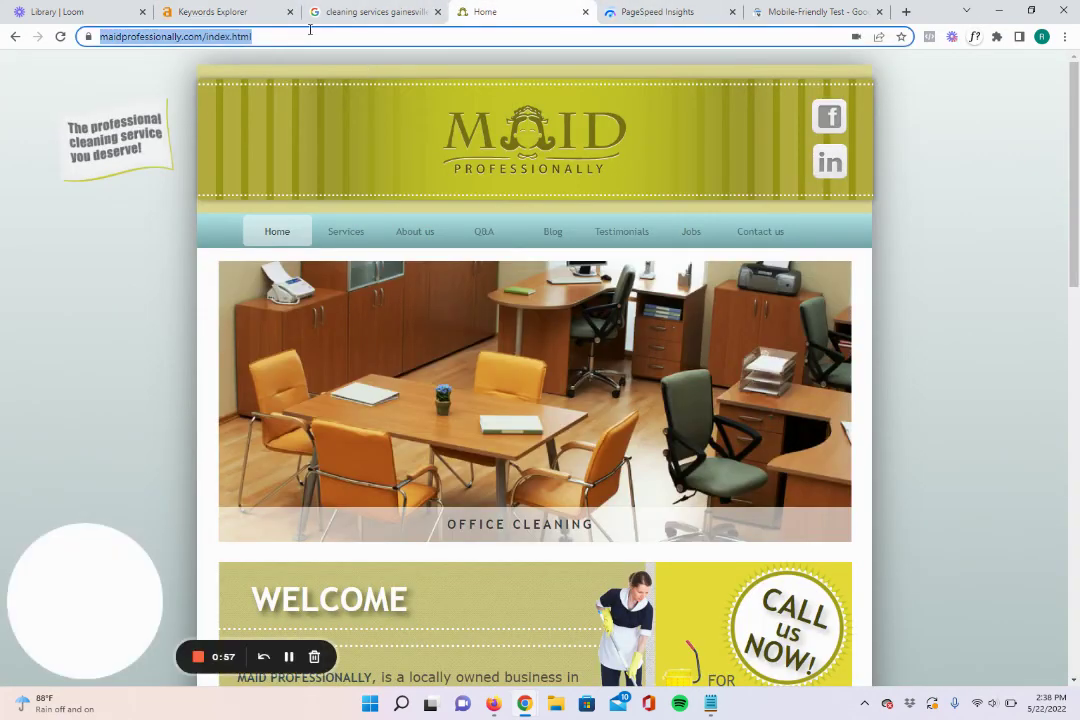
{"action": "left_click", "coordinate": [660, 11]}
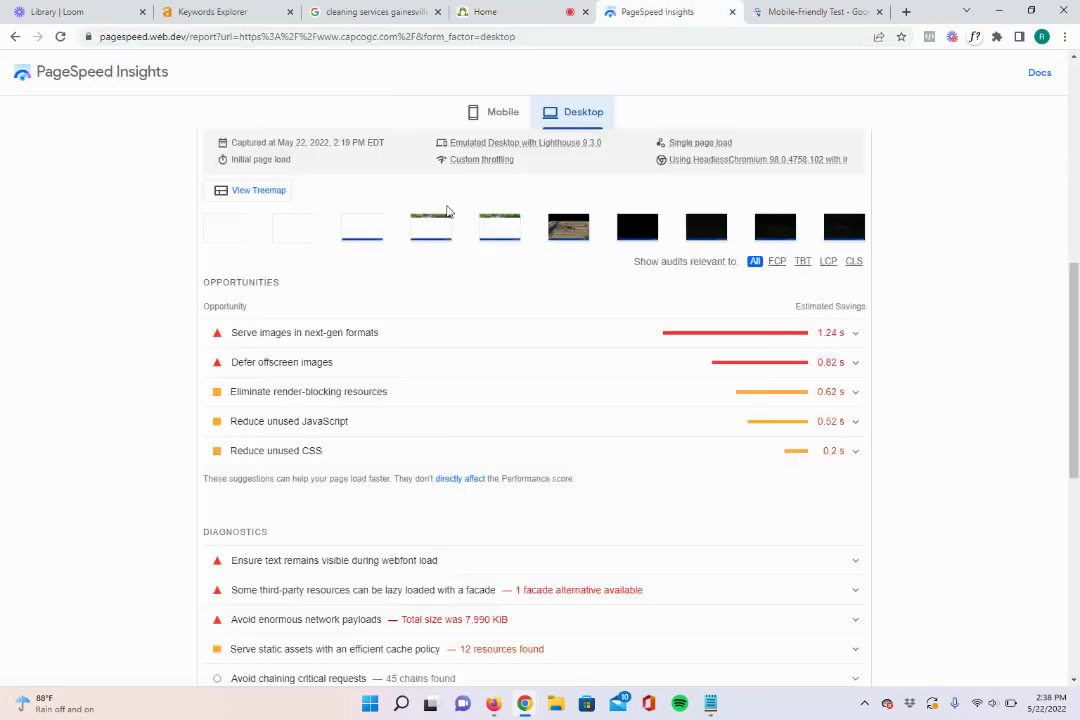
{"action": "scroll", "coordinate": [420, 180], "scroll_direction": "up", "scroll_amount": 10}
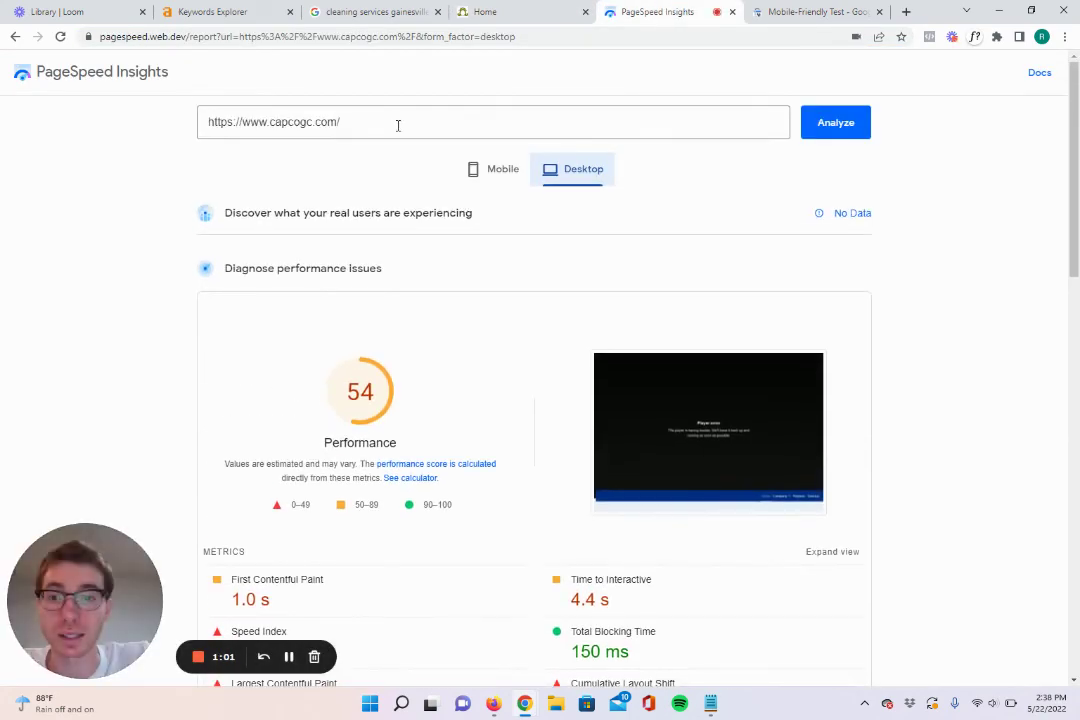
{"action": "left_click", "coordinate": [391, 121]}
{"action": "key", "text": "ctrl+a"}
{"action": "key", "text": "ctrl+v"}
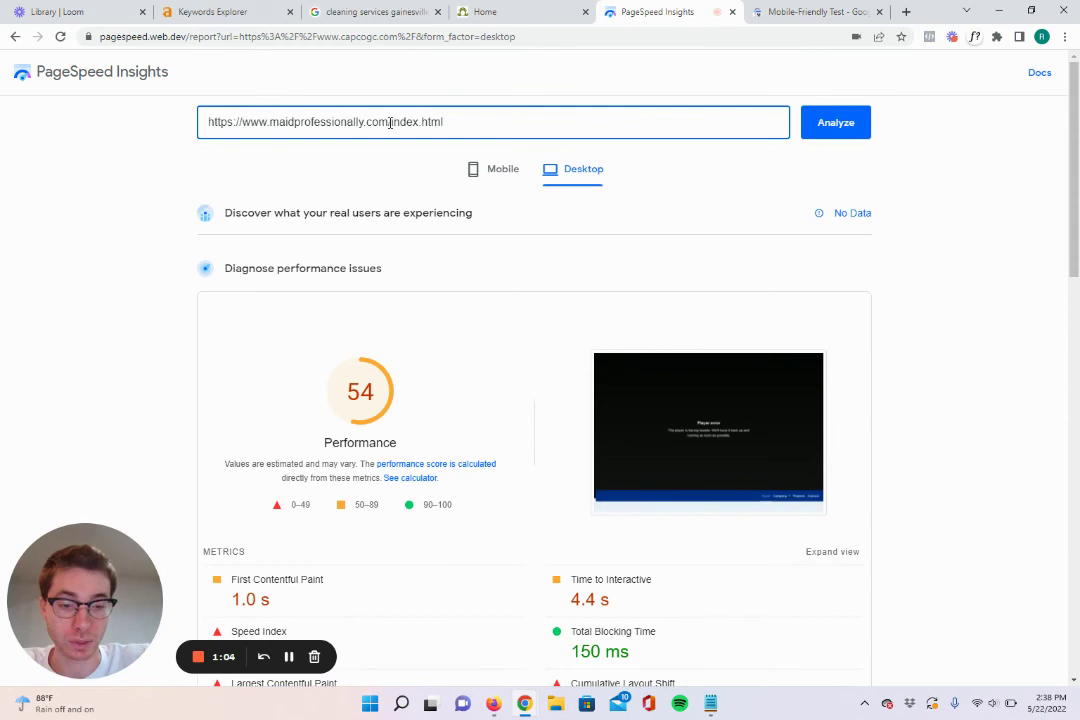
{"action": "key", "text": "Return"}
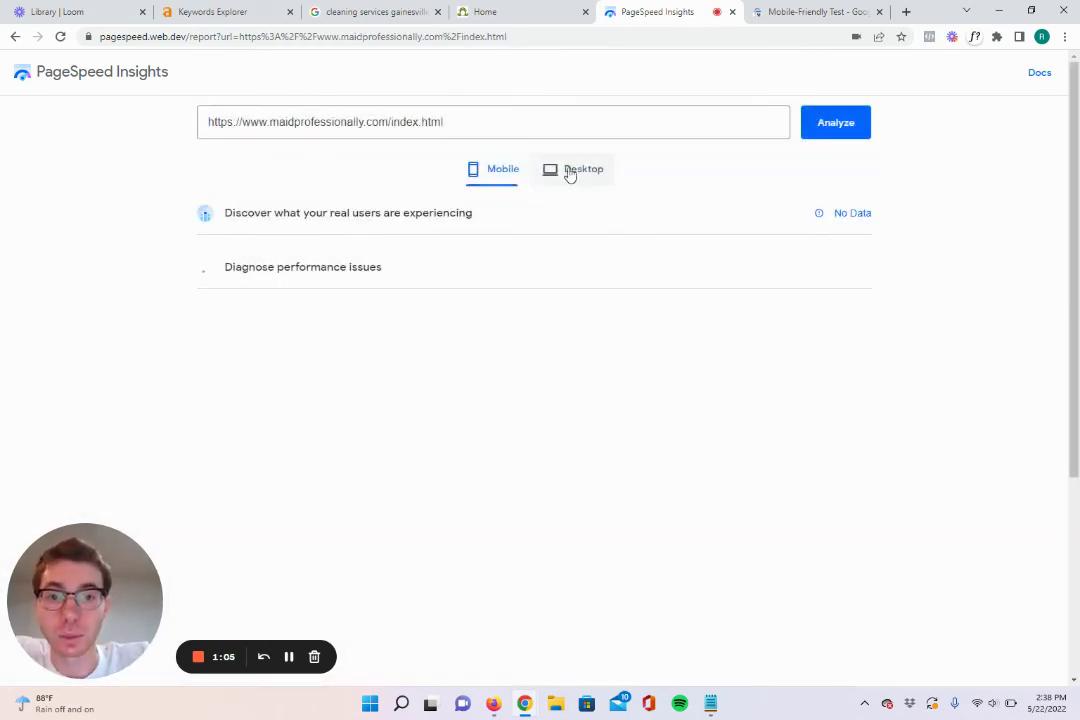
{"action": "left_click", "coordinate": [575, 169]}
- Try to test the Maid Professionally URL from the existing results page of the Mobile-Friendly Test
{"action": "left_click", "coordinate": [805, 11]}
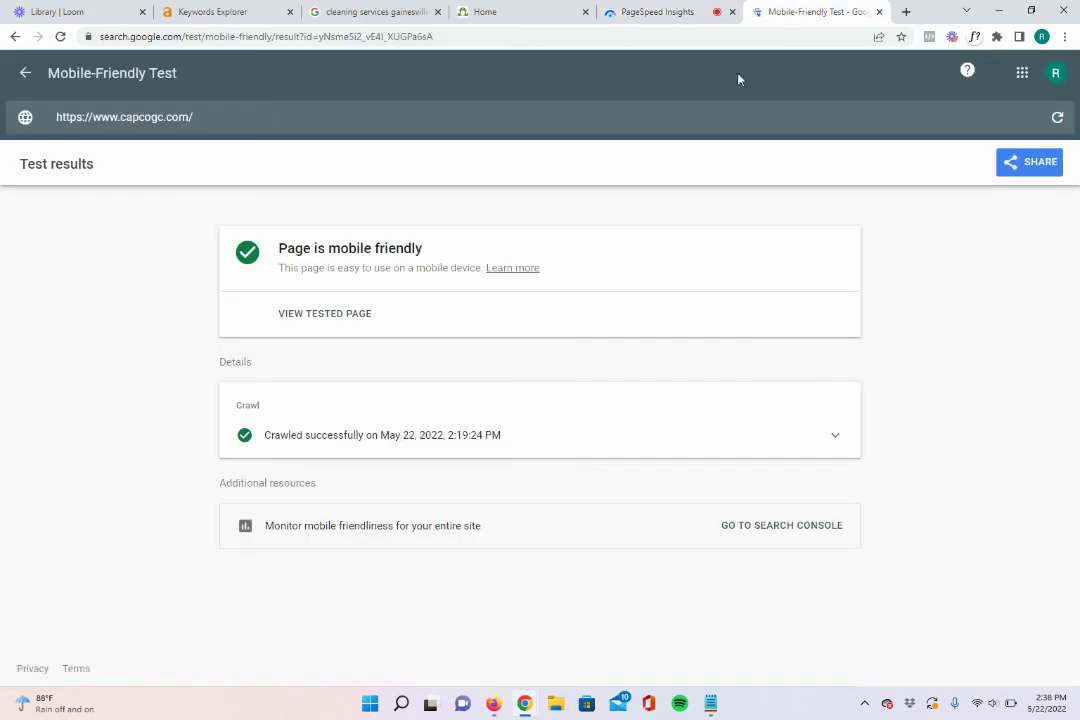
{"action": "left_click", "coordinate": [233, 120]}
{"action": "left_click", "coordinate": [233, 120]}
{"action": "key", "text": "ctrl+a"}
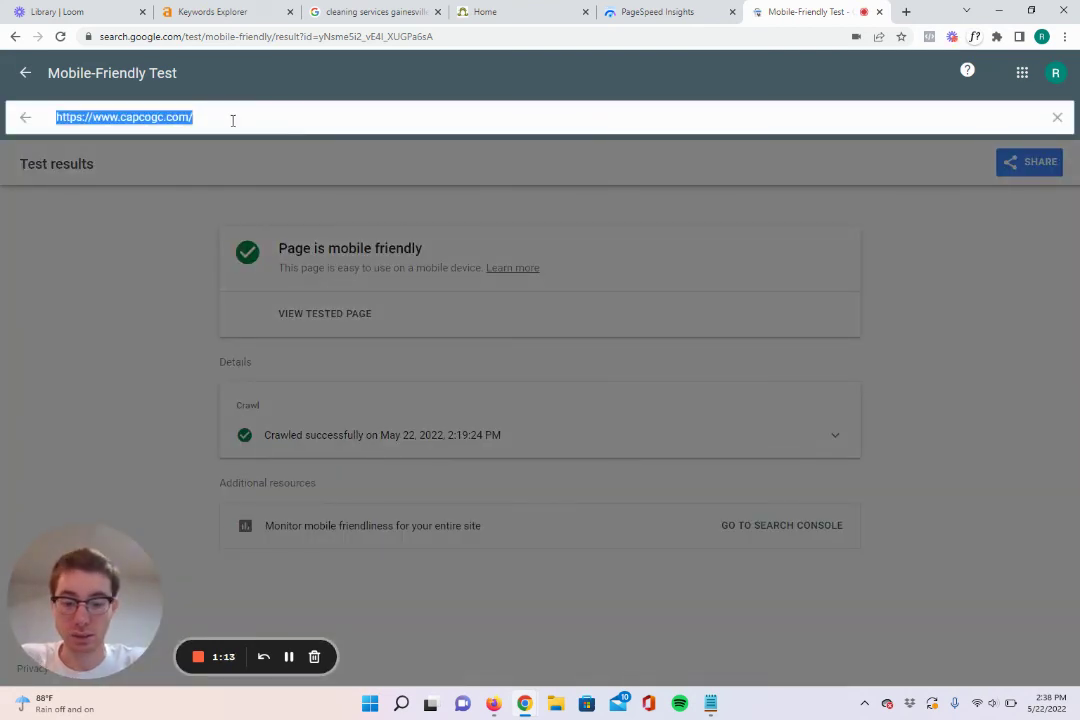
{"action": "key", "text": "ctrl+v"}
{"action": "key", "text": "Return"}
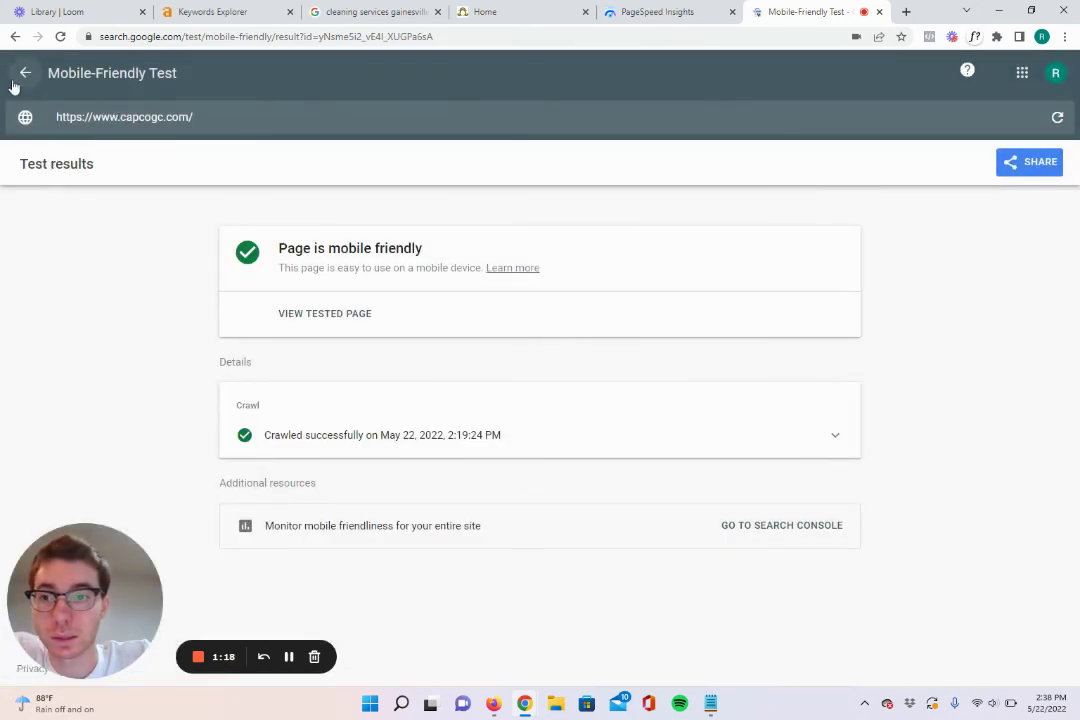
{"action": "left_click", "coordinate": [22, 68]}
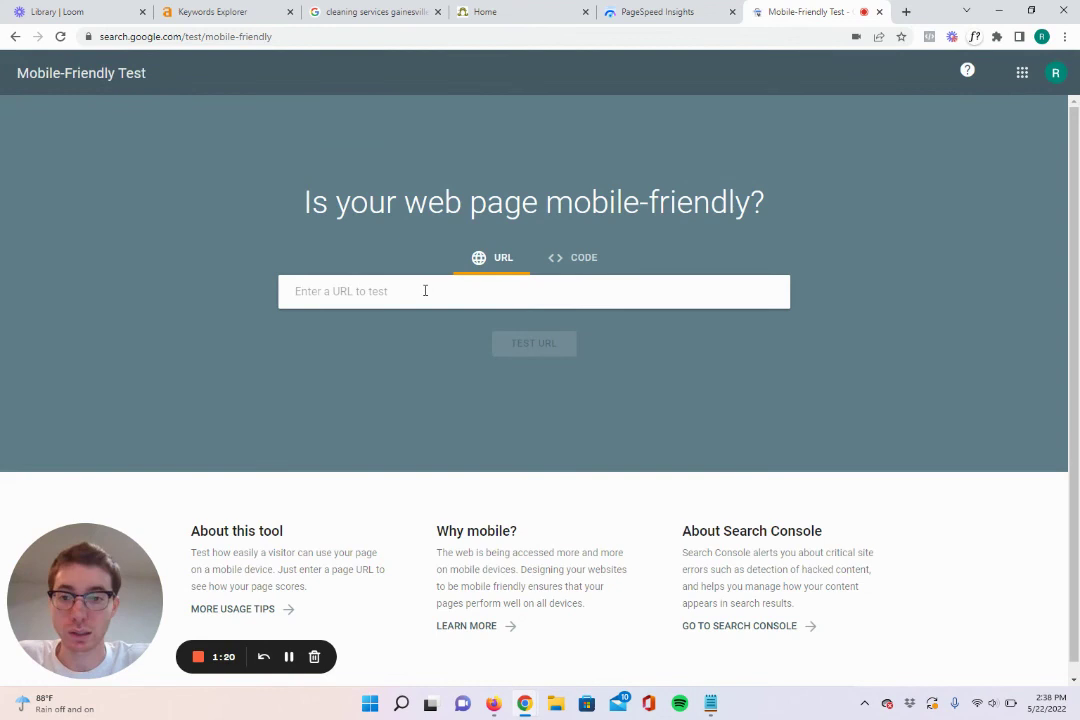
{"action": "key", "text": "ctrl+v"}
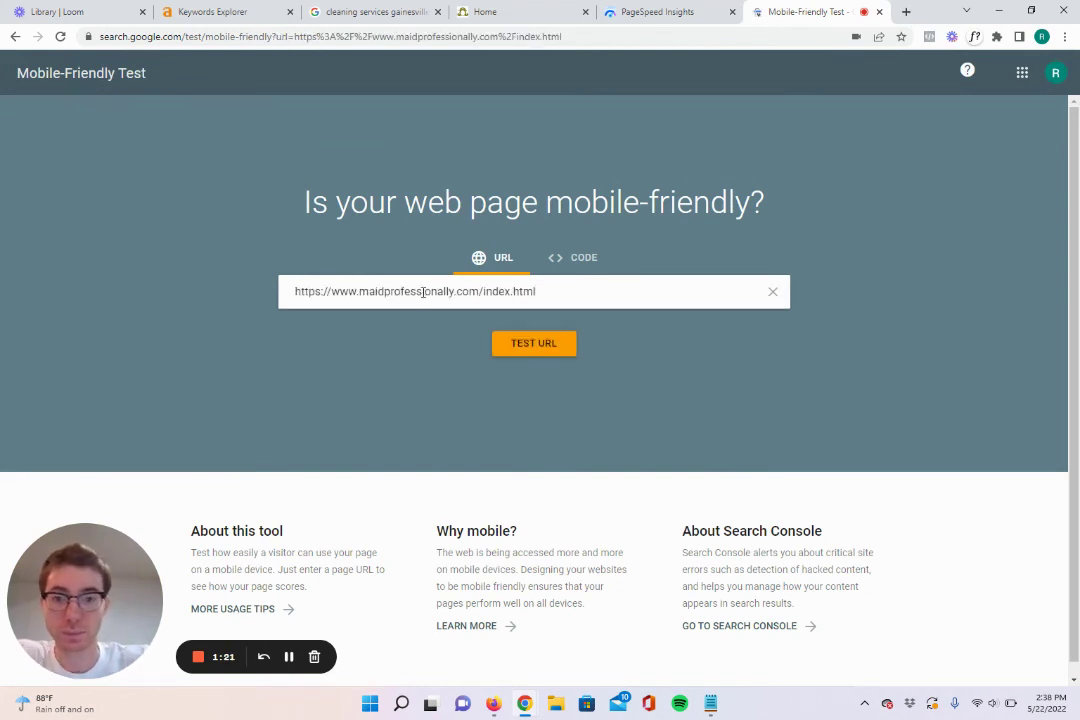
{"action": "key", "text": "Return"}
- Review the desktop performance score and metrics for maidprofessionally.com in PageSpeed Insights
{"action": "left_click", "coordinate": [655, 11]}
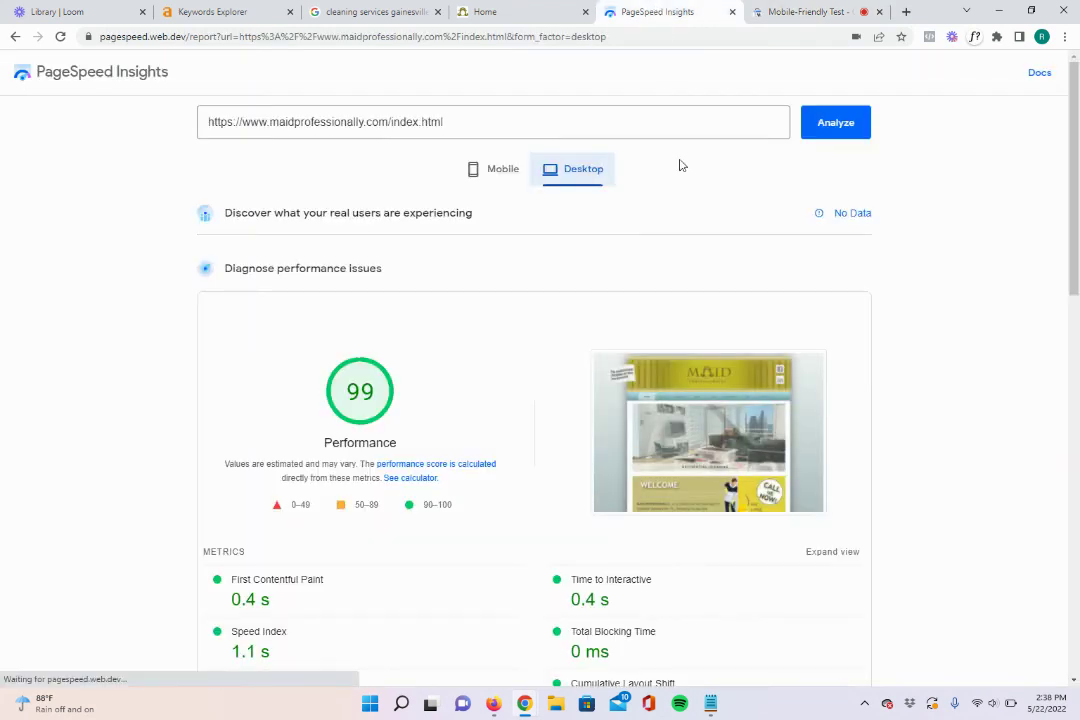
{"action": "scroll", "coordinate": [535, 340], "scroll_direction": "down", "scroll_amount": 1}
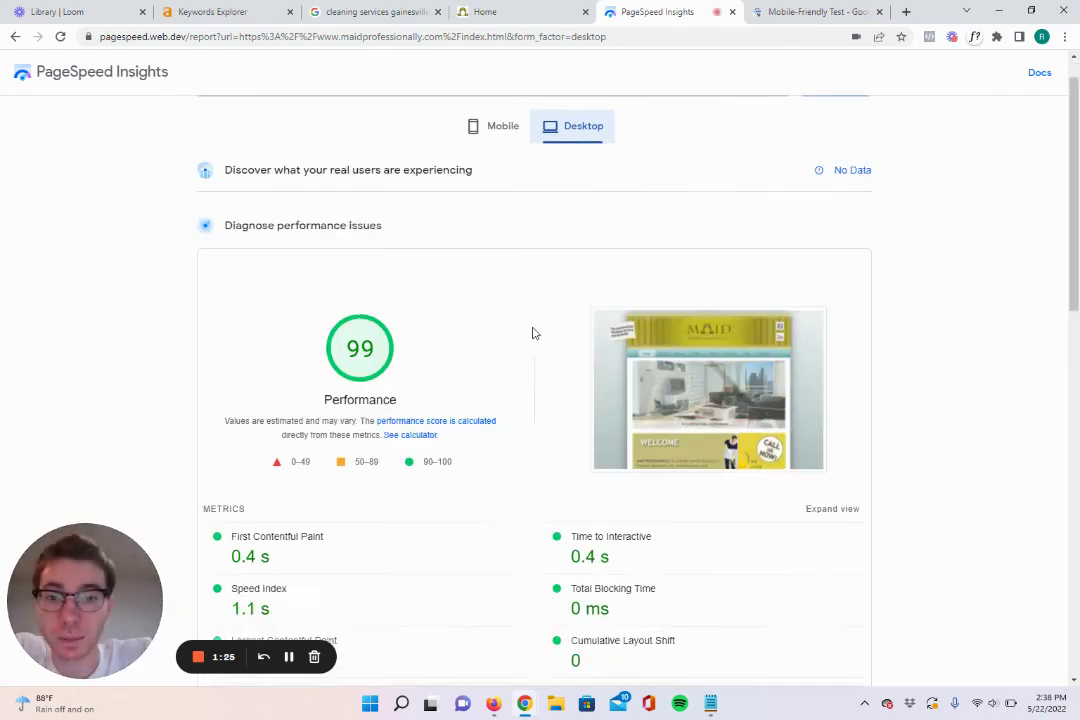
{"action": "scroll", "coordinate": [533, 333], "scroll_direction": "up", "scroll_amount": 1}
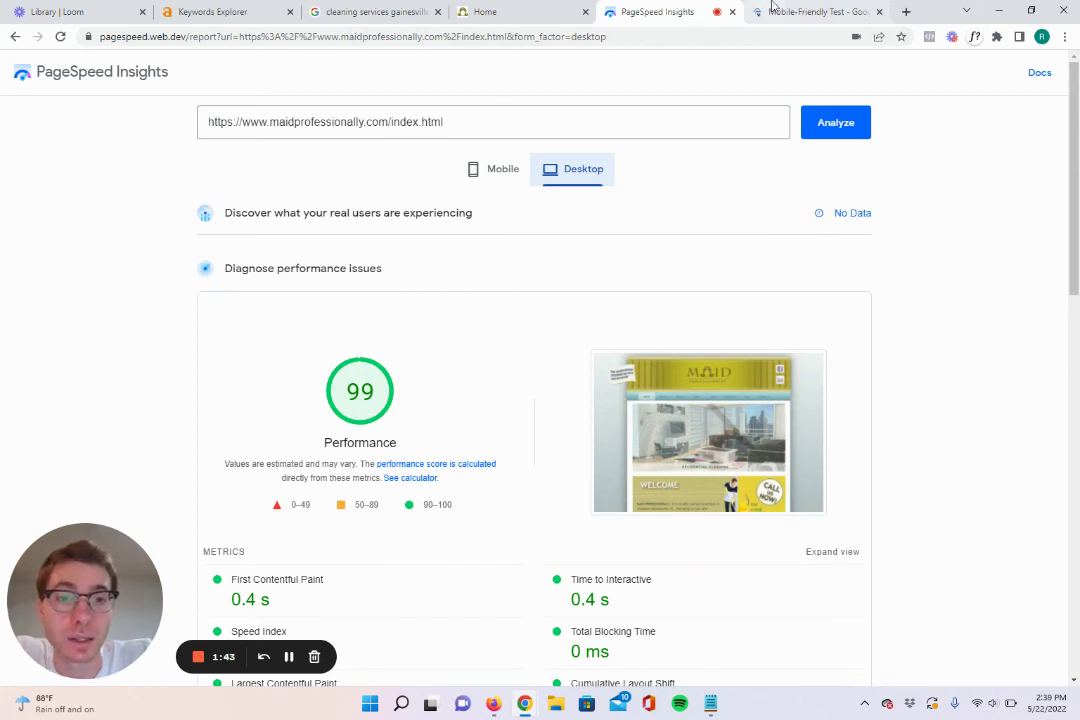
- Review the Mobile-Friendly Test results for maidprofessionally.com alongside the PageSpeed report, dismissing the battery saver notification
{"action": "key", "text": "ctrl+Tab"}
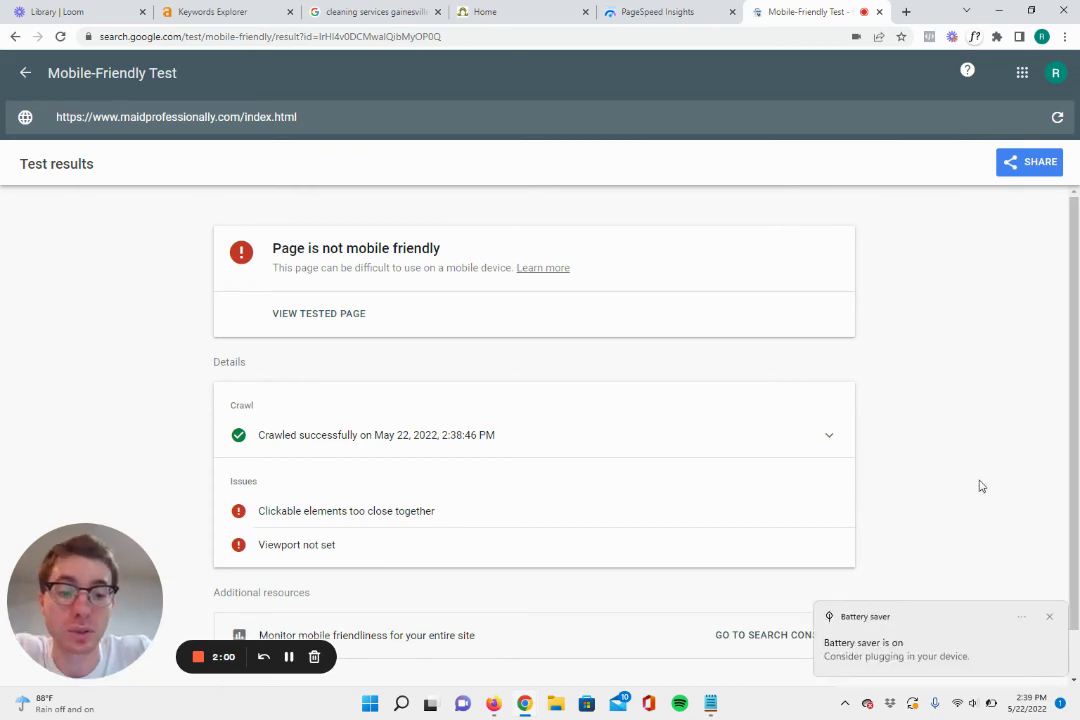
{"action": "left_click", "coordinate": [1049, 617]}
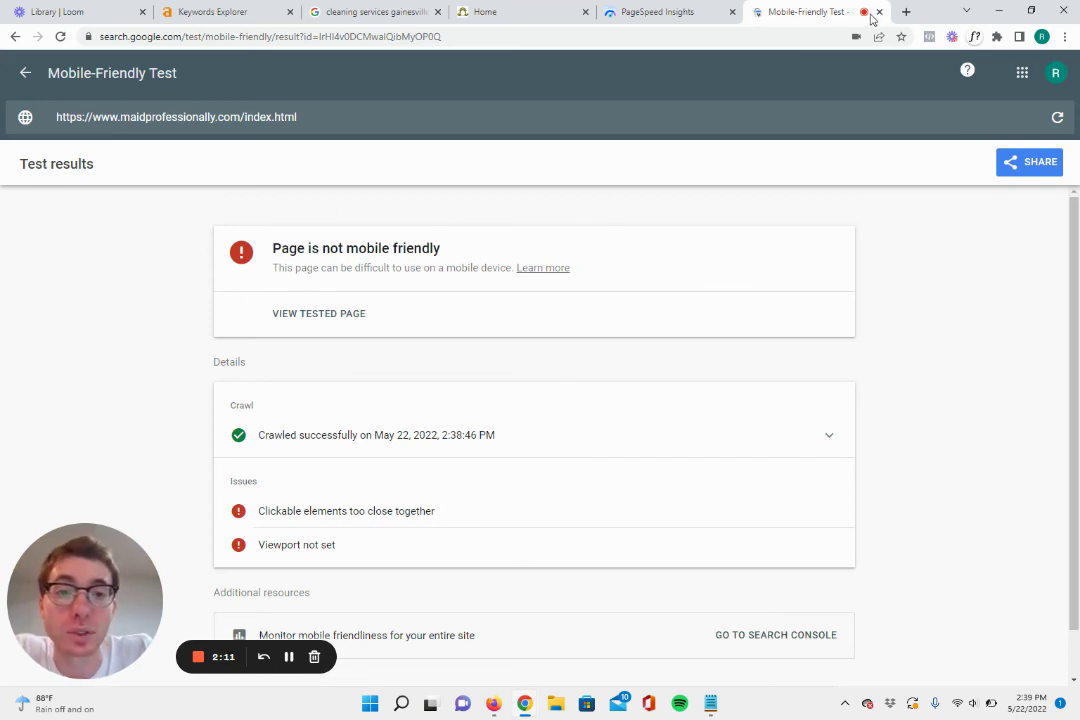
{"action": "left_click", "coordinate": [664, 13]}
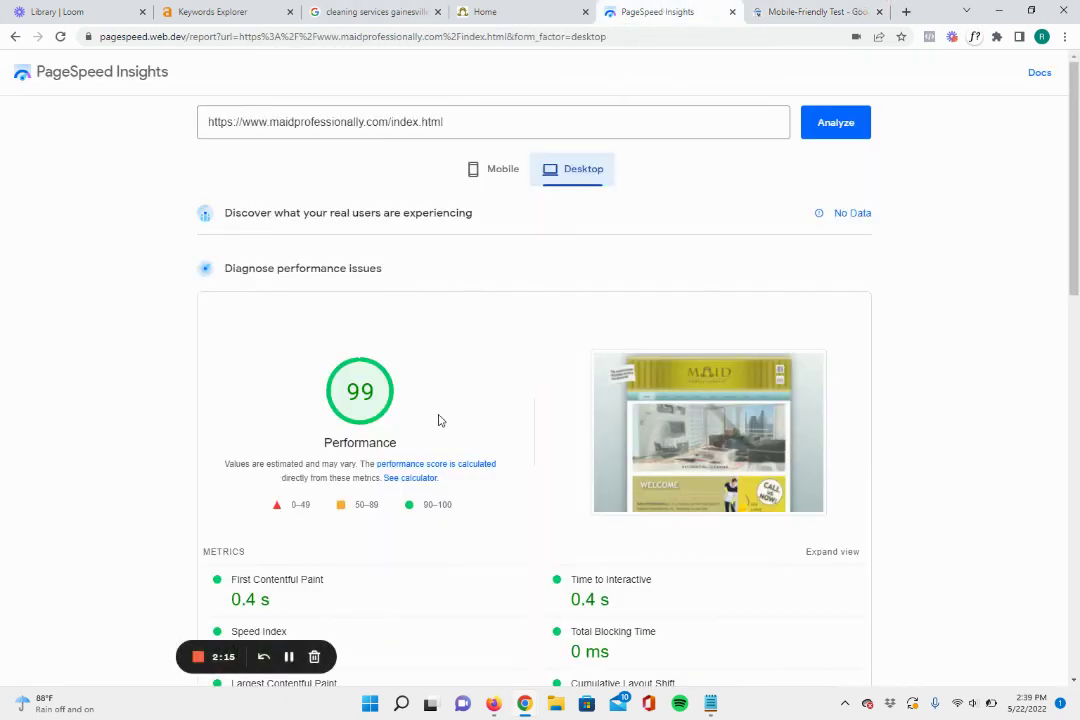
{"action": "left_click", "coordinate": [812, 12]}
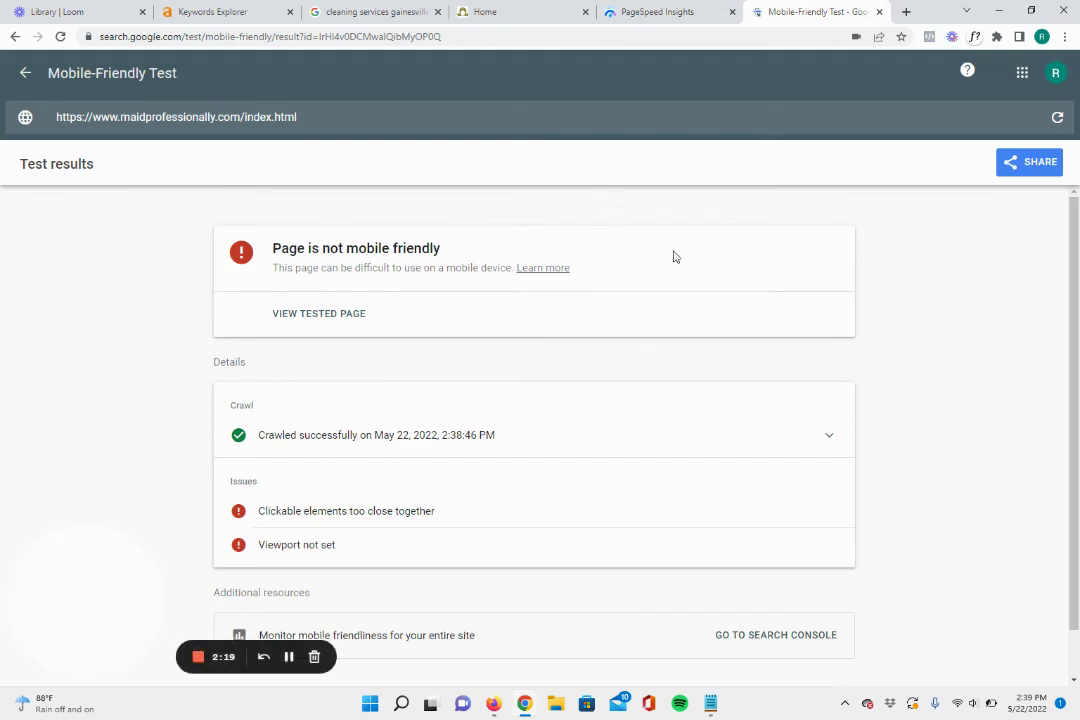
- Examine the second page of Google results for "cleaning services gainesville fl" and locate the Maid Professionally listing
{"action": "left_click", "coordinate": [233, 10]}
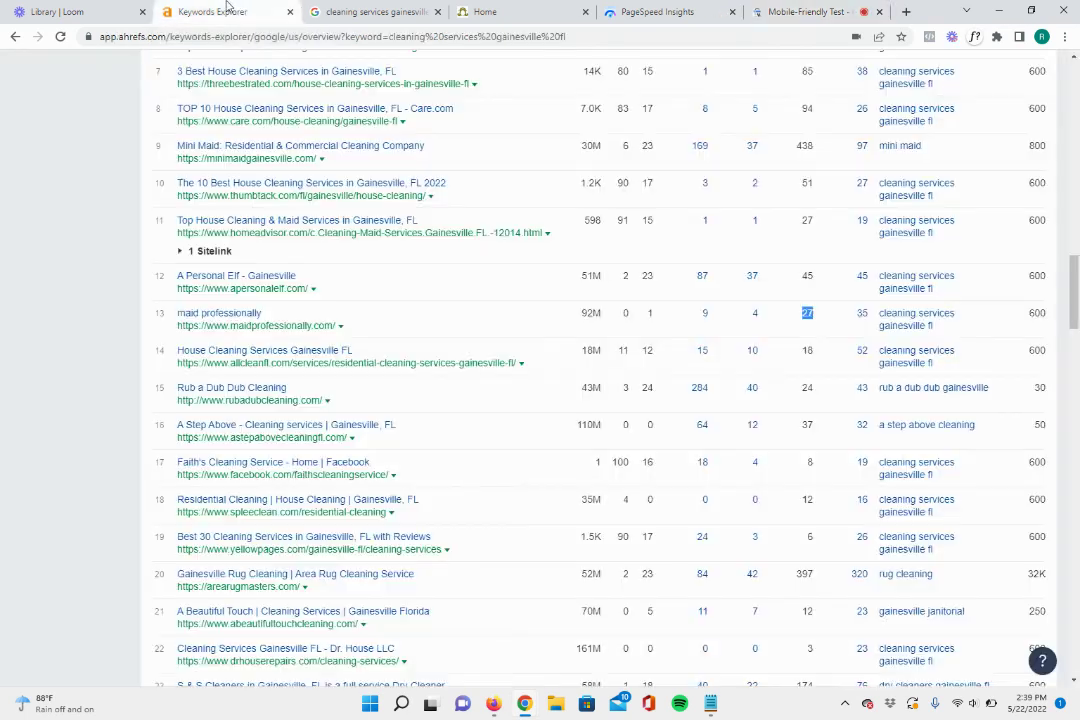
{"action": "left_click", "coordinate": [407, 7]}
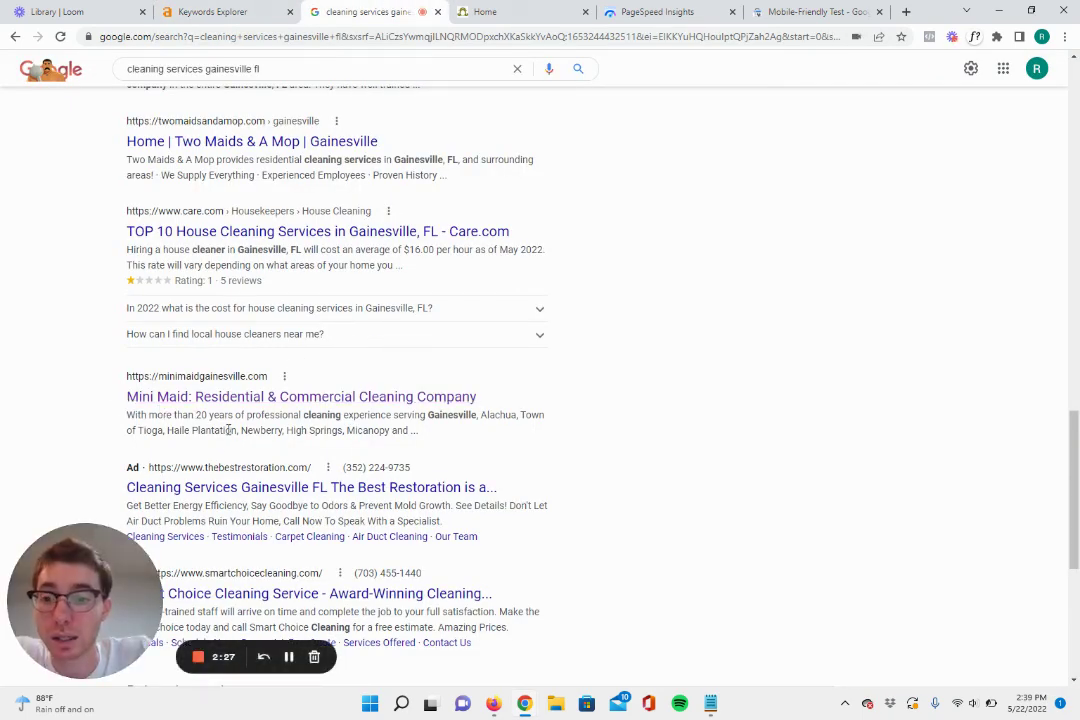
{"action": "scroll", "coordinate": [238, 425], "scroll_direction": "down", "scroll_amount": 3}
{"action": "scroll", "coordinate": [238, 425], "scroll_direction": "down", "scroll_amount": 2}
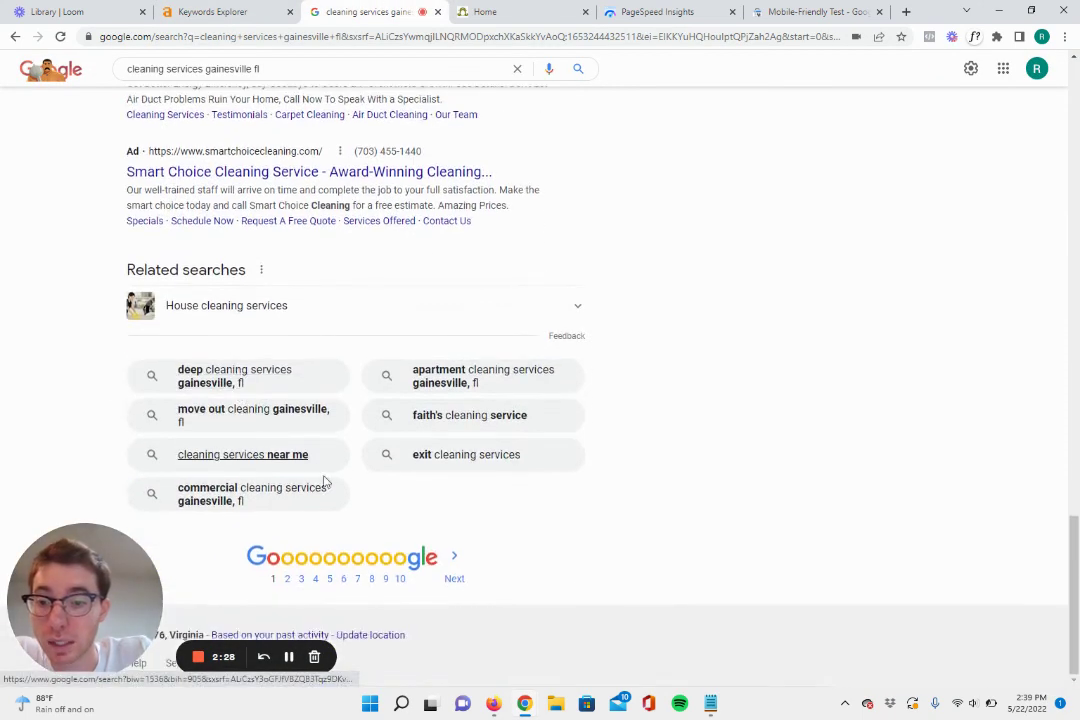
{"action": "left_click", "coordinate": [292, 582]}
{"action": "scroll", "coordinate": [350, 420], "scroll_direction": "down", "scroll_amount": 4}
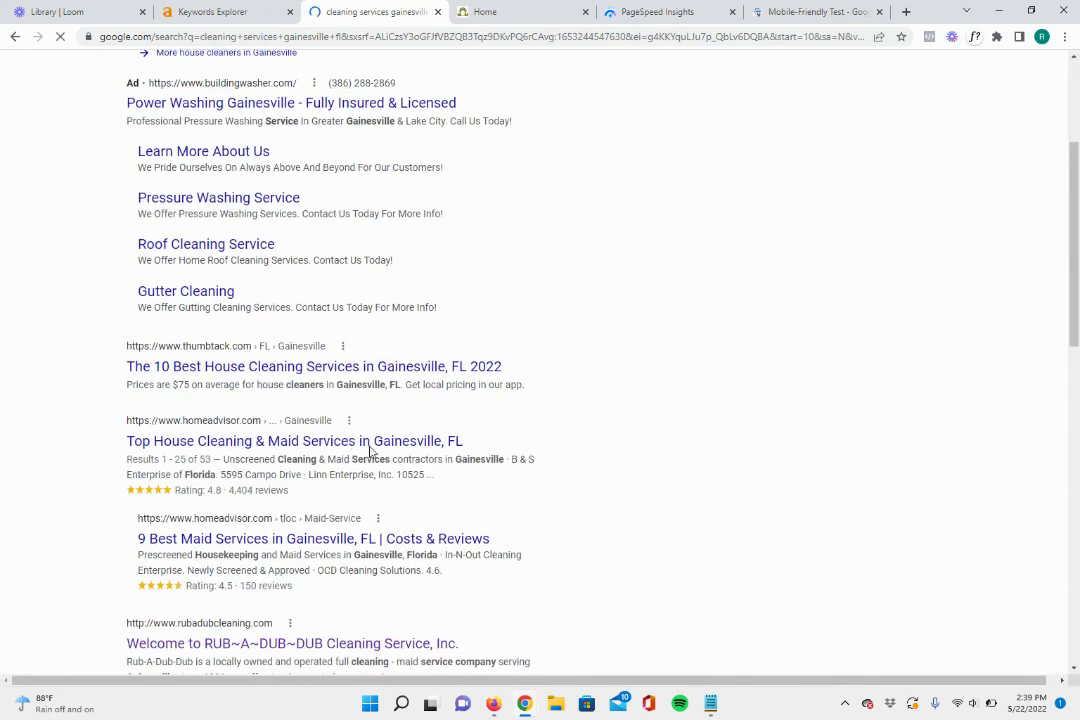
{"action": "scroll", "coordinate": [398, 457], "scroll_direction": "down", "scroll_amount": 4}
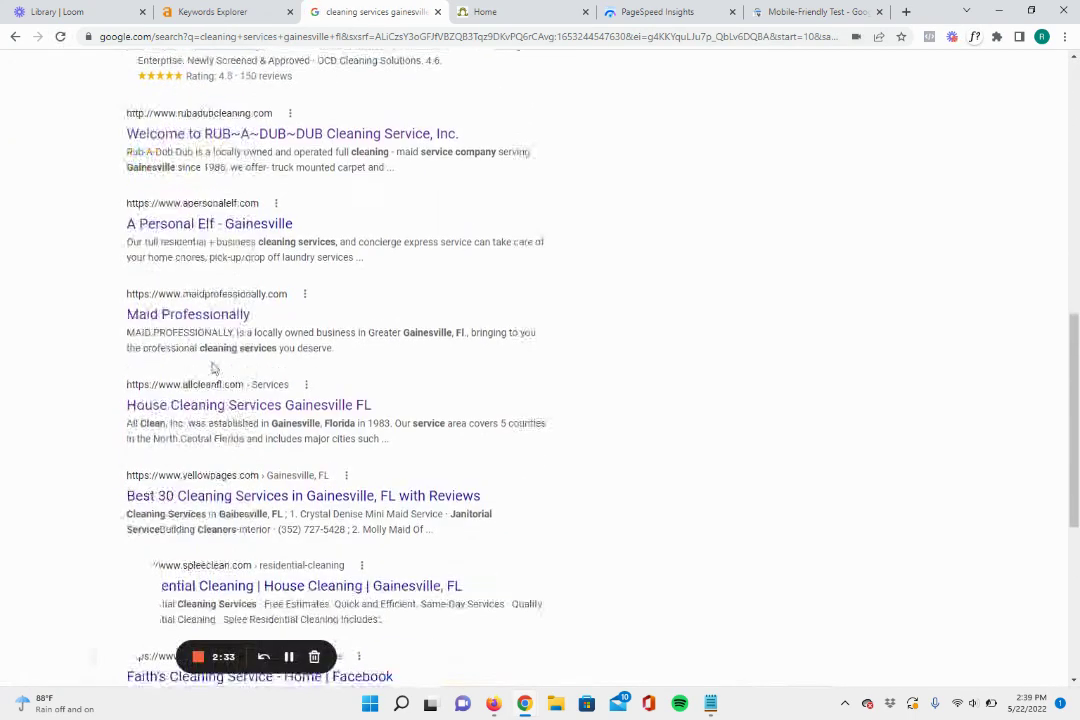
{"action": "scroll", "coordinate": [212, 310], "scroll_direction": "up", "scroll_amount": 6}
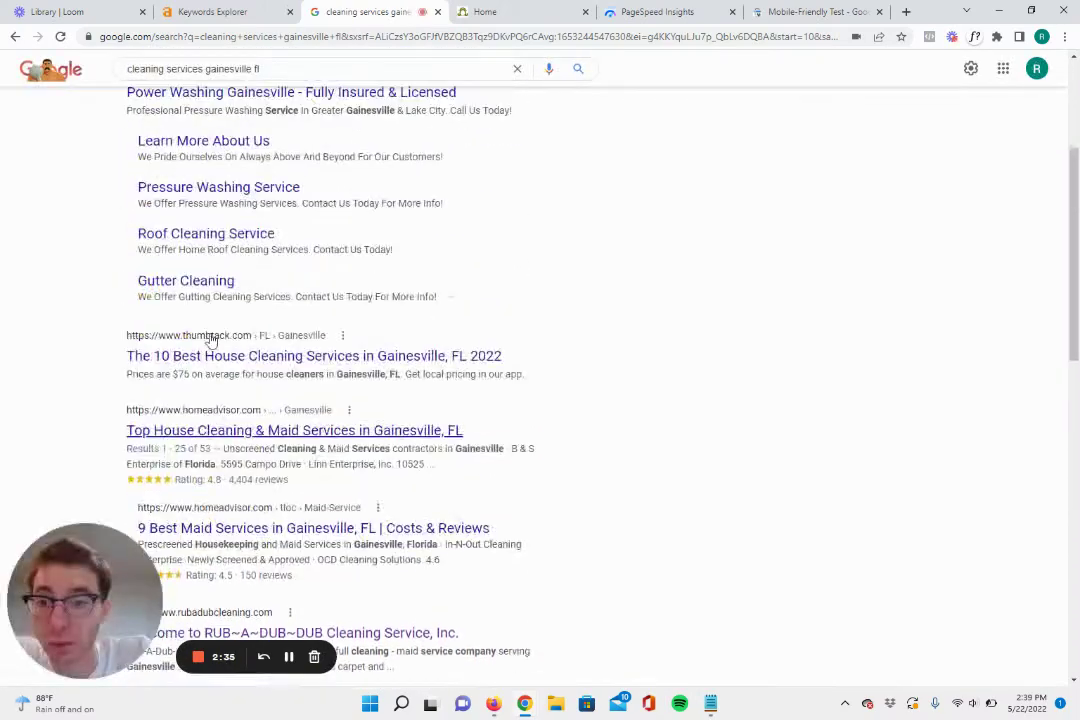
{"action": "scroll", "coordinate": [213, 338], "scroll_direction": "up", "scroll_amount": 2}
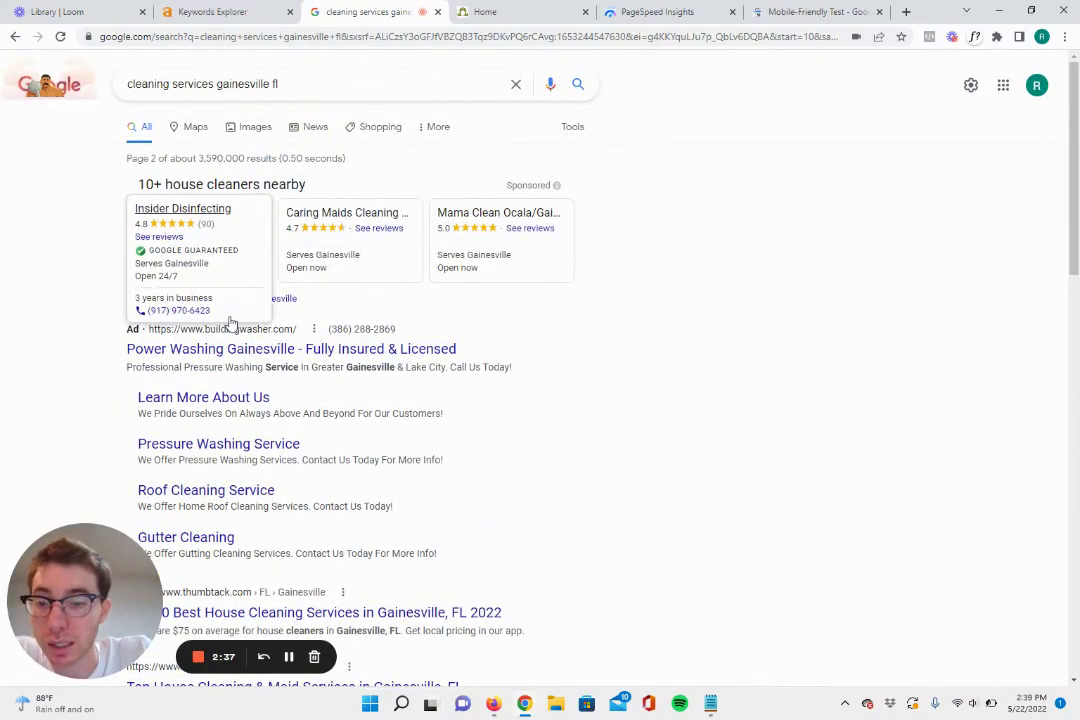
{"action": "scroll", "coordinate": [258, 367], "scroll_direction": "down", "scroll_amount": 2}
{"action": "scroll", "coordinate": [195, 420], "scroll_direction": "down", "scroll_amount": 3}
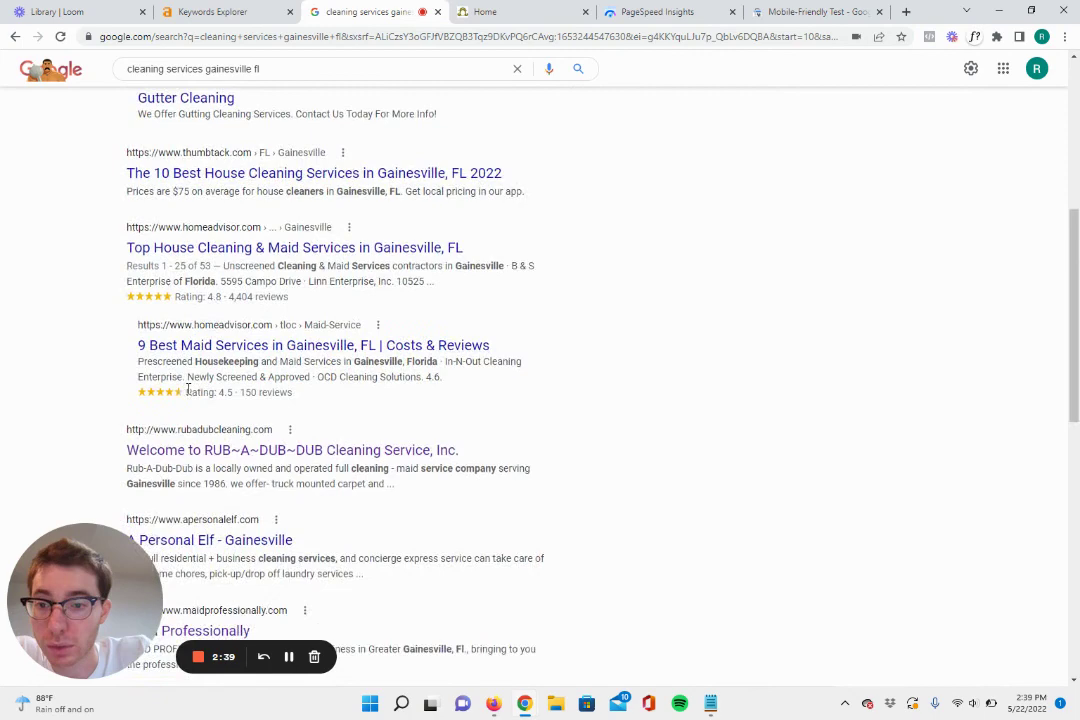
{"action": "scroll", "coordinate": [187, 380], "scroll_direction": "down", "scroll_amount": 2}
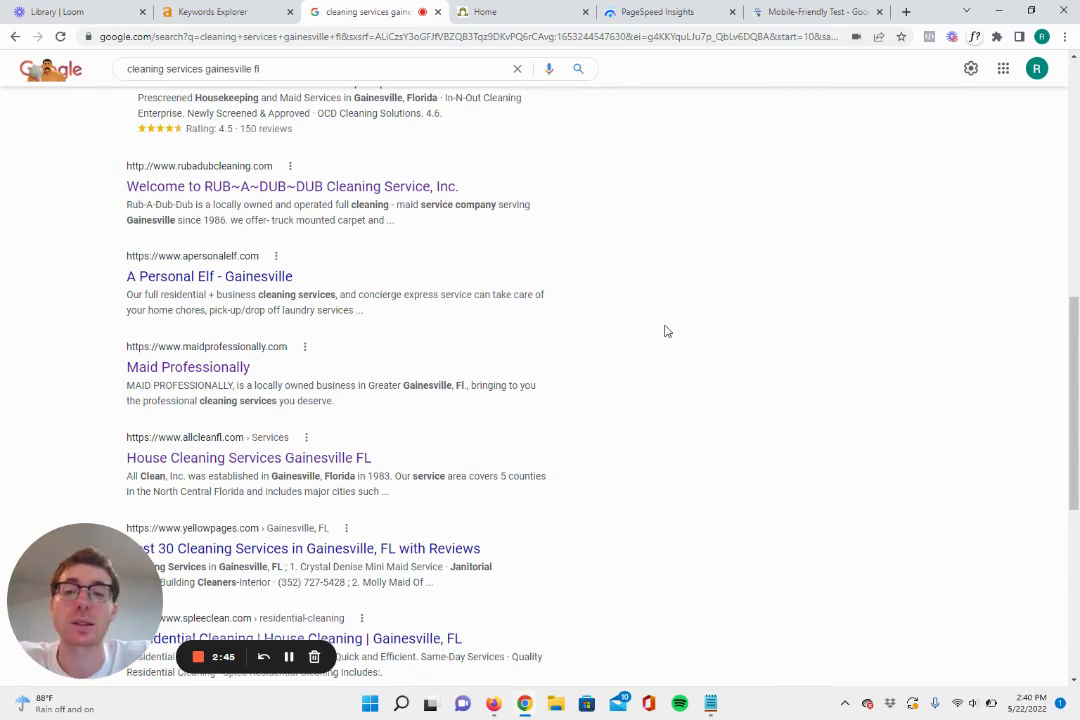
- Examine the title and meta description of the Maid Professionally listing in the Google results, highlighting each of them
{"action": "left_click", "coordinate": [495, 12]}
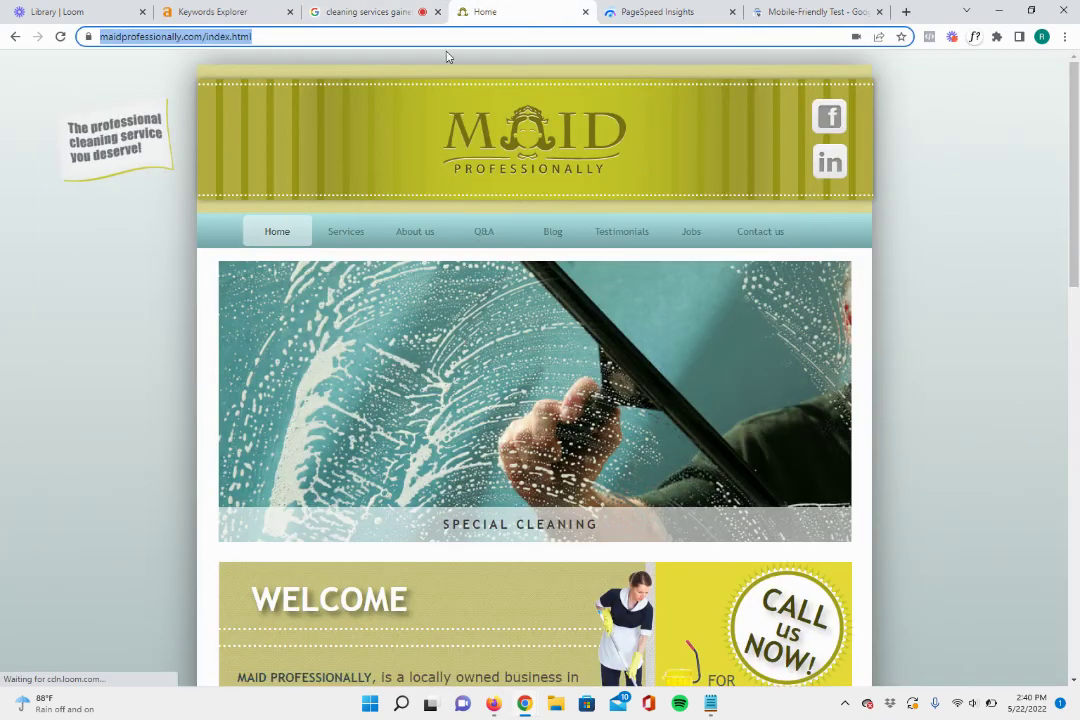
{"action": "left_click", "coordinate": [355, 8]}
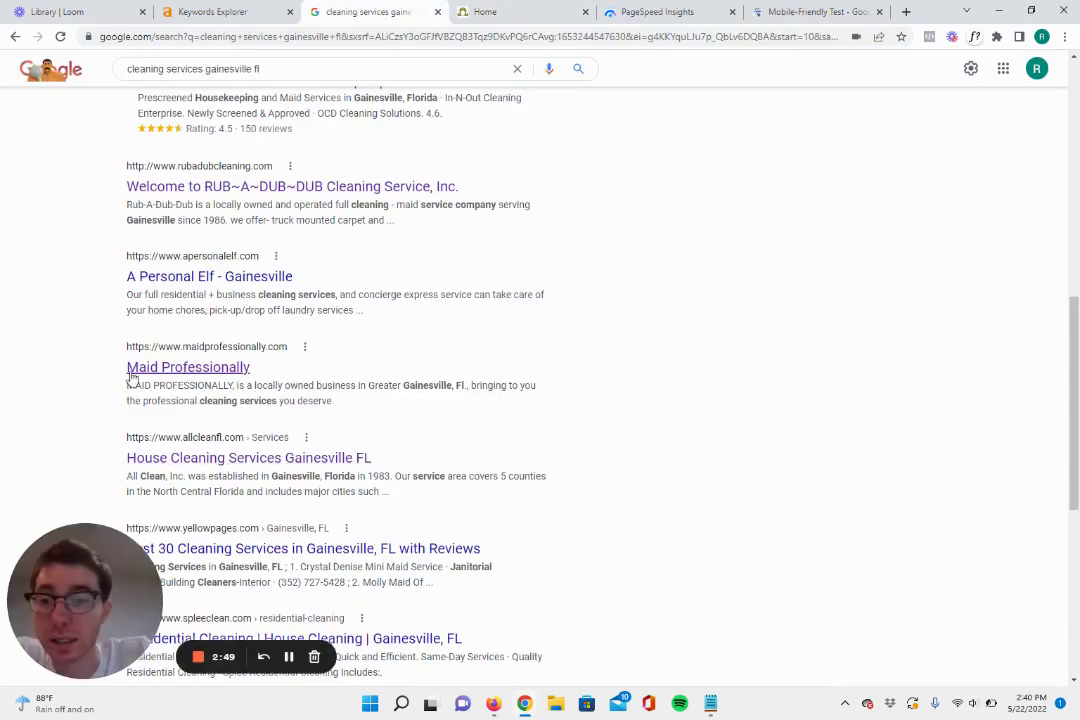
{"action": "left_click_drag", "start_coordinate": [273, 373], "coordinate": [84, 378]}
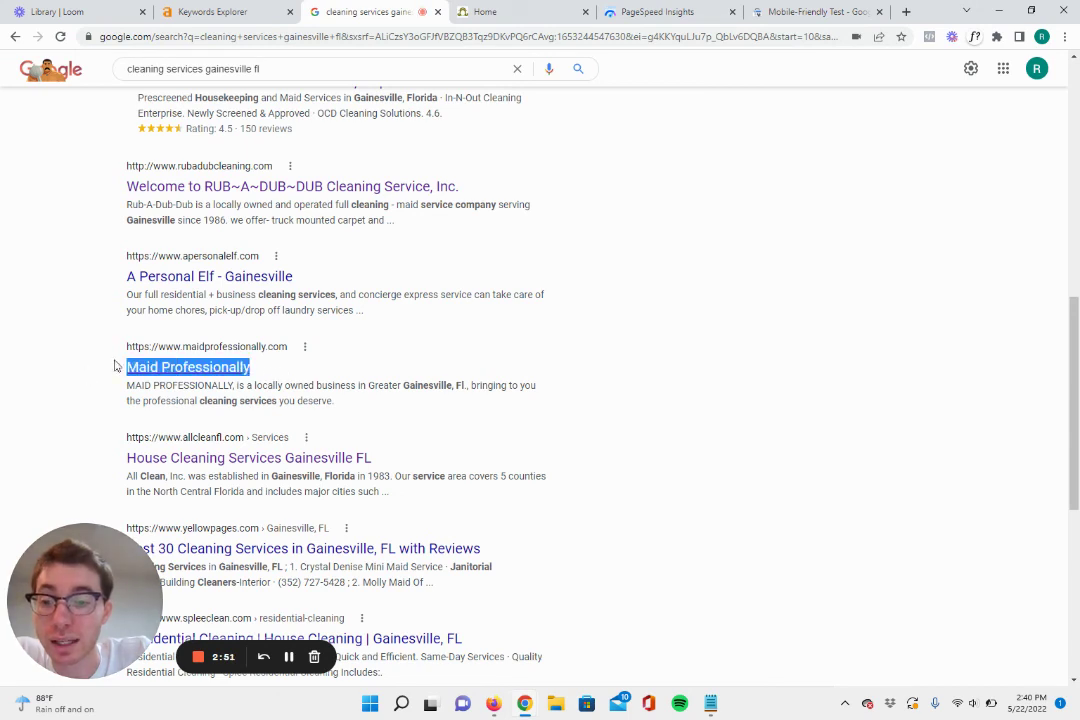
{"action": "left_click", "coordinate": [95, 367]}
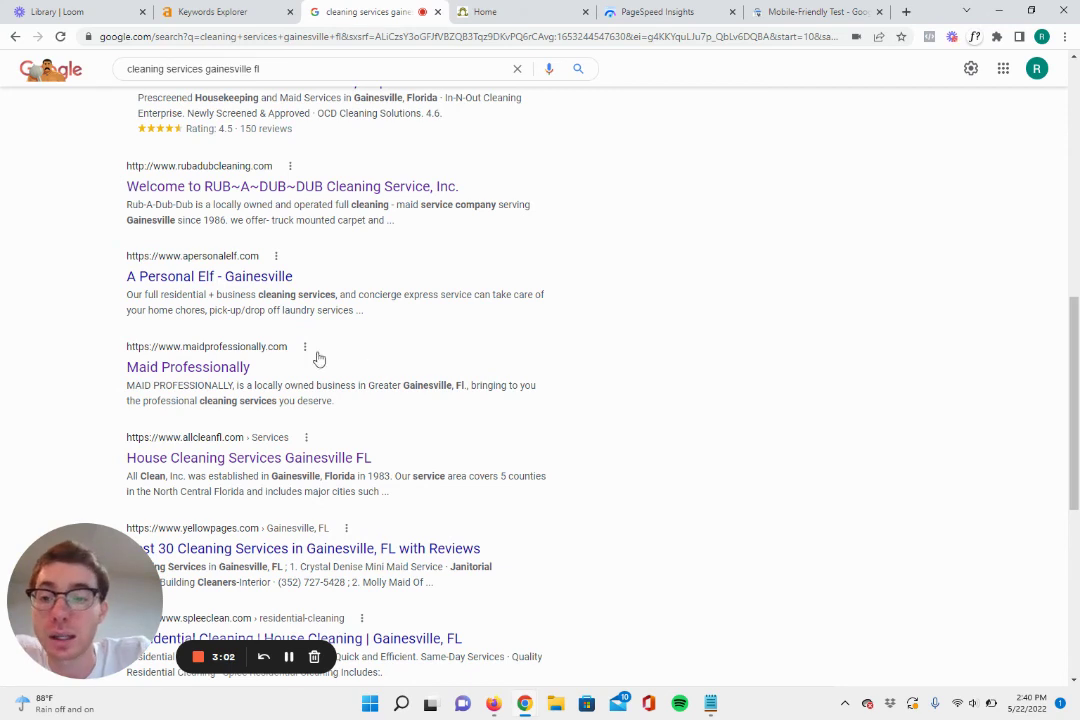
{"action": "left_click_drag", "start_coordinate": [343, 401], "coordinate": [118, 392]}
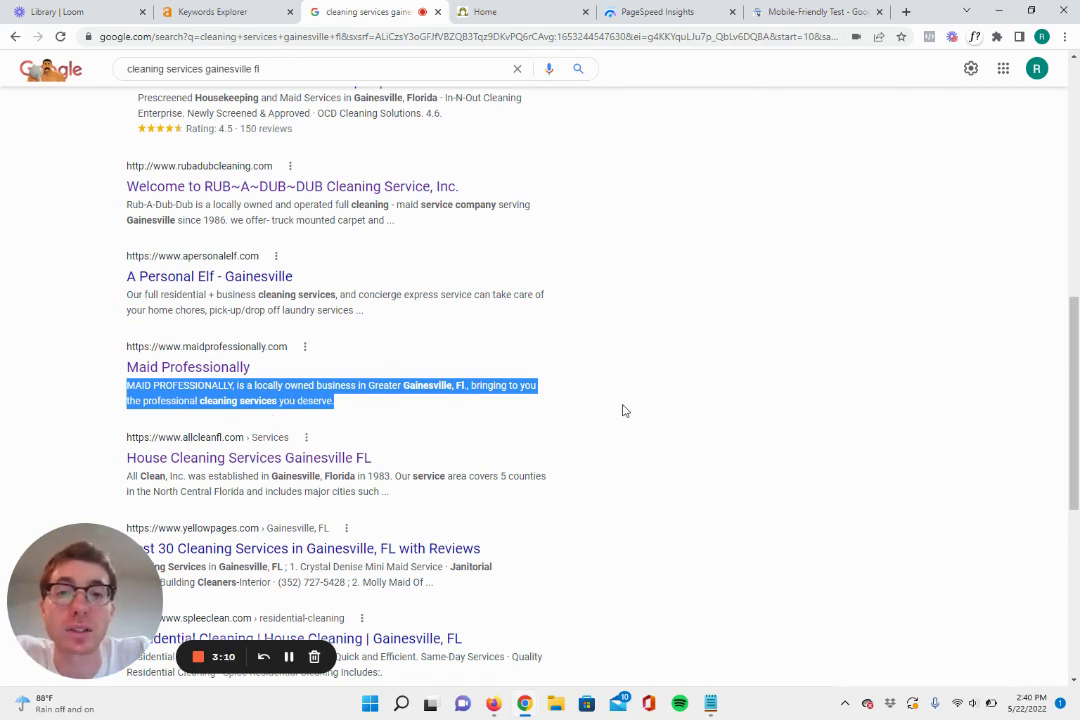
{"action": "left_click", "coordinate": [367, 420]}
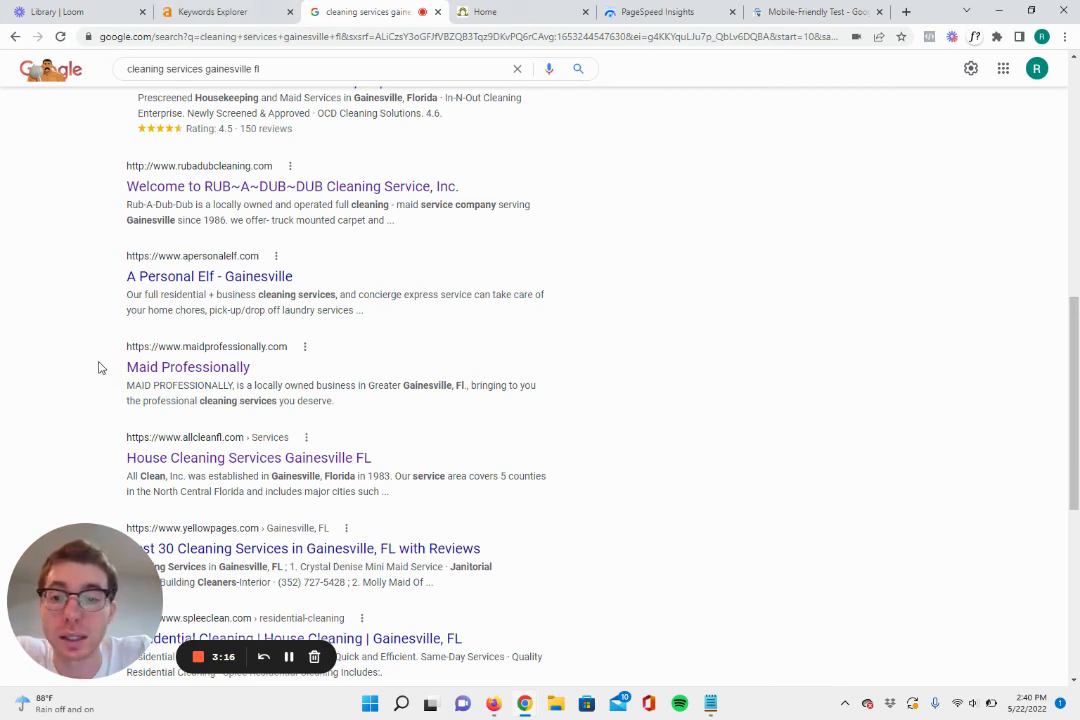
{"action": "left_click_drag", "start_coordinate": [98, 368], "coordinate": [282, 366]}
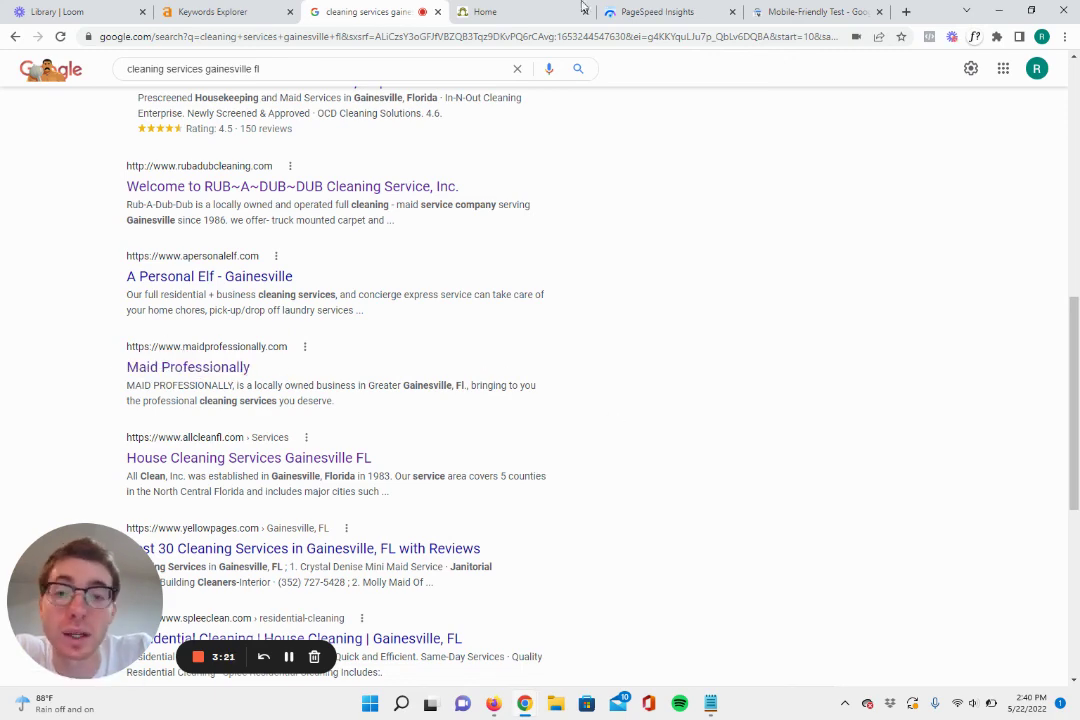
- Switch to the Maid Professionally homepage and examine the service captions on its image slideshow, highlighting their text
{"action": "left_click", "coordinate": [492, 9]}
{"action": "left_click", "coordinate": [173, 354]}
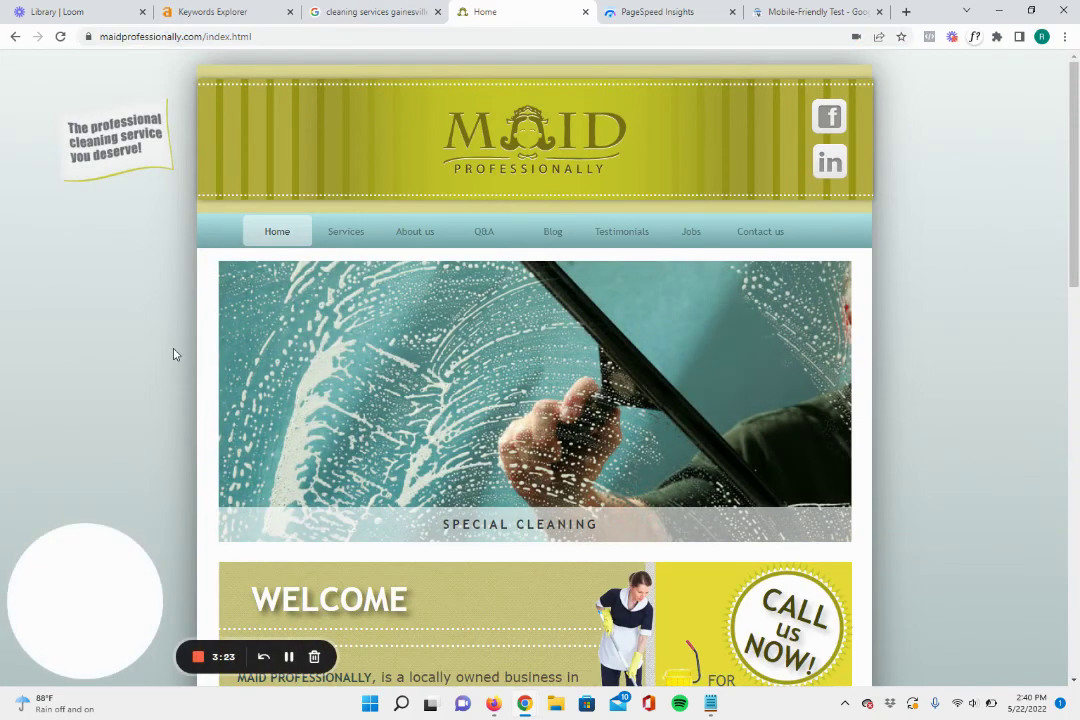
{"action": "scroll", "coordinate": [640, 297], "scroll_direction": "down", "scroll_amount": 2}
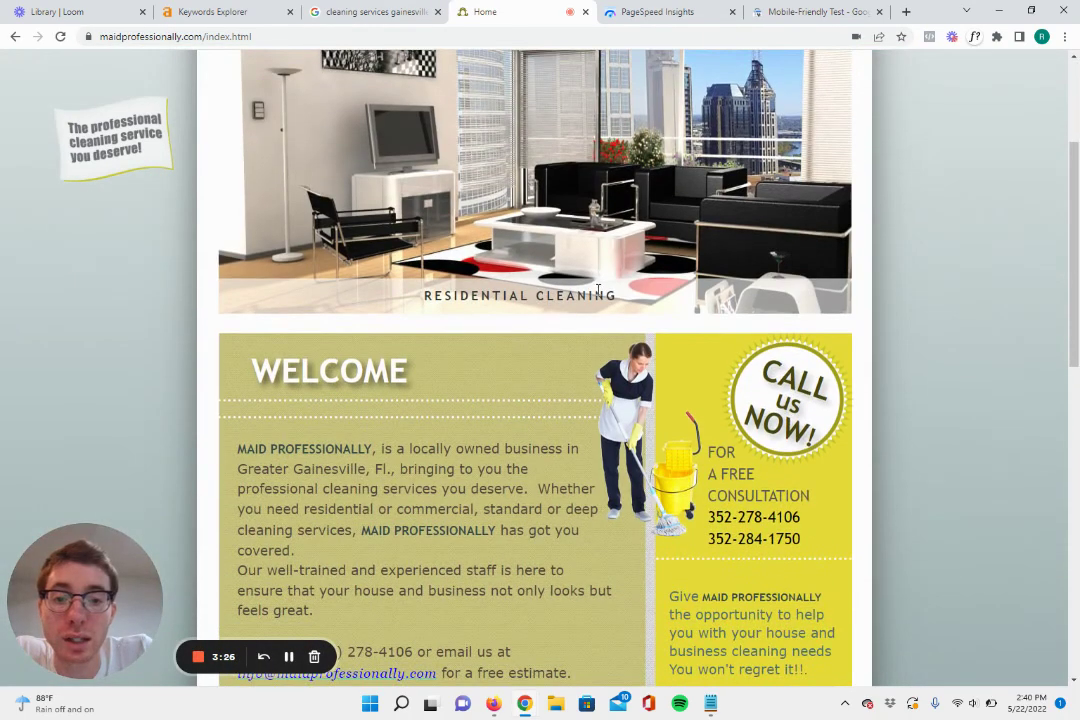
{"action": "left_click_drag", "start_coordinate": [627, 299], "coordinate": [402, 296]}
{"action": "scroll", "coordinate": [402, 296], "scroll_direction": "up", "scroll_amount": 2}
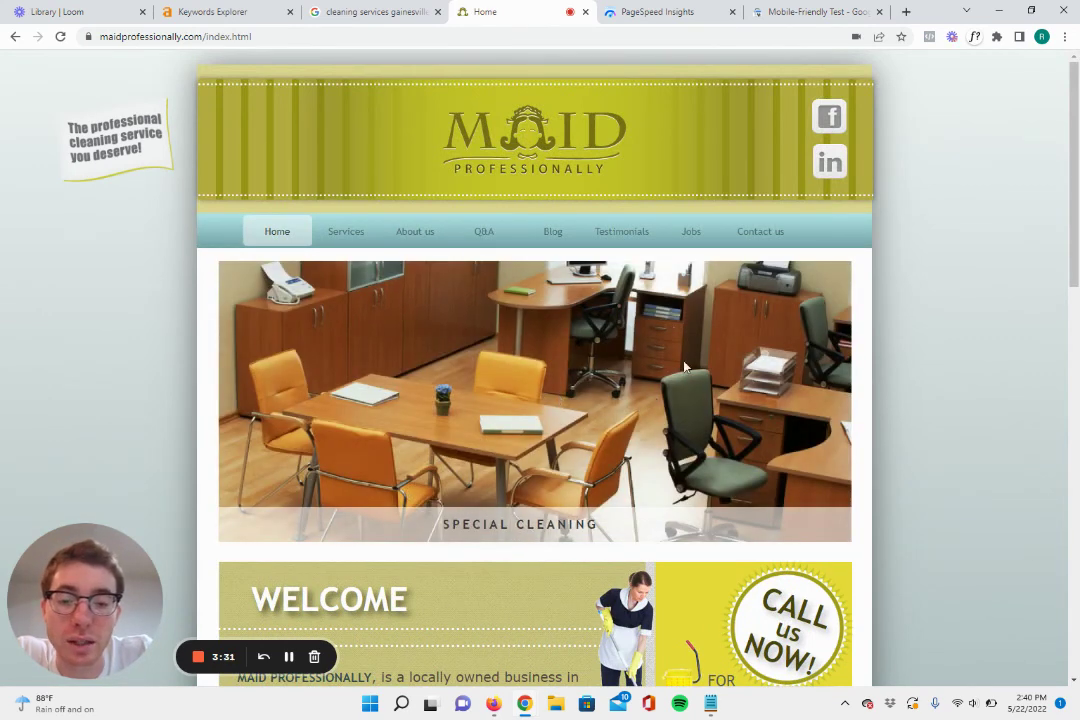
{"action": "left_click_drag", "start_coordinate": [631, 516], "coordinate": [441, 524]}
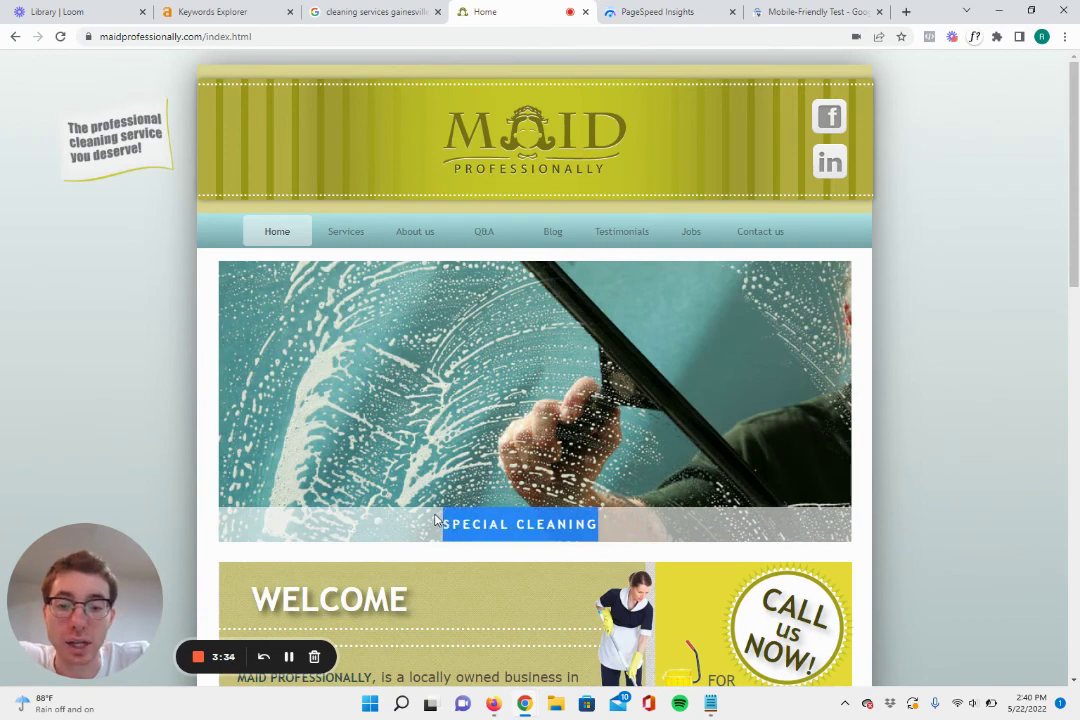
{"action": "left_click_drag", "start_coordinate": [645, 532], "coordinate": [374, 526]}
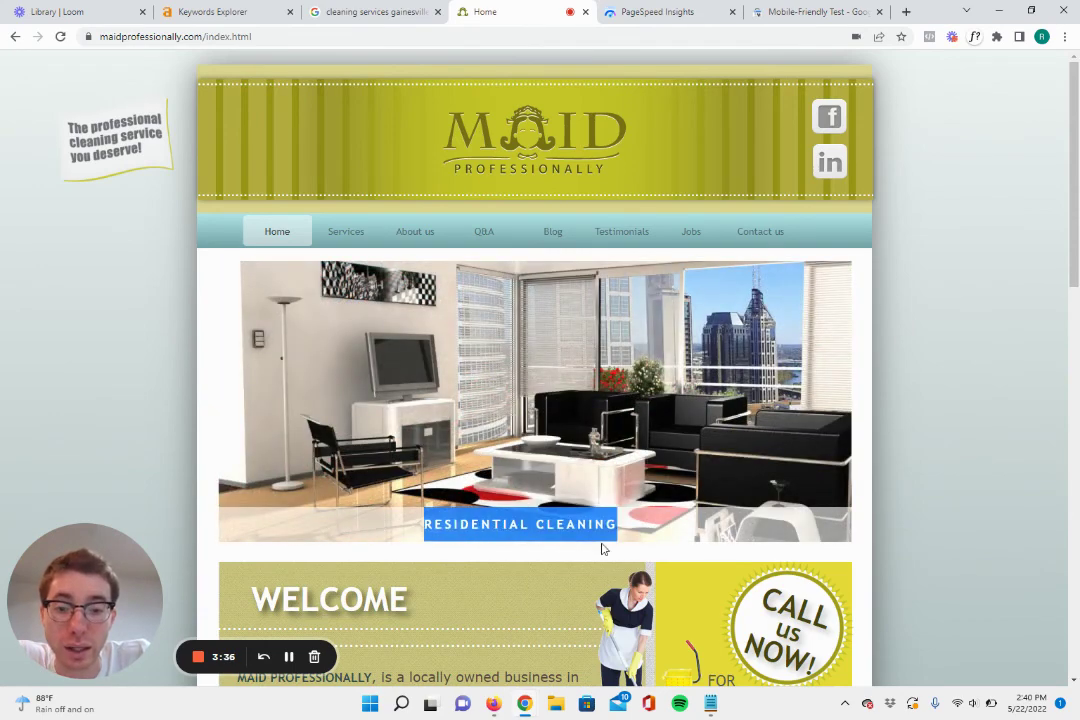
- Examine the homepage's Welcome heading alongside the slideshow captions, highlighting the heading and caption text
{"action": "scroll", "coordinate": [343, 311], "scroll_direction": "down", "scroll_amount": 5}
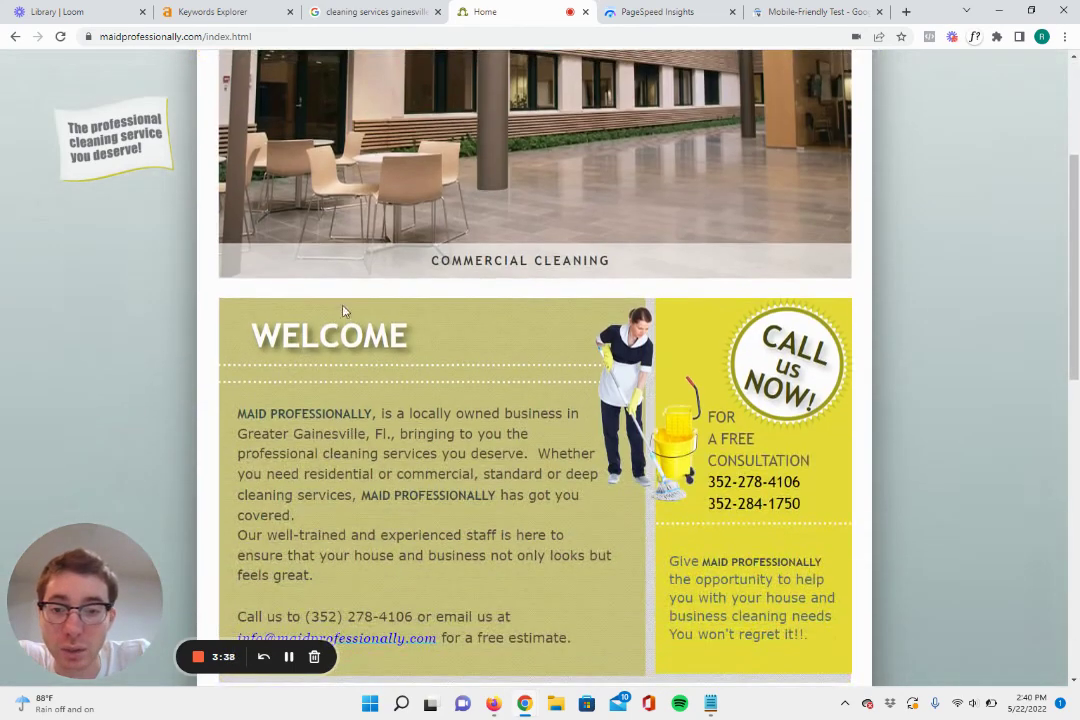
{"action": "double_click", "coordinate": [392, 342]}
{"action": "left_click", "coordinate": [409, 332]}
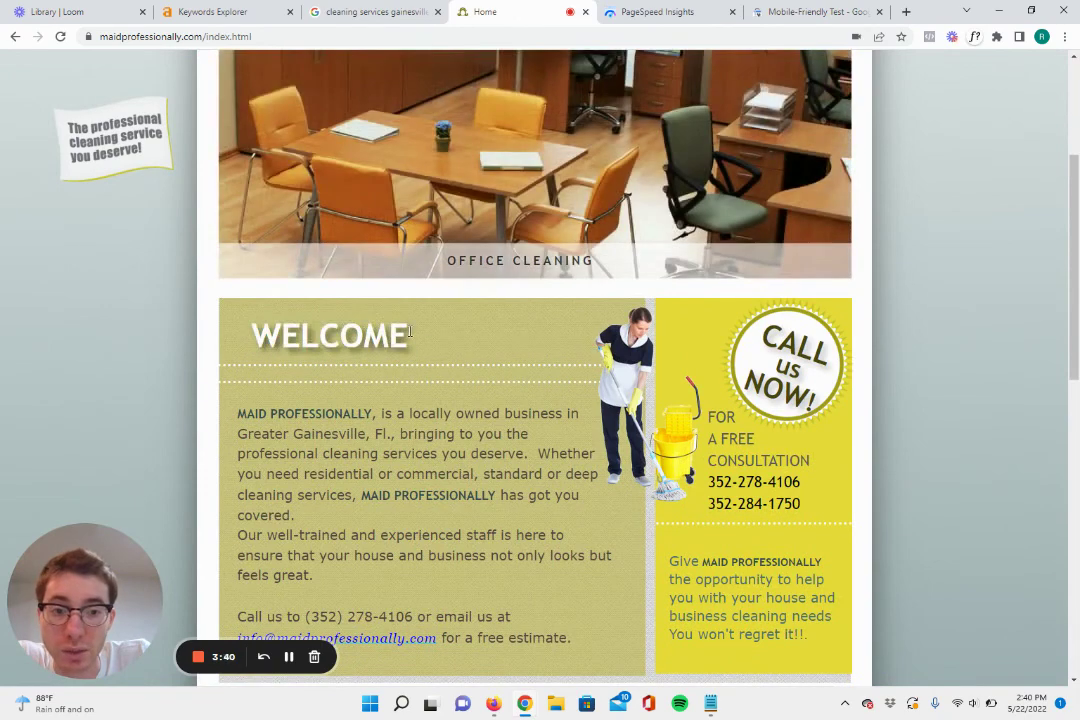
{"action": "scroll", "coordinate": [503, 302], "scroll_direction": "up", "scroll_amount": 5}
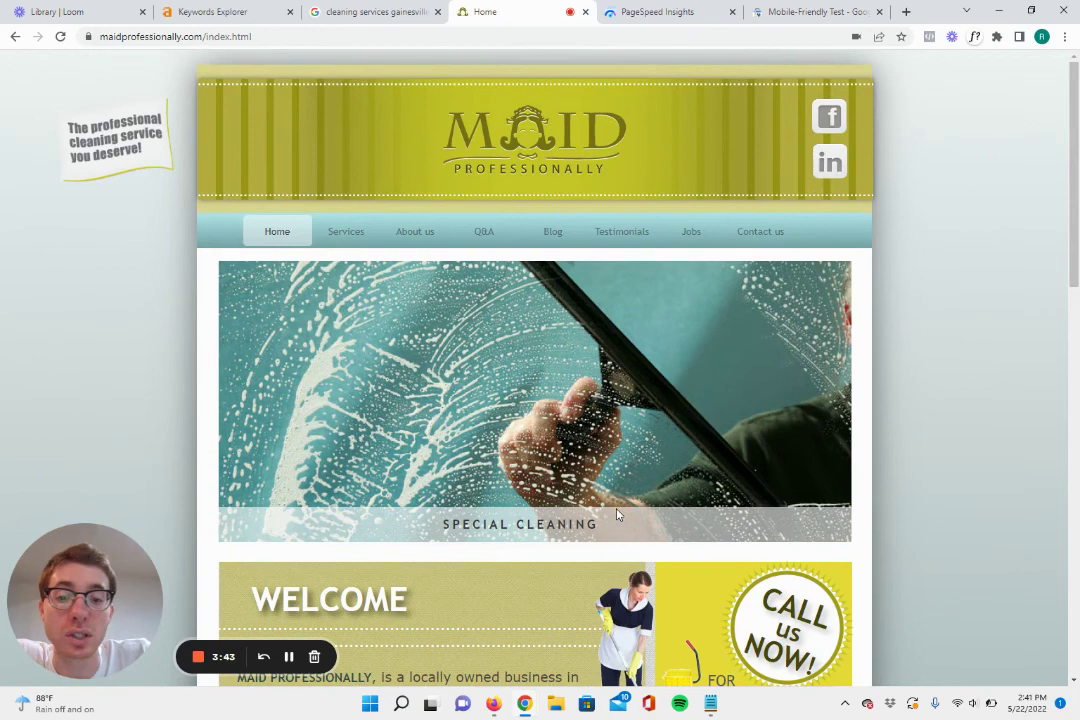
{"action": "left_click_drag", "start_coordinate": [618, 524], "coordinate": [383, 538]}
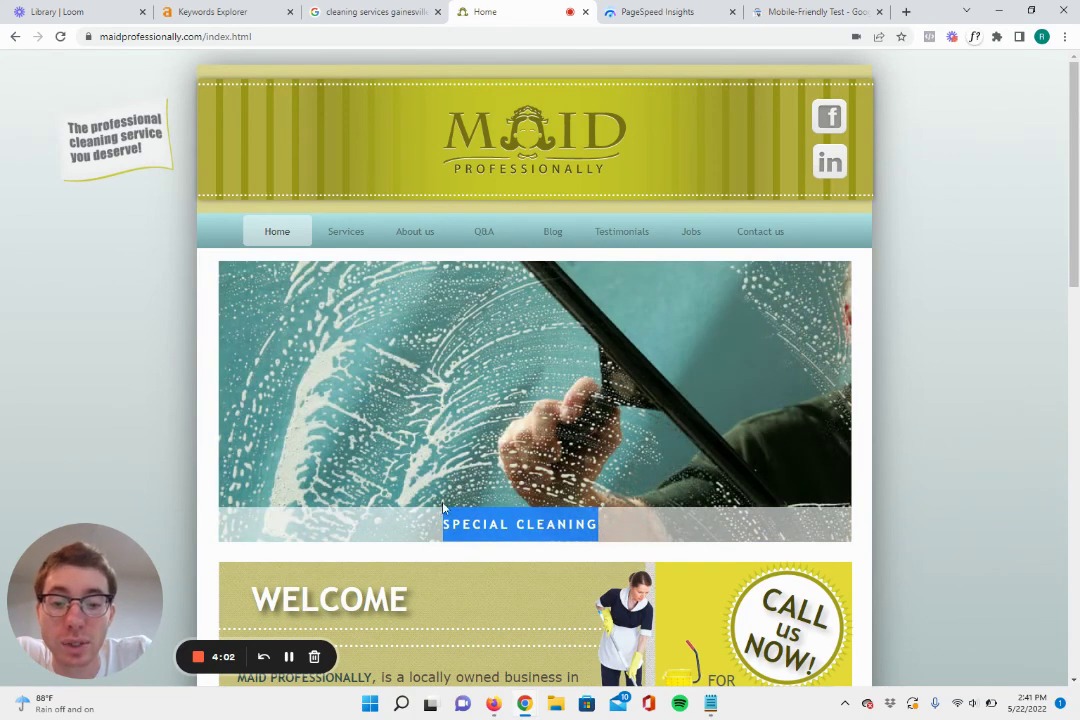
{"action": "left_click_drag", "start_coordinate": [416, 600], "coordinate": [256, 594]}
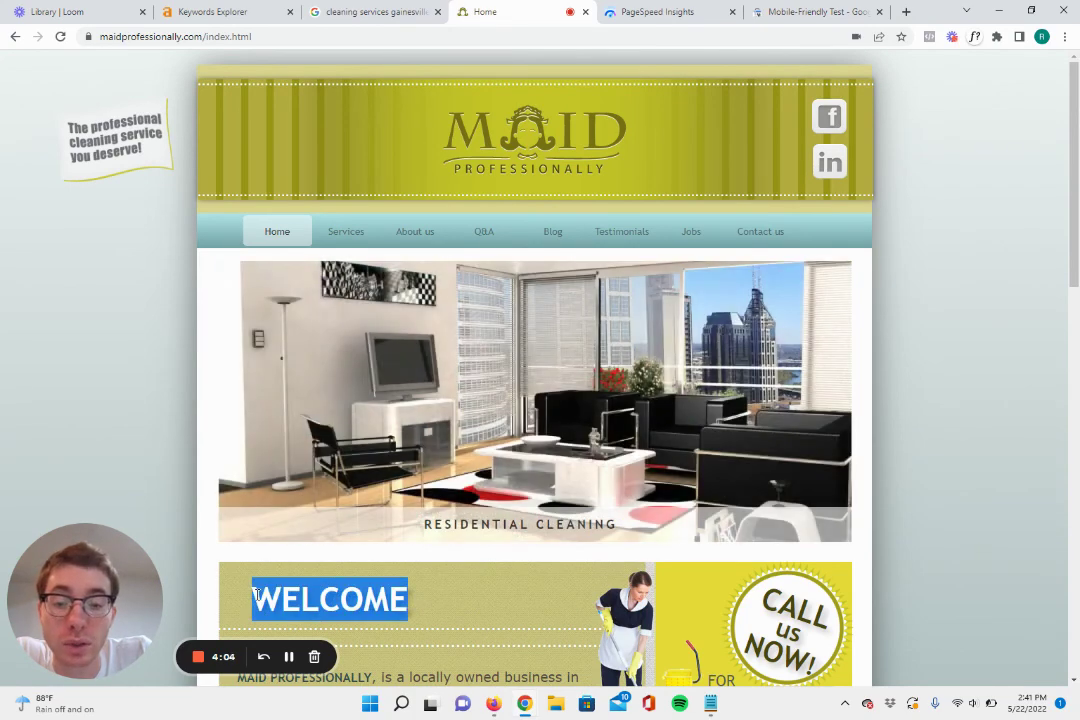
{"action": "scroll", "coordinate": [347, 577], "scroll_direction": "down", "scroll_amount": 2}
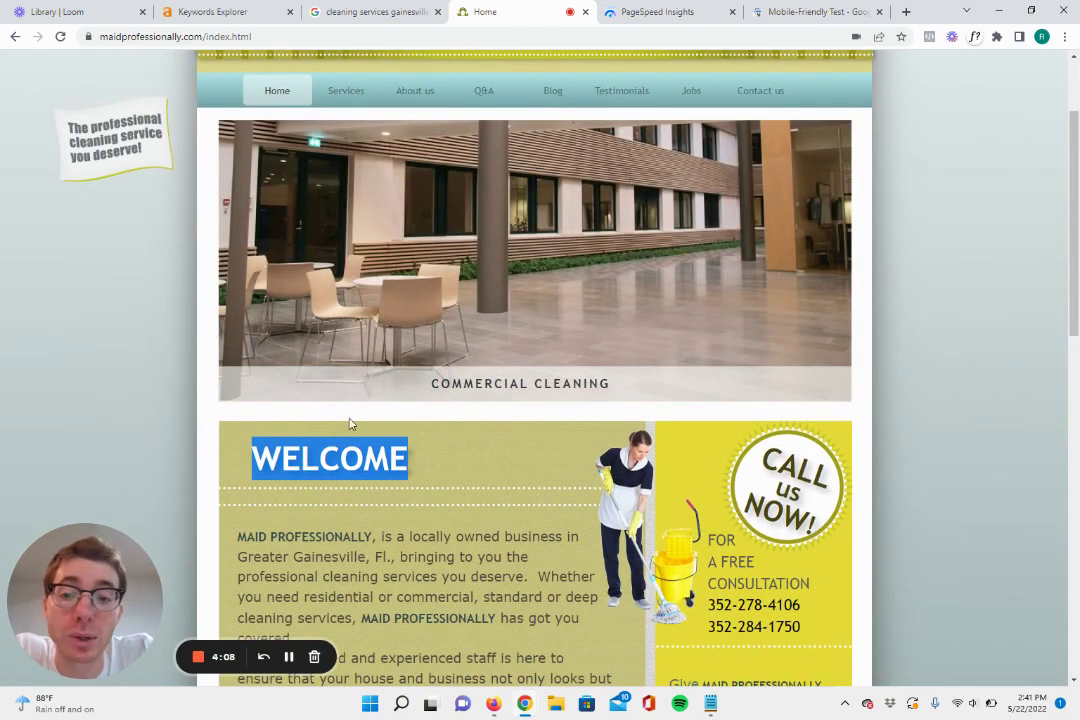
{"action": "left_click", "coordinate": [252, 458]}
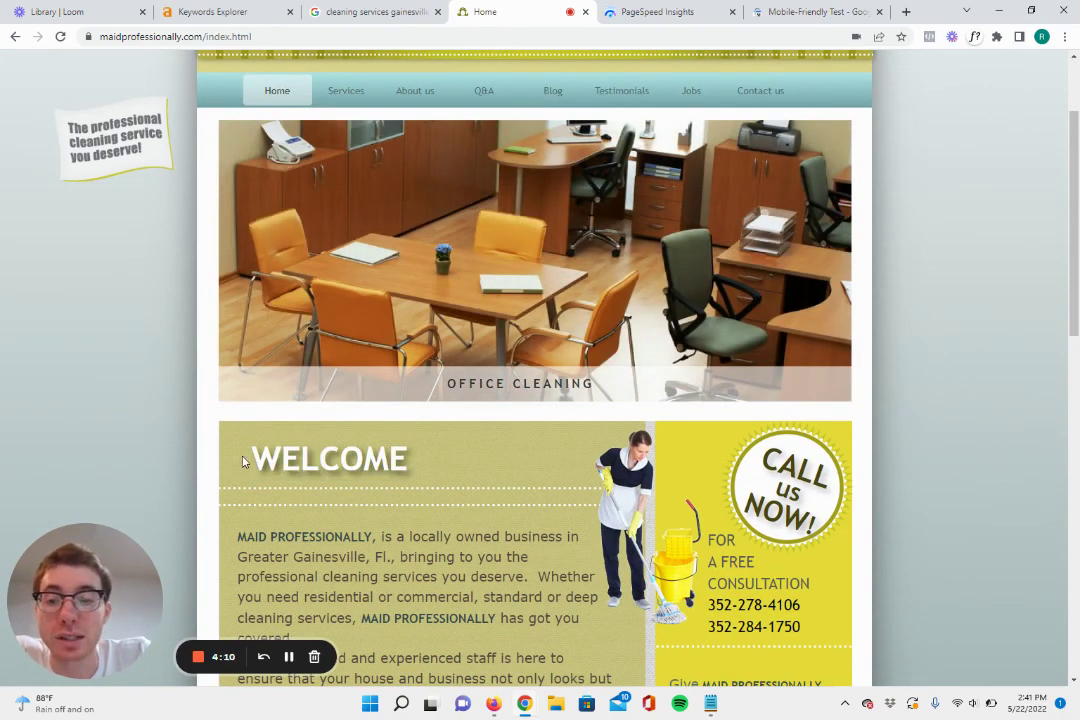
{"action": "mouse_move", "coordinate": [252, 458]}
{"action": "left_mouse_down"}
{"action": "mouse_move", "coordinate": [338, 460]}
{"action": "mouse_move", "coordinate": [207, 455]}
{"action": "mouse_move", "coordinate": [250, 460]}
{"action": "left_mouse_up"}
{"action": "left_click", "coordinate": [400, 449]}
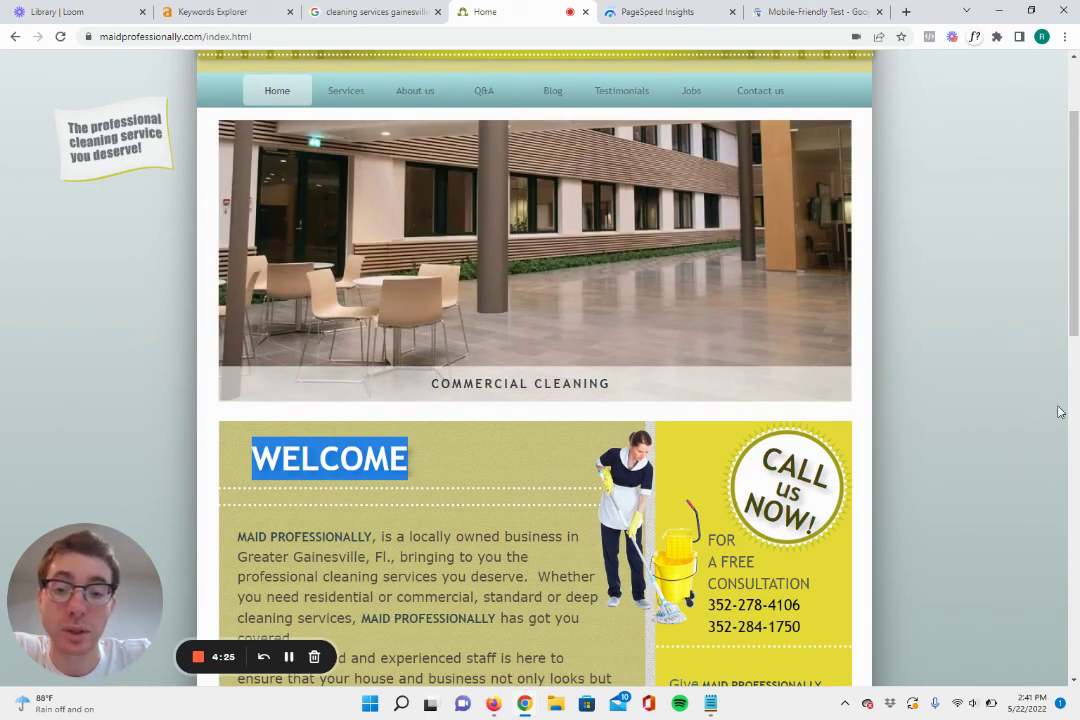
{"action": "left_click", "coordinate": [404, 458]}
- Read the introductory paragraph under the Welcome heading, checking its wording about the business and its location
{"action": "scroll", "coordinate": [404, 458], "scroll_direction": "down", "scroll_amount": 3}
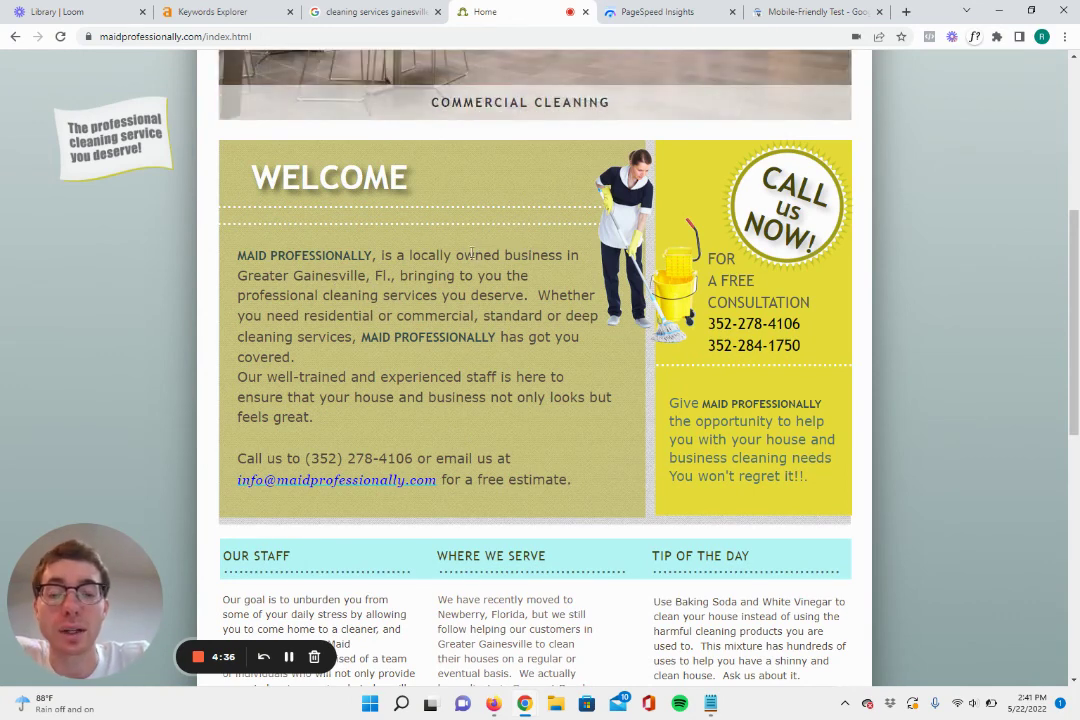
{"action": "mouse_move", "coordinate": [516, 252]}
{"action": "left_mouse_down"}
{"action": "mouse_move", "coordinate": [528, 254]}
{"action": "mouse_move", "coordinate": [502, 254]}
{"action": "left_mouse_up"}
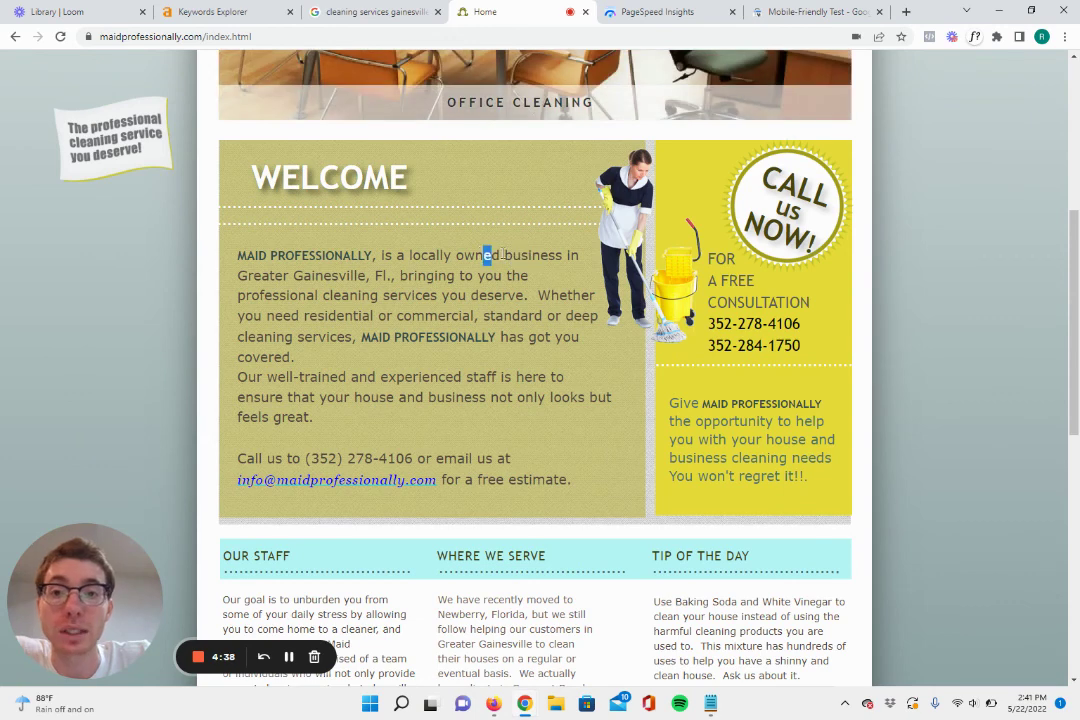
{"action": "left_click", "coordinate": [445, 256]}
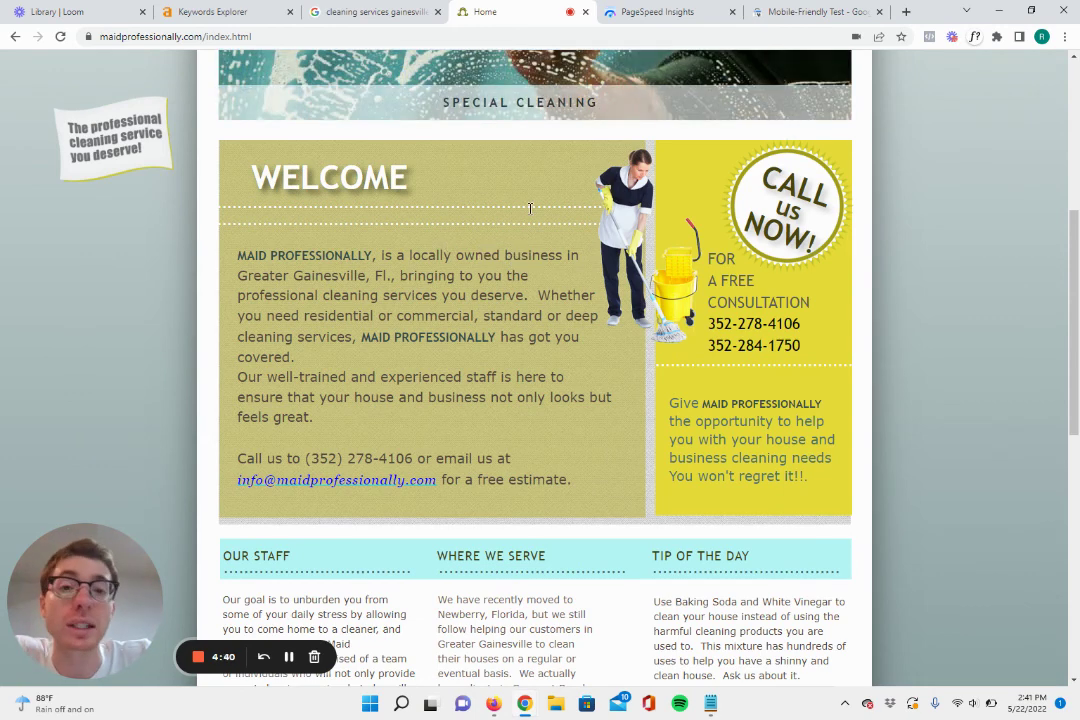
{"action": "left_click_drag", "start_coordinate": [310, 281], "coordinate": [415, 280]}
{"action": "left_click", "coordinate": [501, 253]}
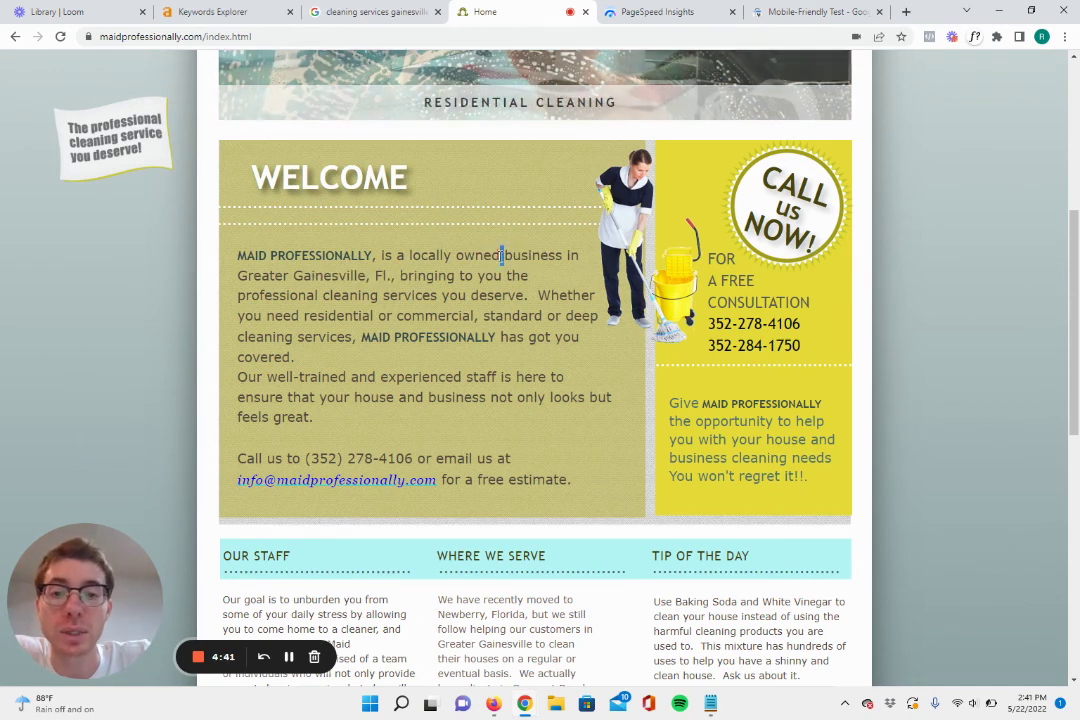
- Examine the Our Staff and Where We Serve sections, highlighting the passages on service areas and referrals
{"action": "scroll", "coordinate": [495, 300], "scroll_direction": "down", "scroll_amount": 3}
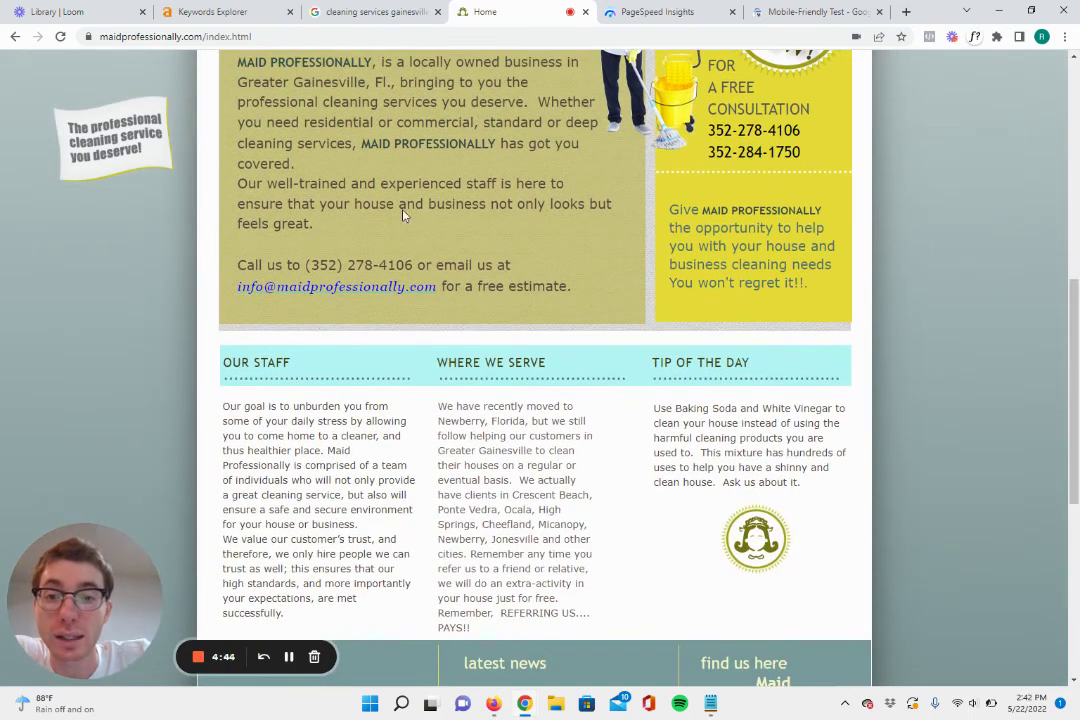
{"action": "scroll", "coordinate": [405, 215], "scroll_direction": "down", "scroll_amount": 2}
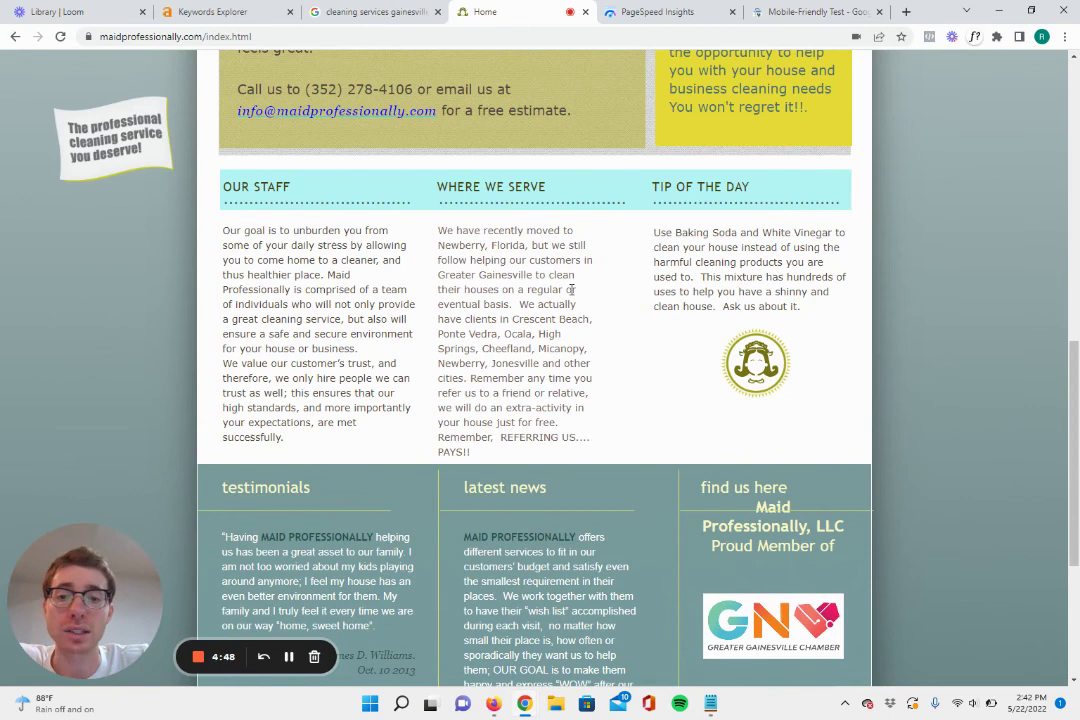
{"action": "left_click_drag", "start_coordinate": [492, 451], "coordinate": [452, 372]}
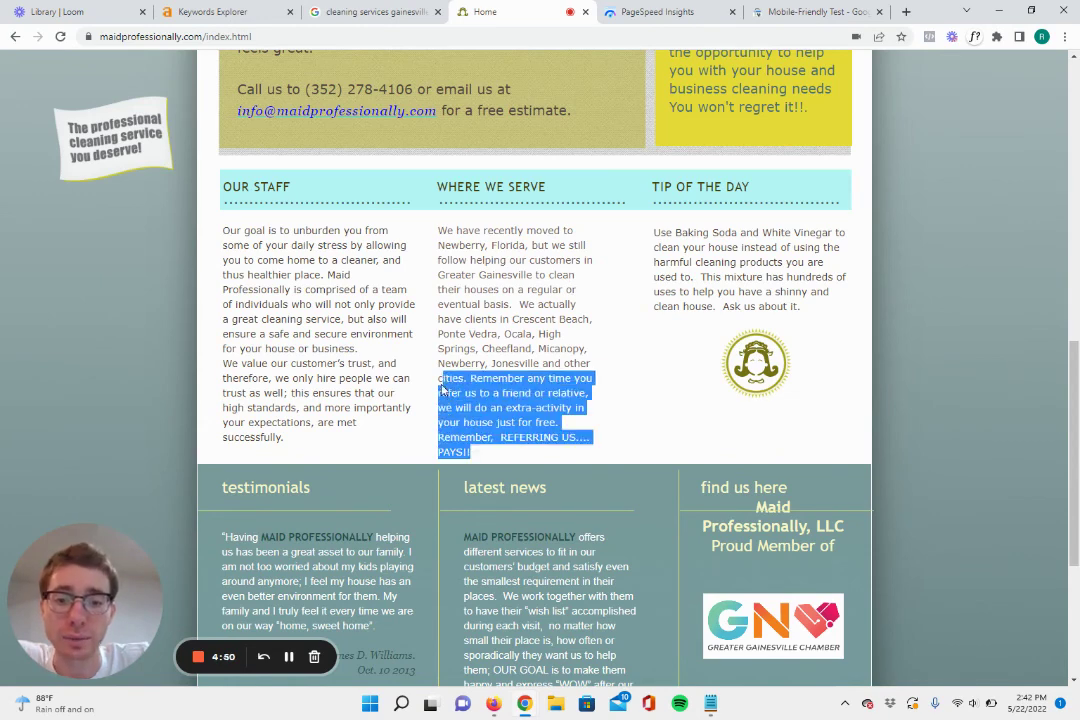
{"action": "left_click", "coordinate": [520, 347]}
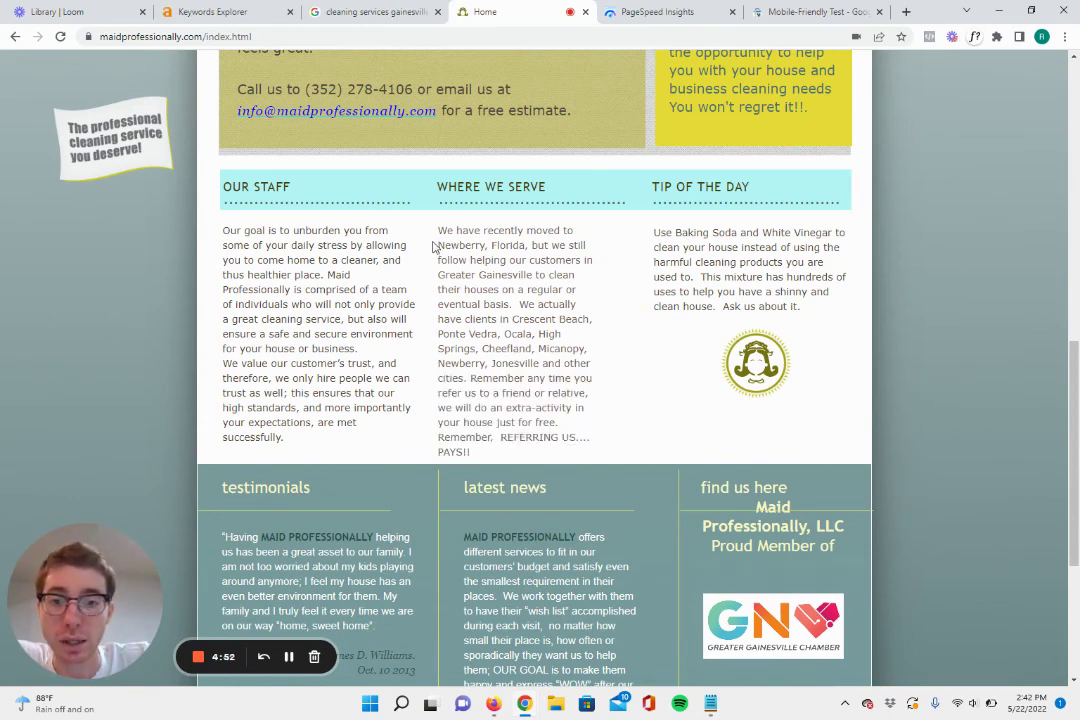
{"action": "left_click_drag", "start_coordinate": [434, 246], "coordinate": [222, 186]}
{"action": "left_click", "coordinate": [560, 378]}
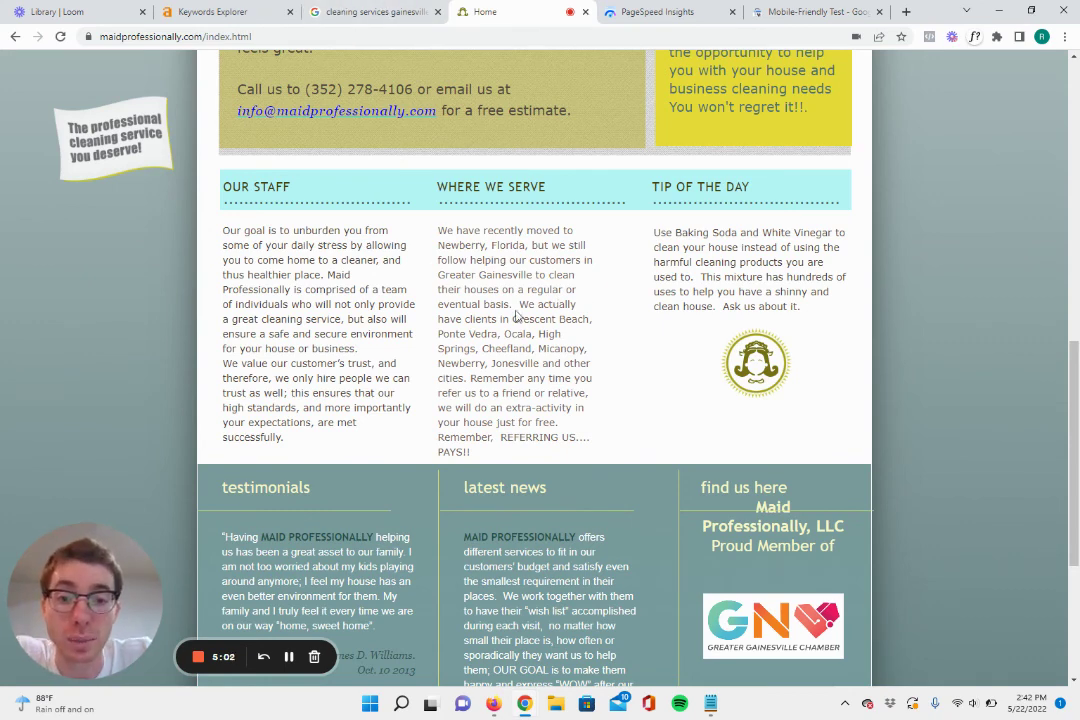
{"action": "mouse_move", "coordinate": [511, 318]}
{"action": "left_mouse_down"}
{"action": "mouse_move", "coordinate": [588, 319]}
{"action": "mouse_move", "coordinate": [480, 336]}
{"action": "mouse_move", "coordinate": [498, 319]}
{"action": "left_mouse_up"}
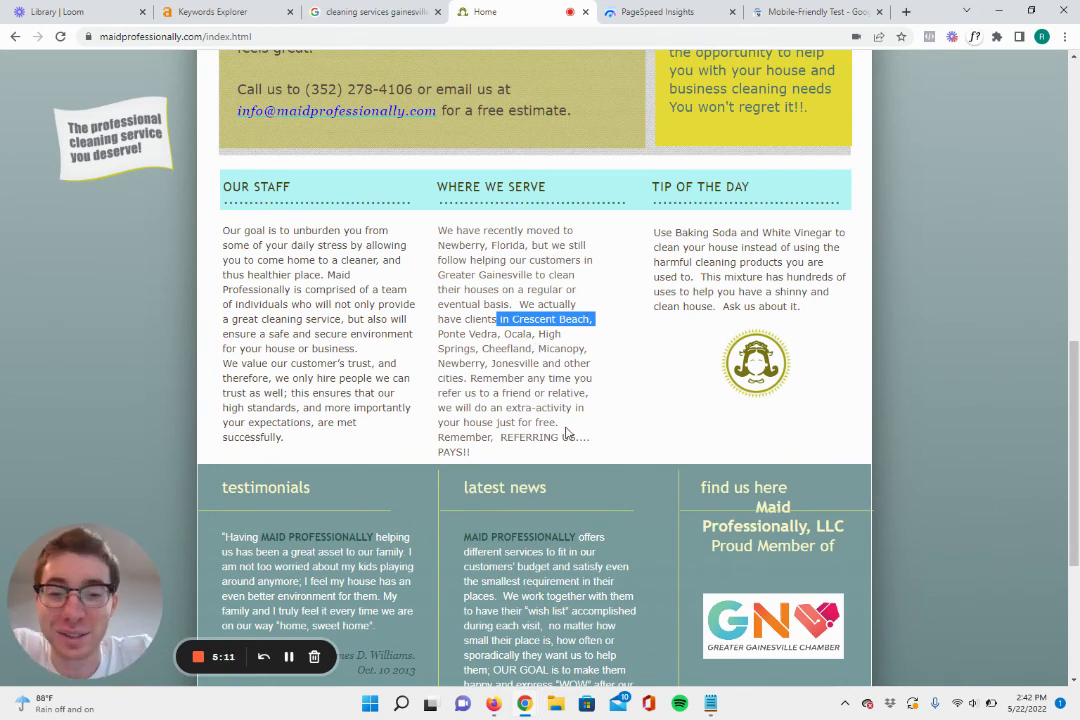
{"action": "left_click_drag", "start_coordinate": [495, 196], "coordinate": [512, 443]}
{"action": "left_click", "coordinate": [490, 450]}
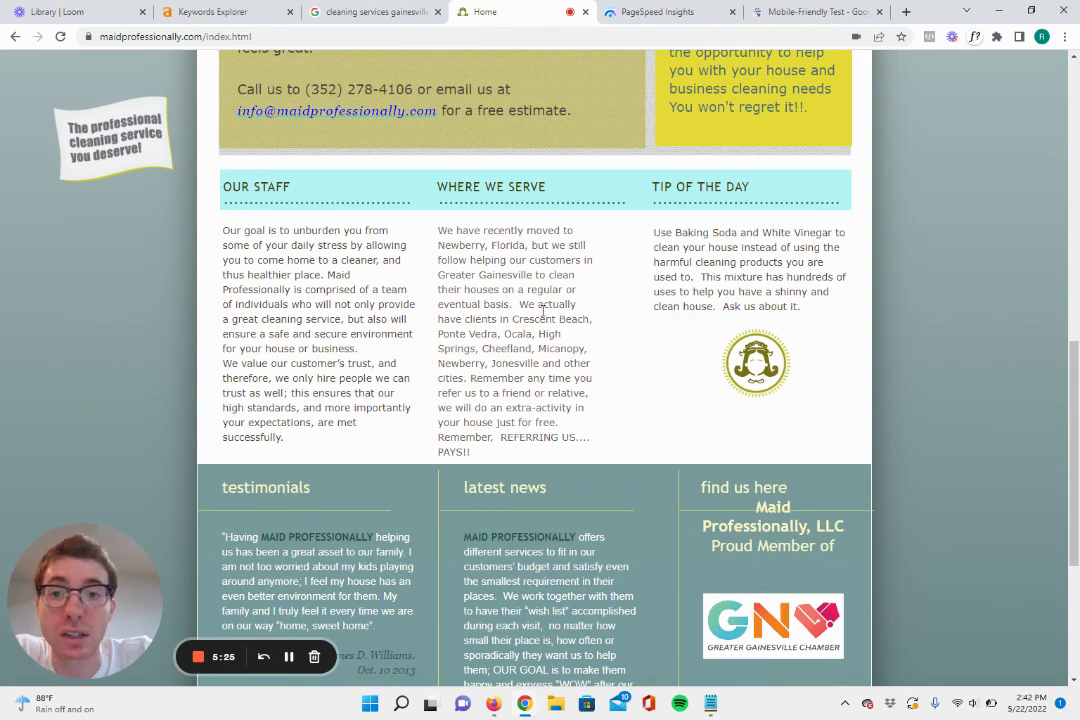
- Review the full homepage from the slideshow to the footer, checking its overall content, section headings and mentions of location
{"action": "scroll", "coordinate": [542, 312], "scroll_direction": "up", "scroll_amount": 8}
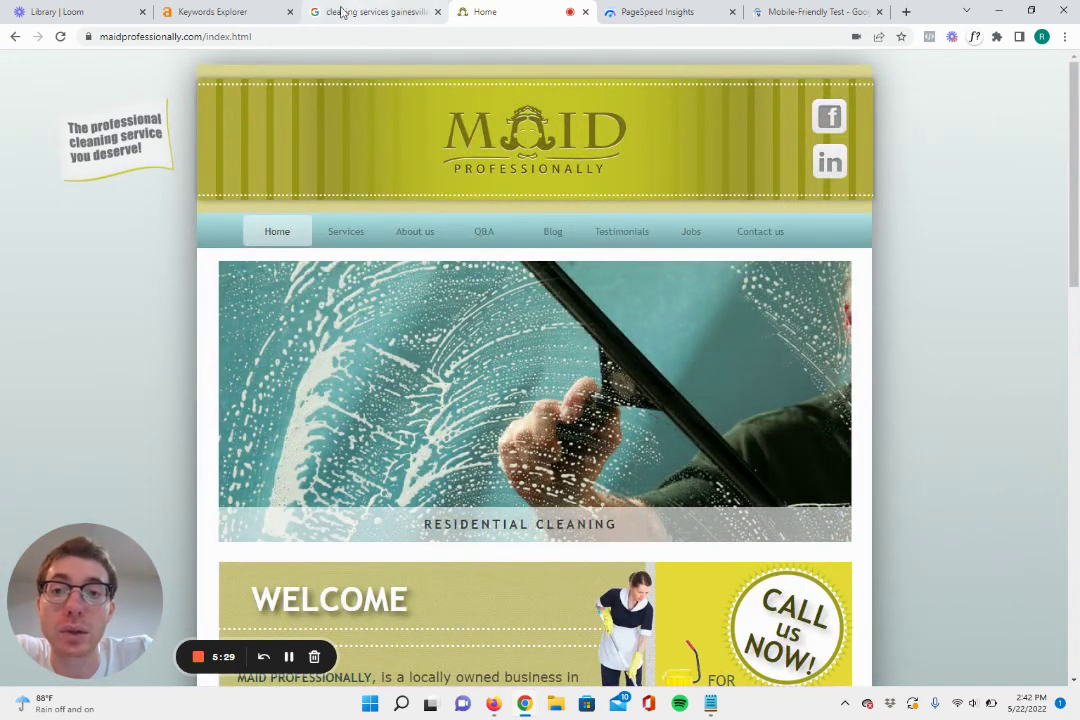
{"action": "scroll", "coordinate": [516, 446], "scroll_direction": "down", "scroll_amount": 3}
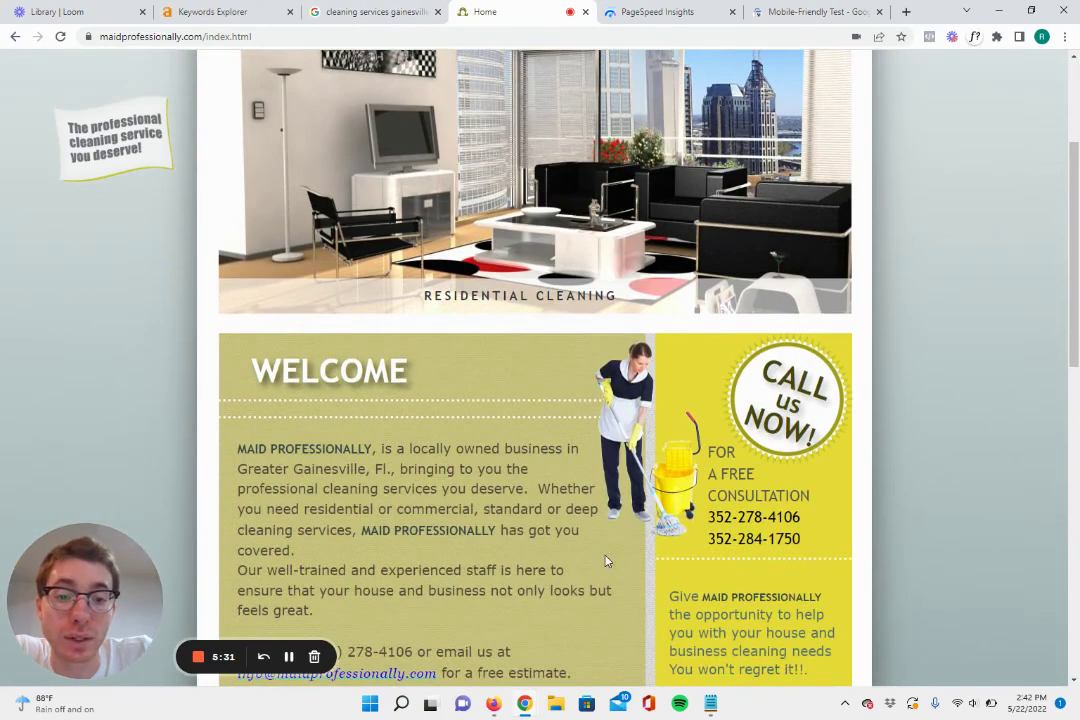
{"action": "scroll", "coordinate": [560, 500], "scroll_direction": "up", "scroll_amount": 3}
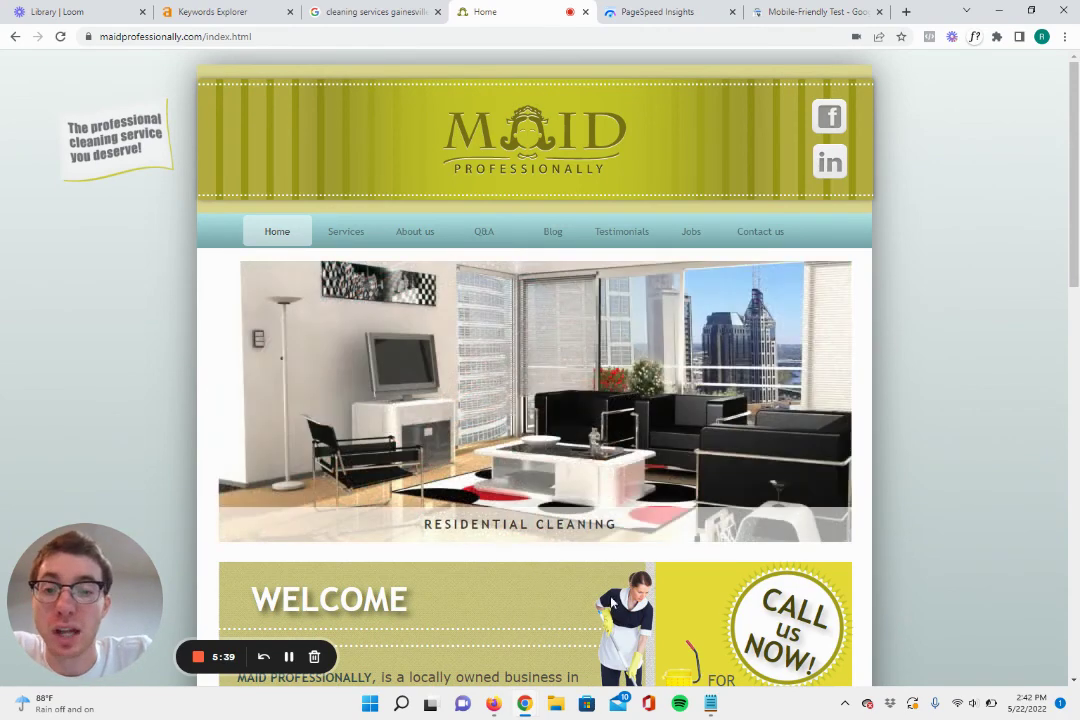
{"action": "scroll", "coordinate": [512, 452], "scroll_direction": "down", "scroll_amount": 9}
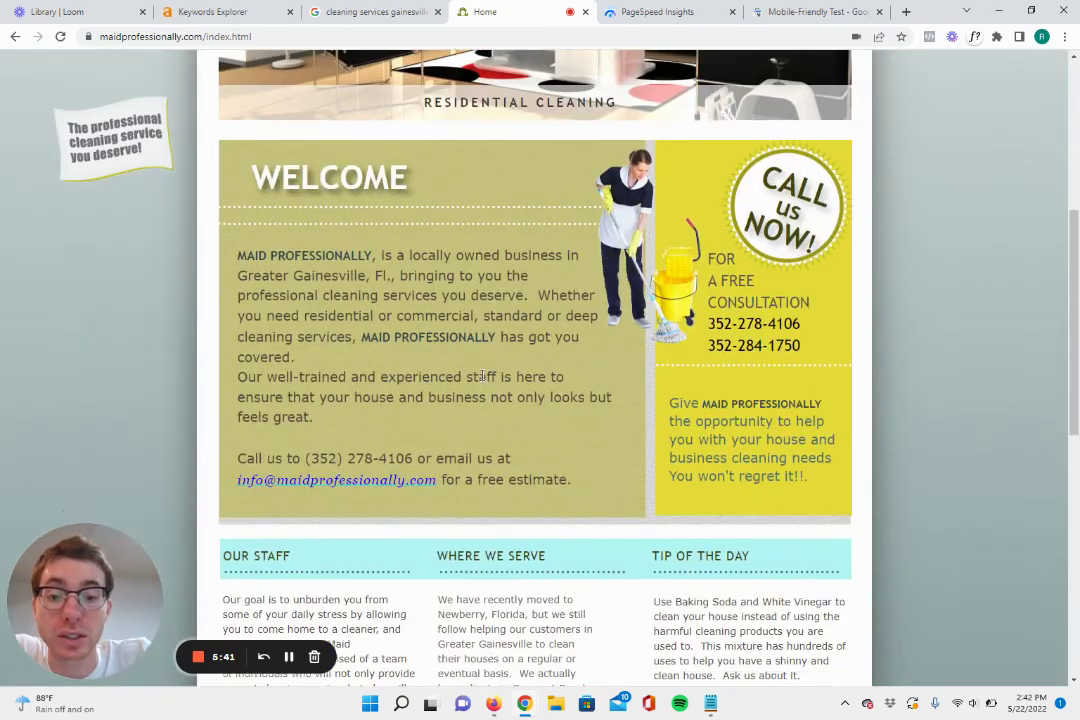
{"action": "scroll", "coordinate": [550, 400], "scroll_direction": "down", "scroll_amount": 2}
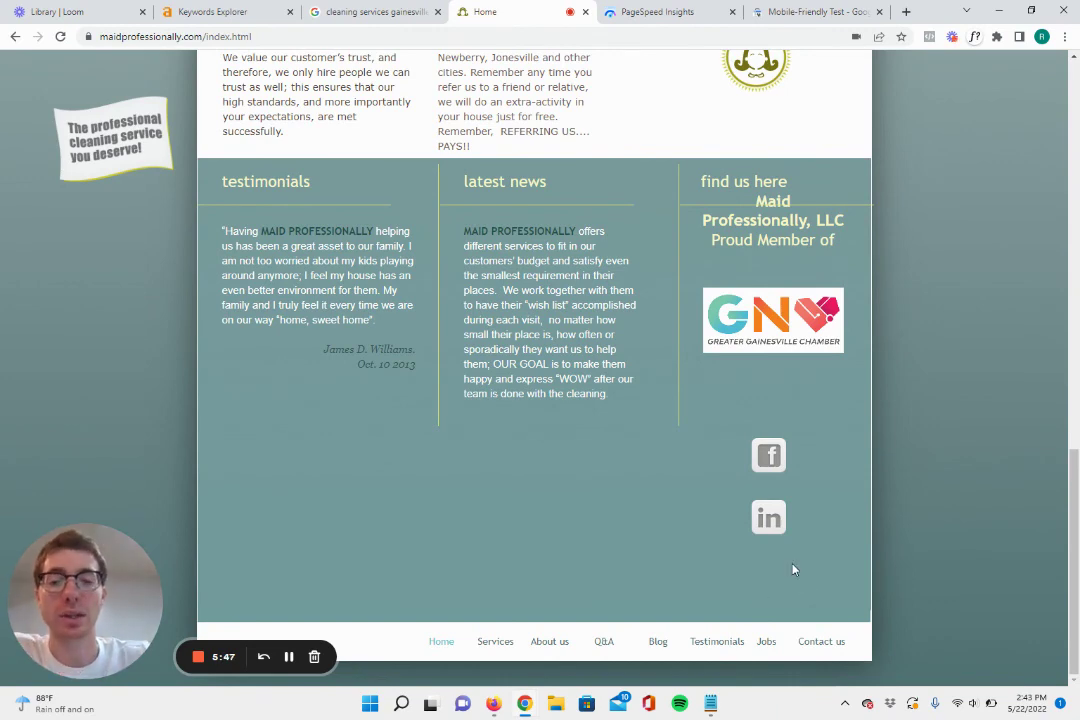
{"action": "scroll", "coordinate": [540, 559], "scroll_direction": "up", "scroll_amount": 3}
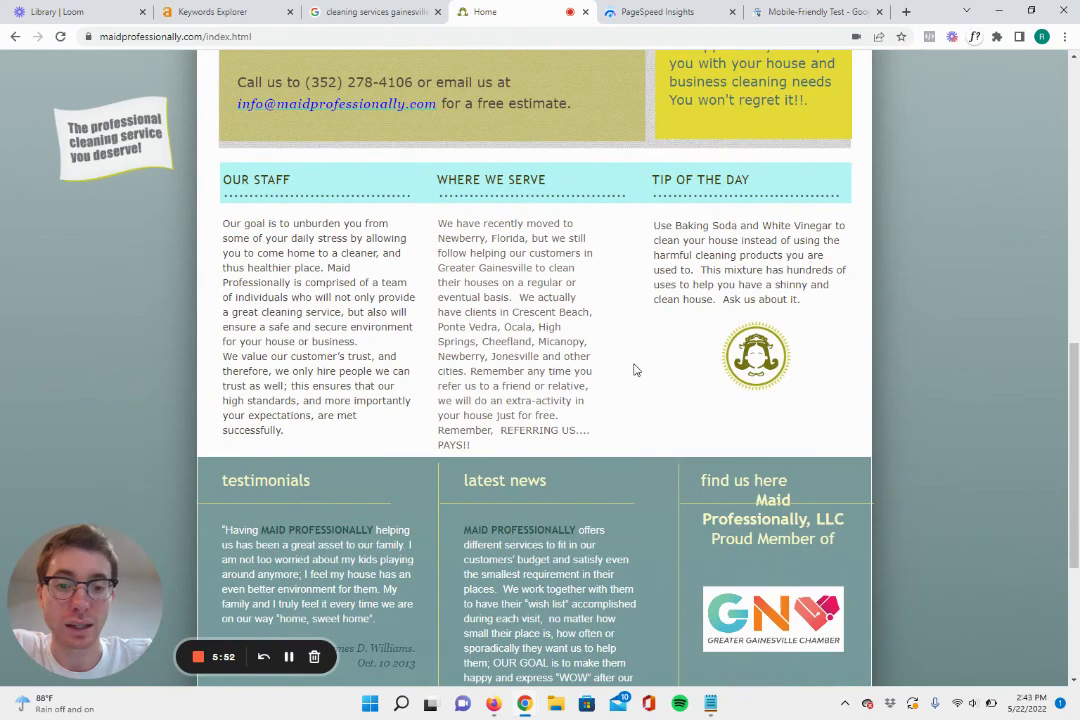
{"action": "scroll", "coordinate": [522, 457], "scroll_direction": "up", "scroll_amount": 8}
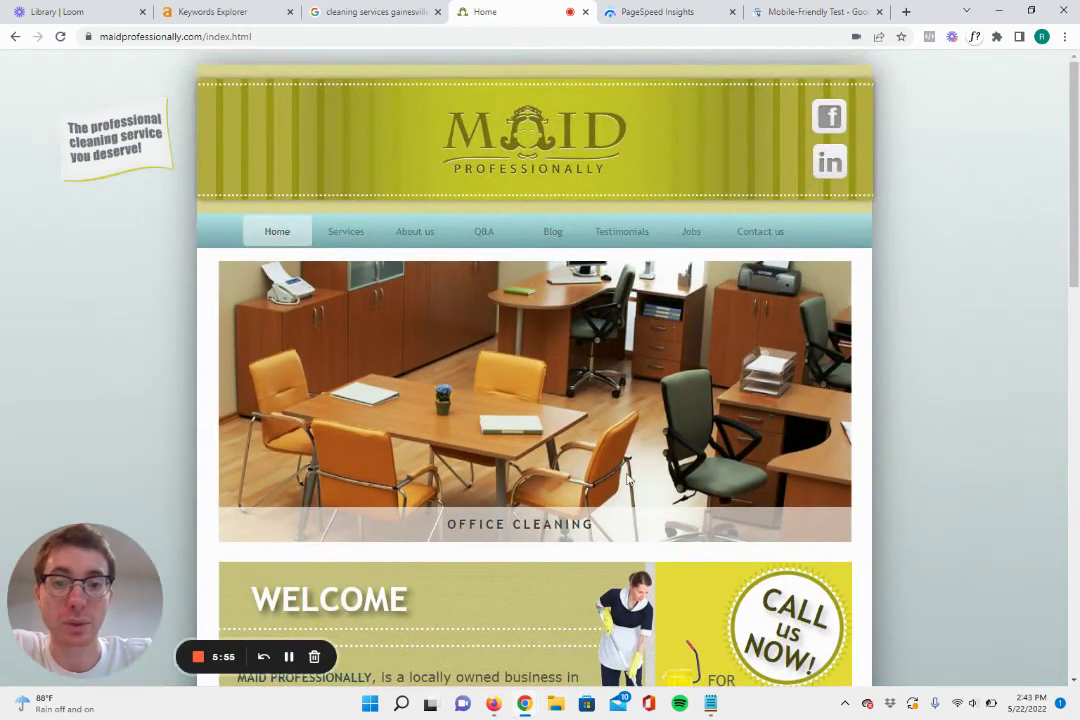
{"action": "scroll", "coordinate": [680, 457], "scroll_direction": "down", "scroll_amount": 10}
{"action": "scroll", "coordinate": [620, 340], "scroll_direction": "up", "scroll_amount": 1}
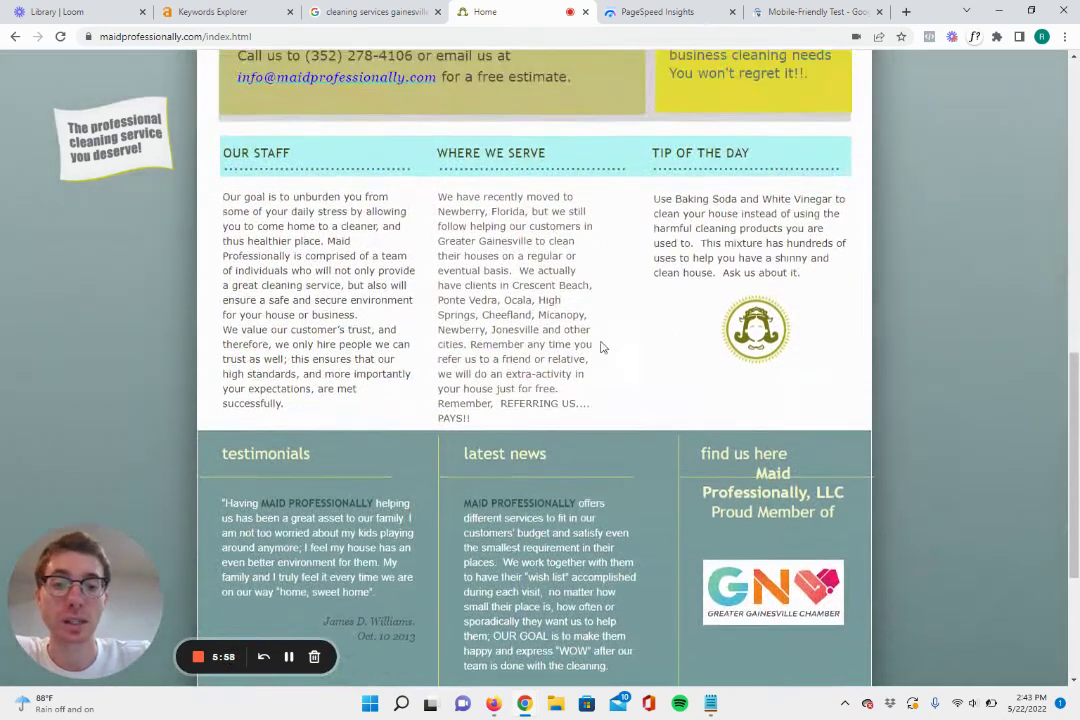
{"action": "scroll", "coordinate": [450, 340], "scroll_direction": "down", "scroll_amount": 3}
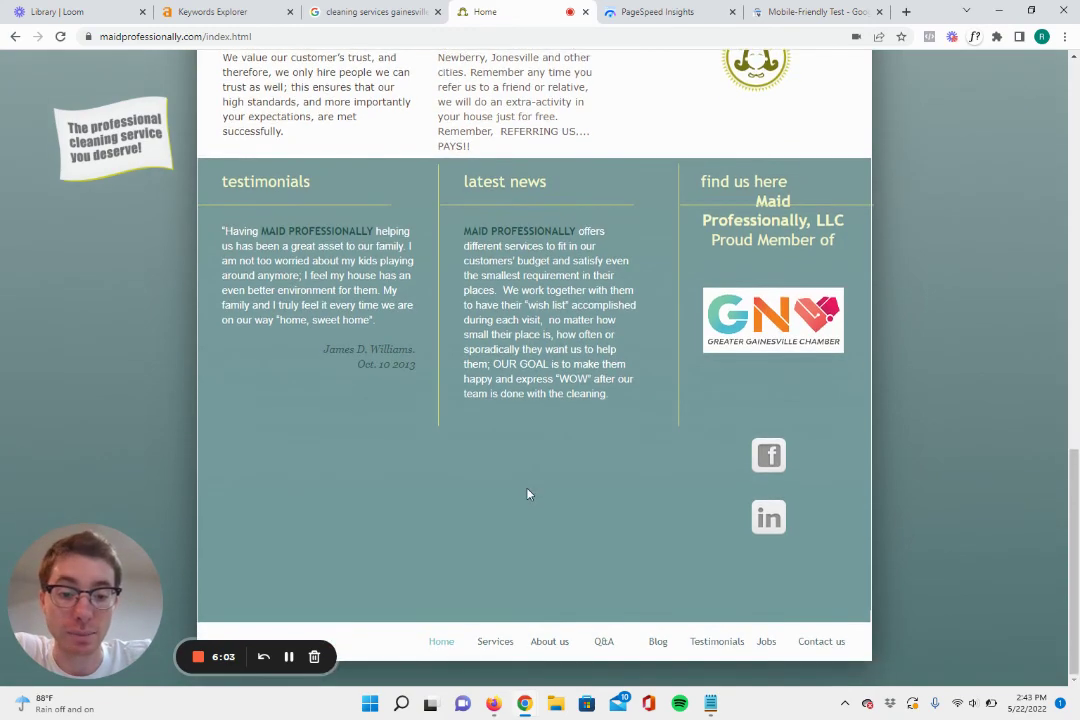
{"action": "scroll", "coordinate": [528, 494], "scroll_direction": "up", "scroll_amount": 15}
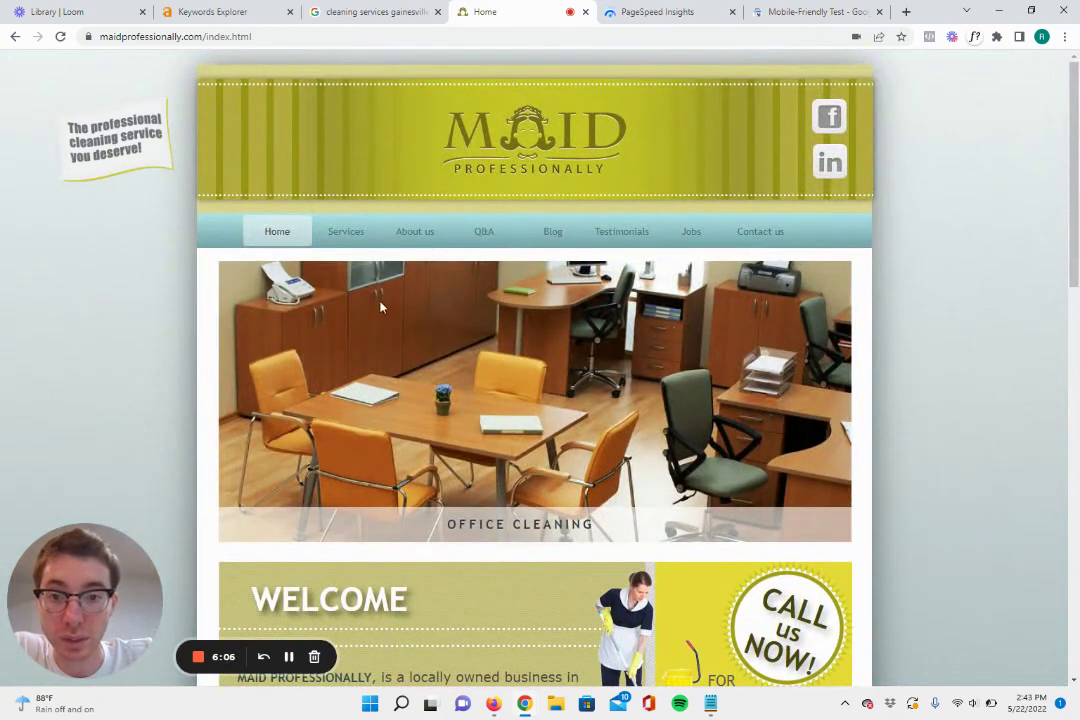
- Open the site's Services page and examine the Residential Cleaning and Office Cleaning sections, highlighting their text
{"action": "left_click", "coordinate": [352, 234]}
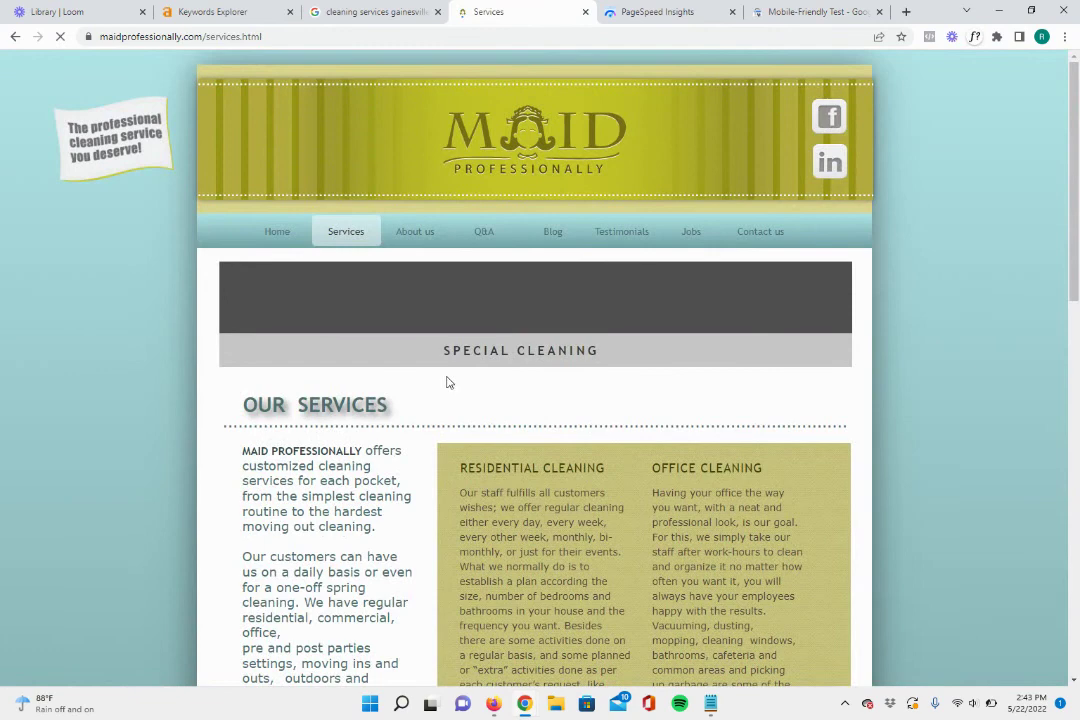
{"action": "scroll", "coordinate": [446, 378], "scroll_direction": "down", "scroll_amount": 3}
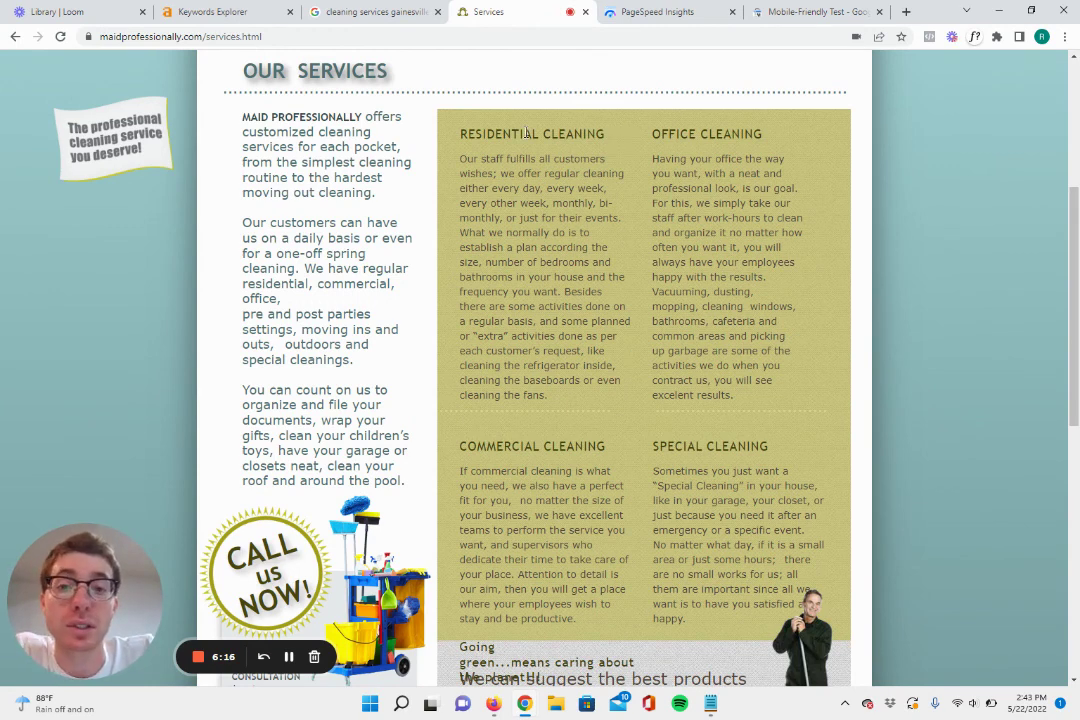
{"action": "left_click_drag", "start_coordinate": [458, 133], "coordinate": [656, 133]}
{"action": "left_click_drag", "start_coordinate": [735, 396], "coordinate": [745, 350]}
{"action": "left_click", "coordinate": [623, 318]}
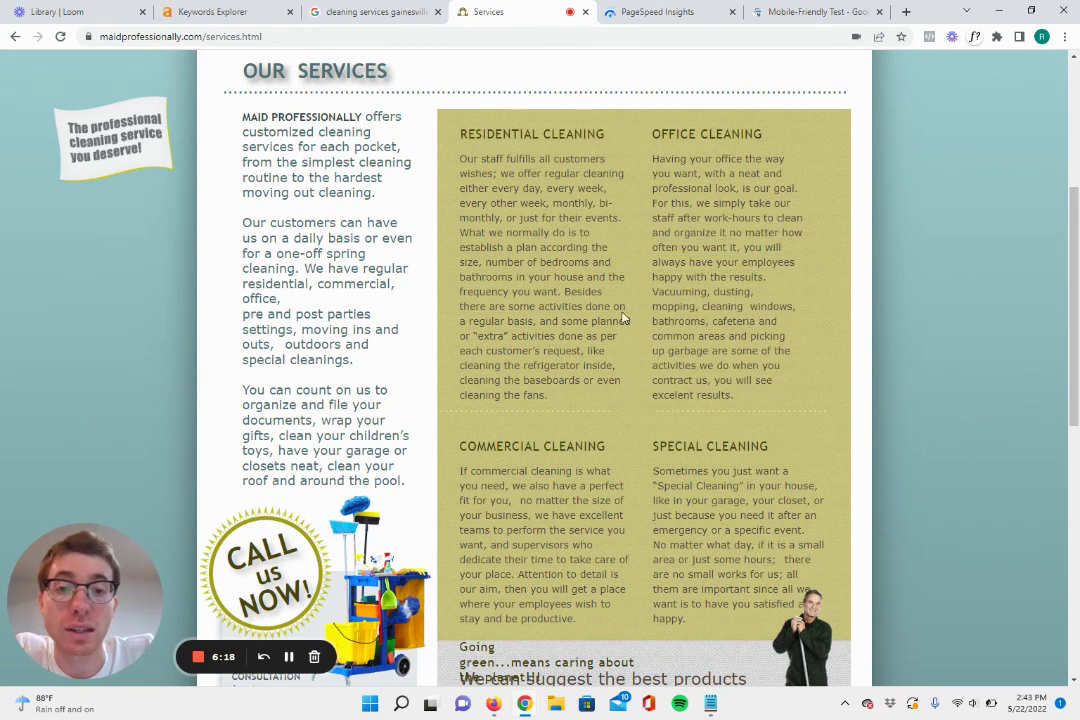
{"action": "left_click_drag", "start_coordinate": [623, 318], "coordinate": [459, 304]}
{"action": "left_click", "coordinate": [470, 131]}
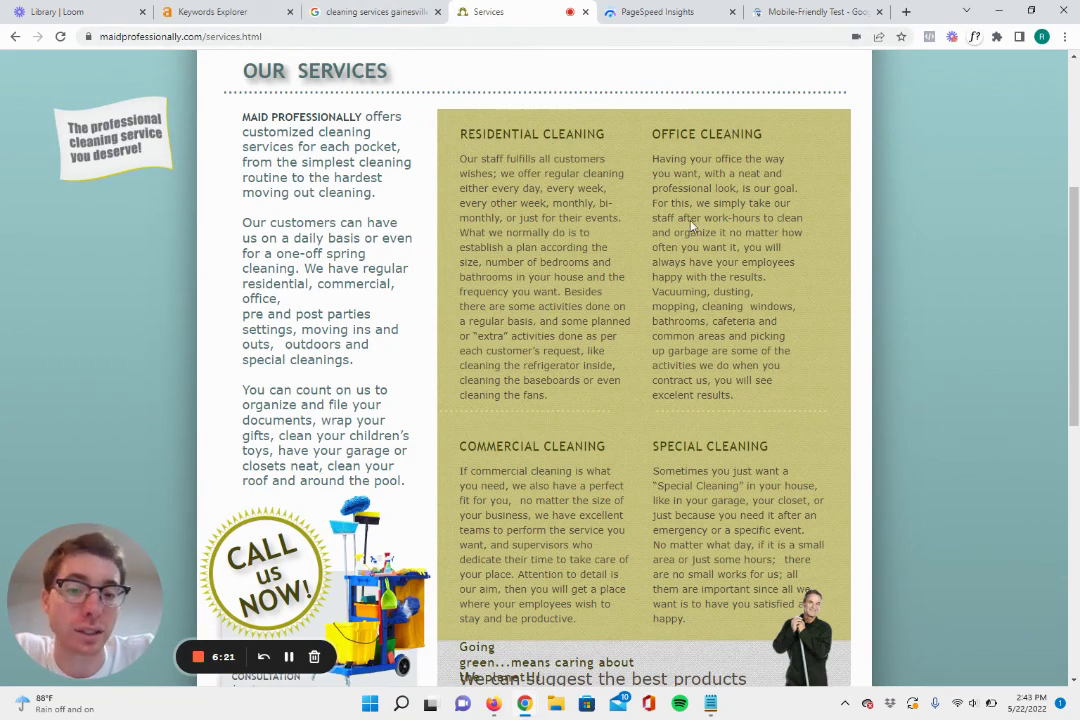
- Examine the remaining service sections down to the footer, highlighting the Commercial Cleaning heading
{"action": "scroll", "coordinate": [690, 225], "scroll_direction": "down", "scroll_amount": 5}
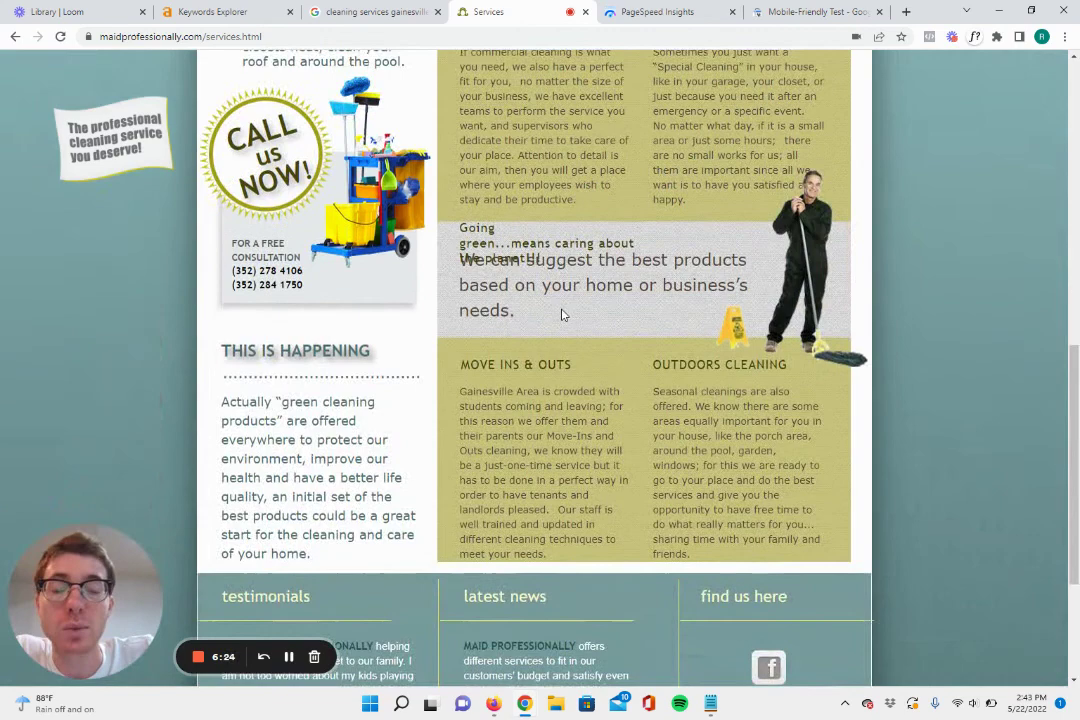
{"action": "scroll", "coordinate": [562, 315], "scroll_direction": "up", "scroll_amount": 6}
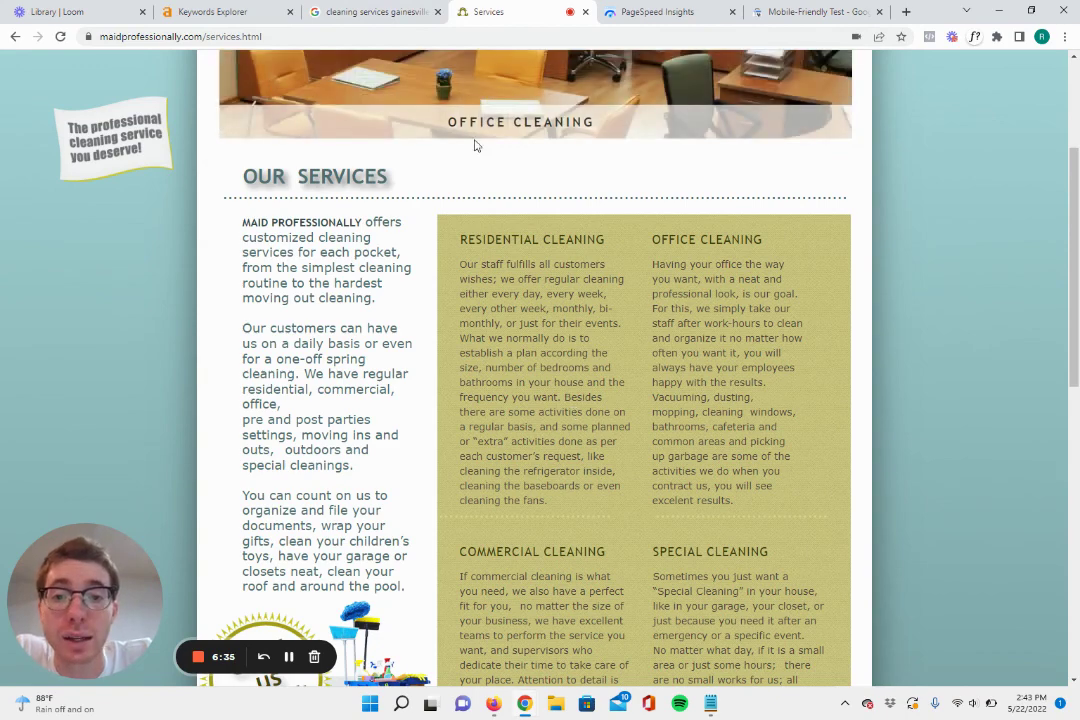
{"action": "scroll", "coordinate": [578, 390], "scroll_direction": "down", "scroll_amount": 2}
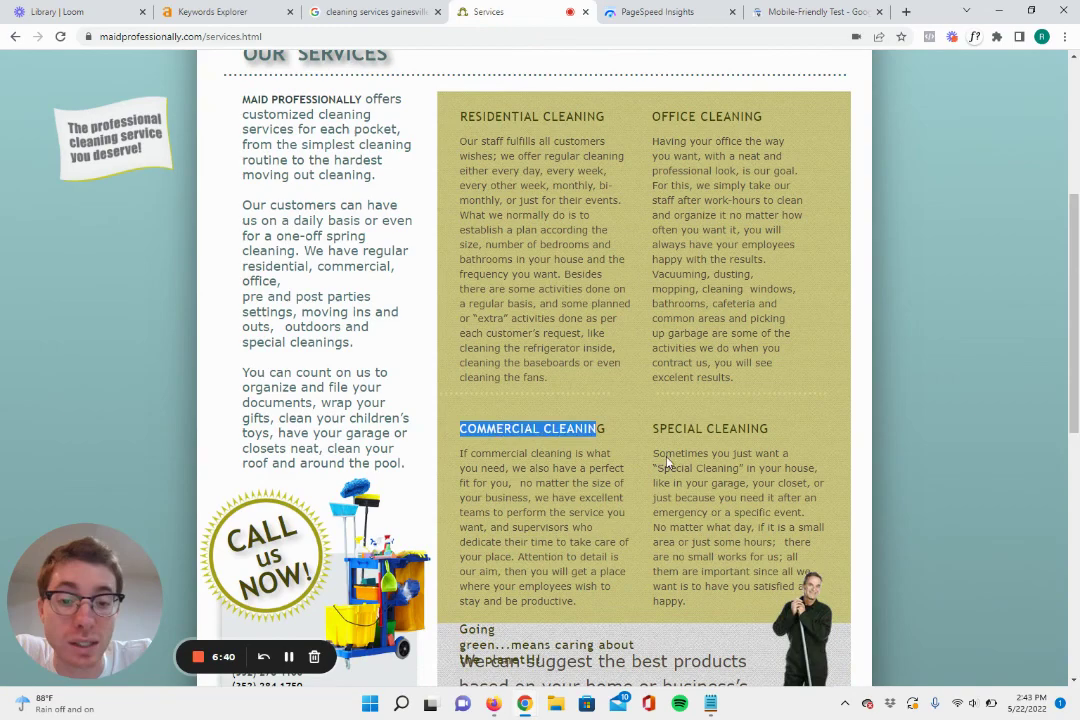
{"action": "left_click_drag", "start_coordinate": [667, 463], "coordinate": [606, 430]}
{"action": "scroll", "coordinate": [540, 383], "scroll_direction": "down", "scroll_amount": 3}
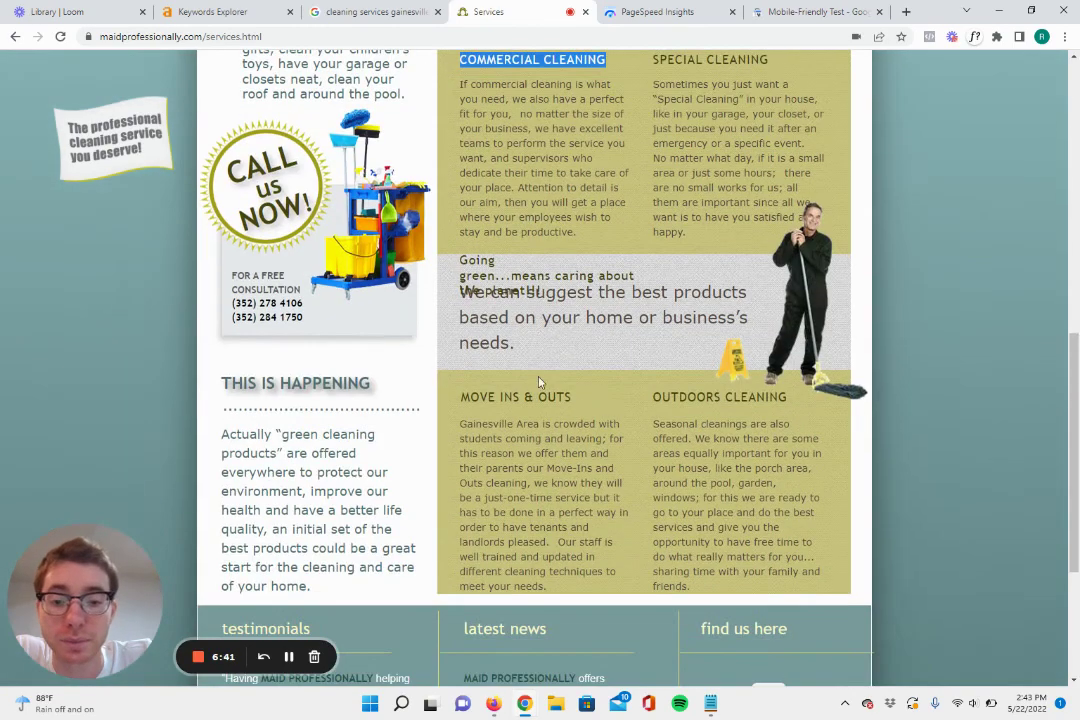
{"action": "scroll", "coordinate": [613, 393], "scroll_direction": "down", "scroll_amount": 3}
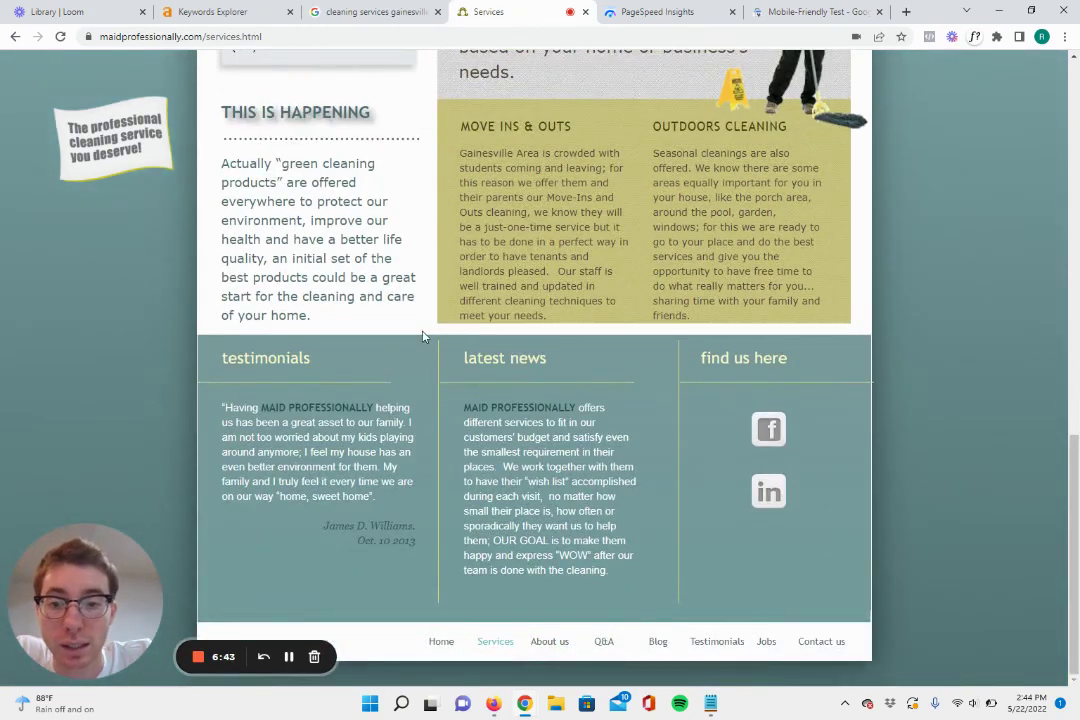
{"action": "scroll", "coordinate": [440, 330], "scroll_direction": "up", "scroll_amount": 5}
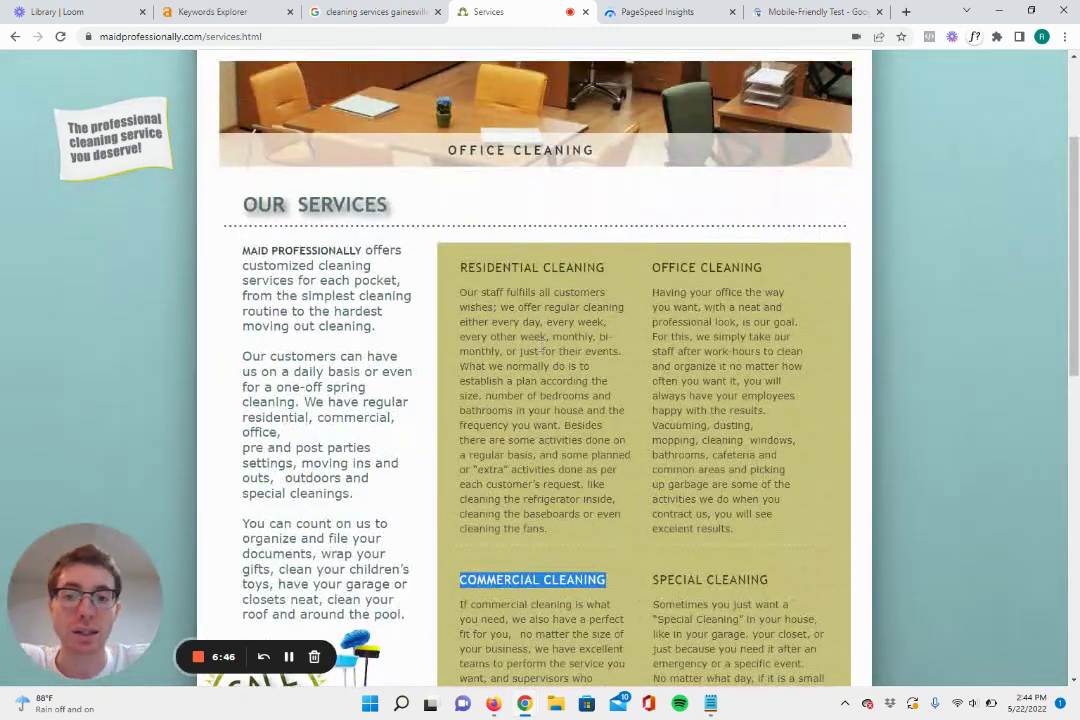
- Examine the Services page's introductory text and its Our Services heading, highlighting the heading
{"action": "left_click", "coordinate": [540, 340]}
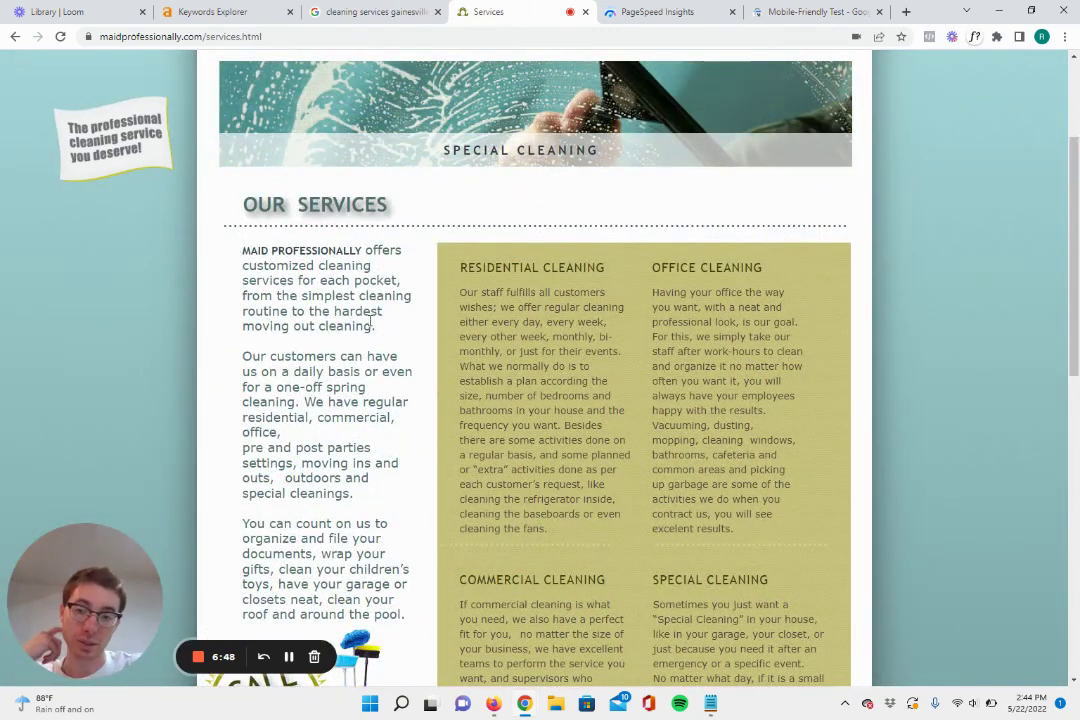
{"action": "left_click_drag", "start_coordinate": [400, 605], "coordinate": [290, 300]}
{"action": "scroll", "coordinate": [290, 300], "scroll_direction": "up", "scroll_amount": 2}
{"action": "left_click_drag", "start_coordinate": [425, 410], "coordinate": [242, 412]}
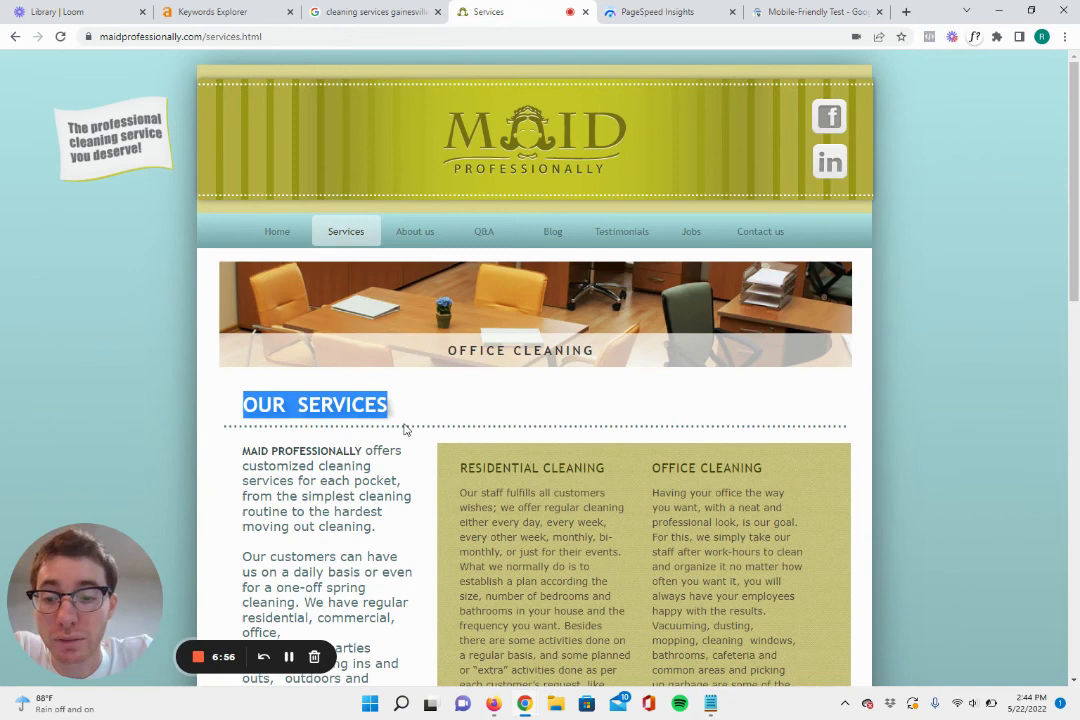
{"action": "left_click", "coordinate": [261, 399]}
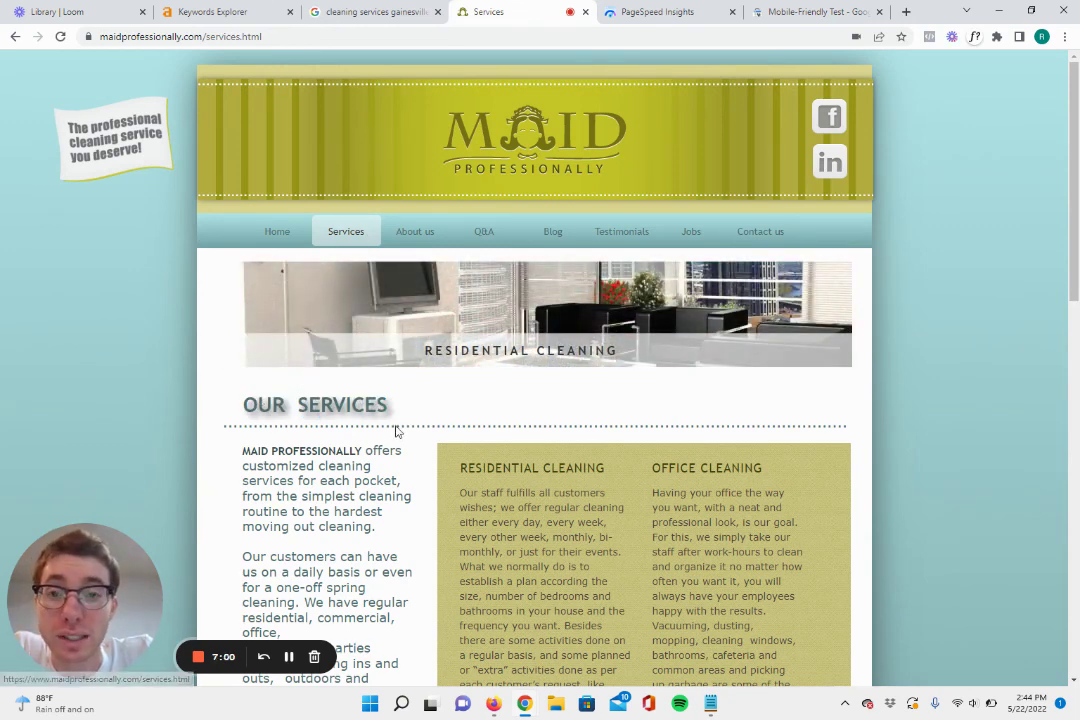
{"action": "left_click_drag", "start_coordinate": [396, 408], "coordinate": [243, 405]}
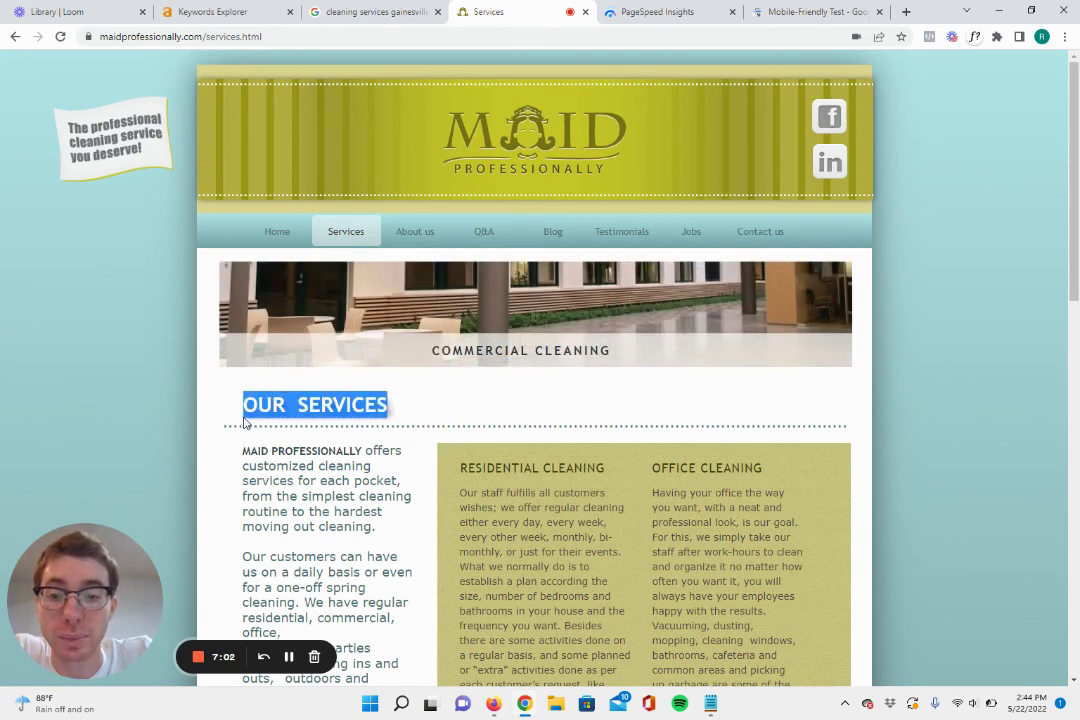
- Look over the individual service descriptions again, from Residential Cleaning down to Move Ins & Outs and Outdoors Cleaning
{"action": "scroll", "coordinate": [372, 375], "scroll_direction": "down", "scroll_amount": 2}
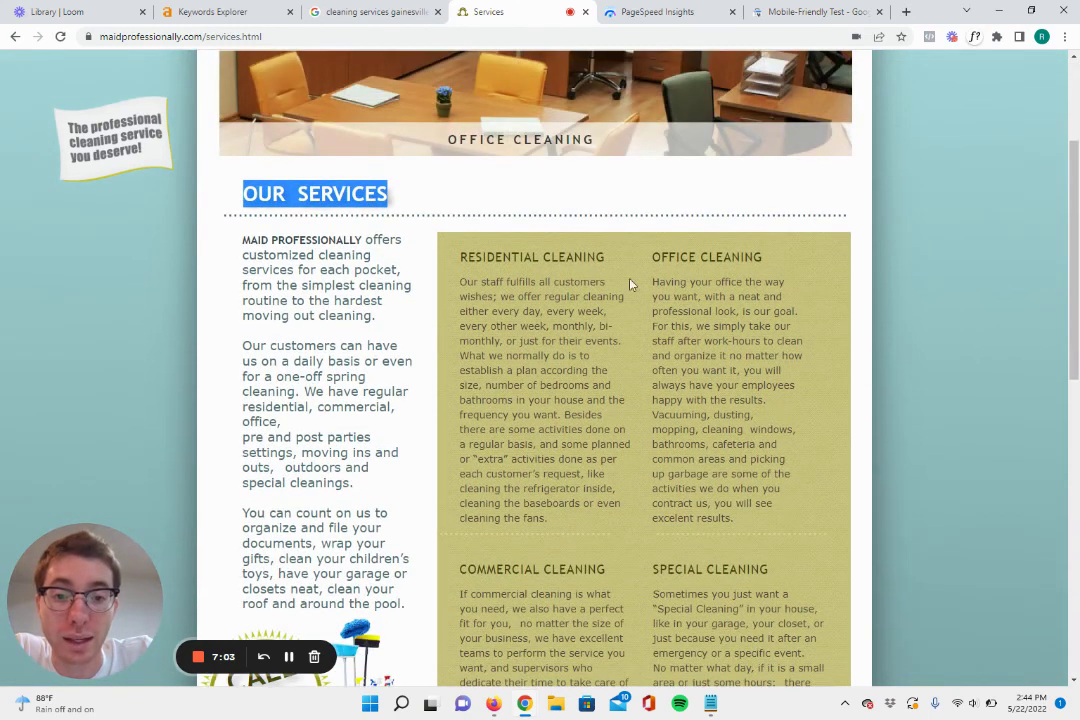
{"action": "mouse_move", "coordinate": [535, 341]}
{"action": "left_mouse_down"}
{"action": "mouse_move", "coordinate": [735, 518]}
{"action": "mouse_move", "coordinate": [540, 341]}
{"action": "left_mouse_up"}
{"action": "scroll", "coordinate": [557, 315], "scroll_direction": "down", "scroll_amount": 5}
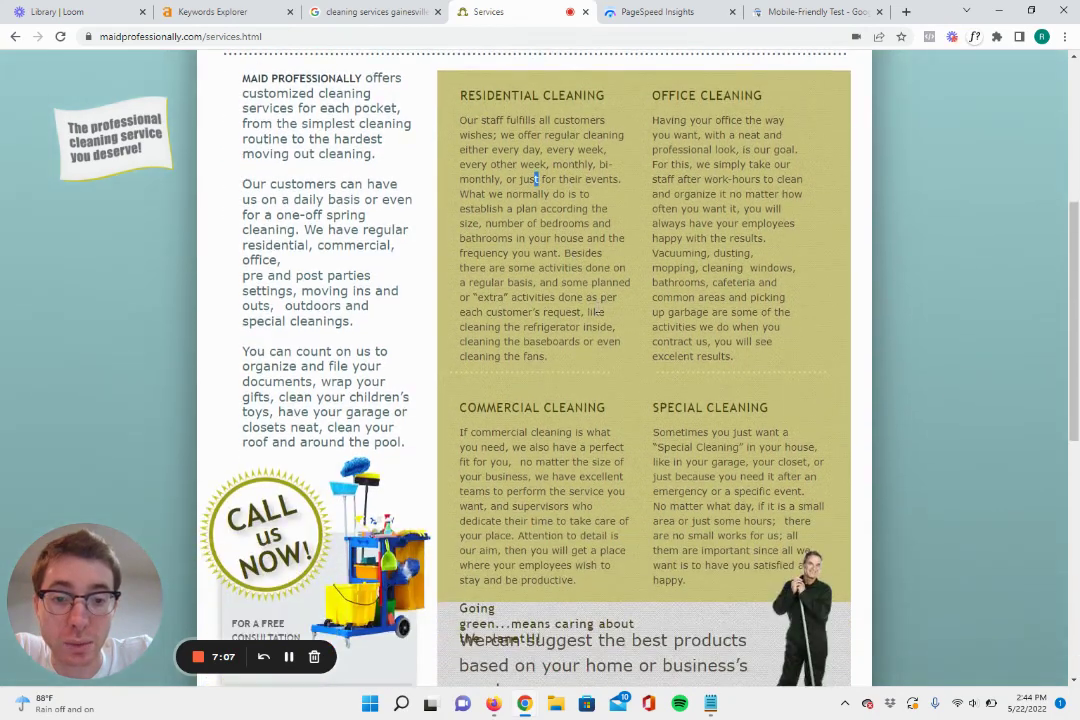
{"action": "scroll", "coordinate": [726, 390], "scroll_direction": "down", "scroll_amount": 3}
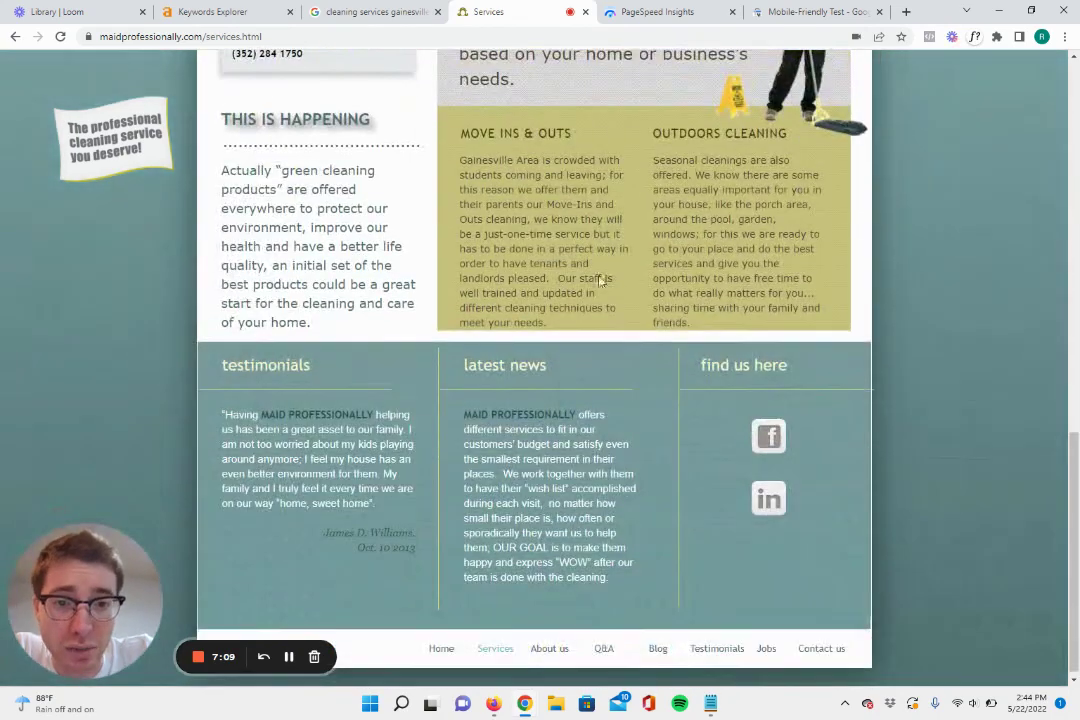
{"action": "scroll", "coordinate": [365, 362], "scroll_direction": "up", "scroll_amount": 10}
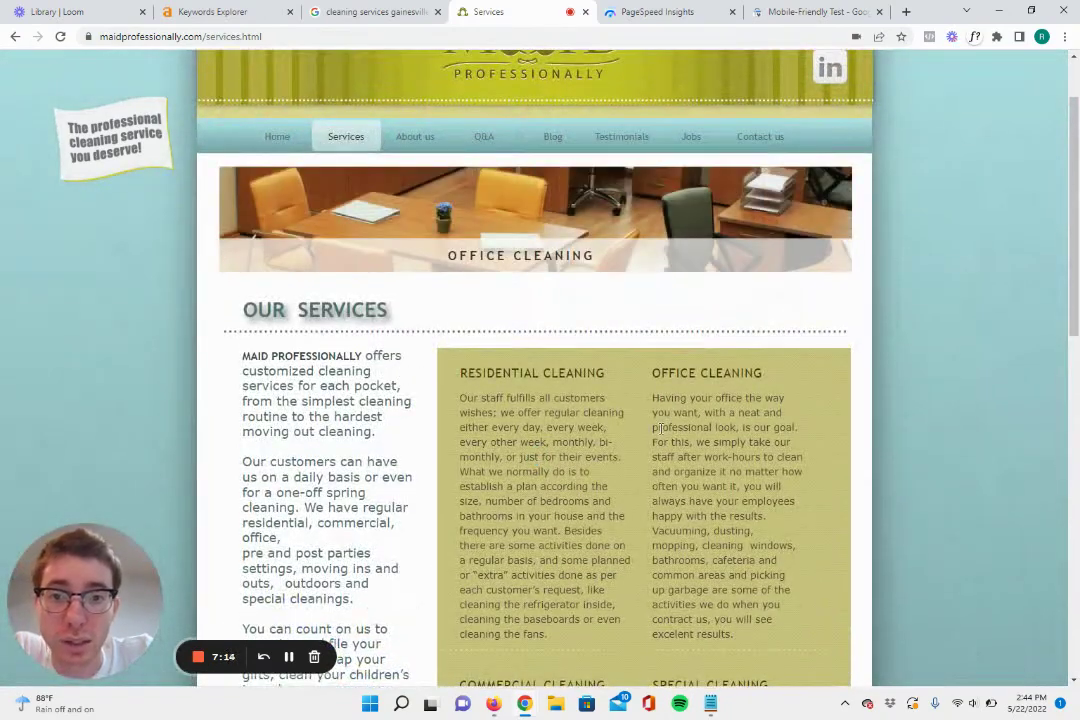
- Open the site's Blog page and examine what content it offers
{"action": "scroll", "coordinate": [660, 427], "scroll_direction": "up", "scroll_amount": 2}
{"action": "left_click", "coordinate": [549, 232]}
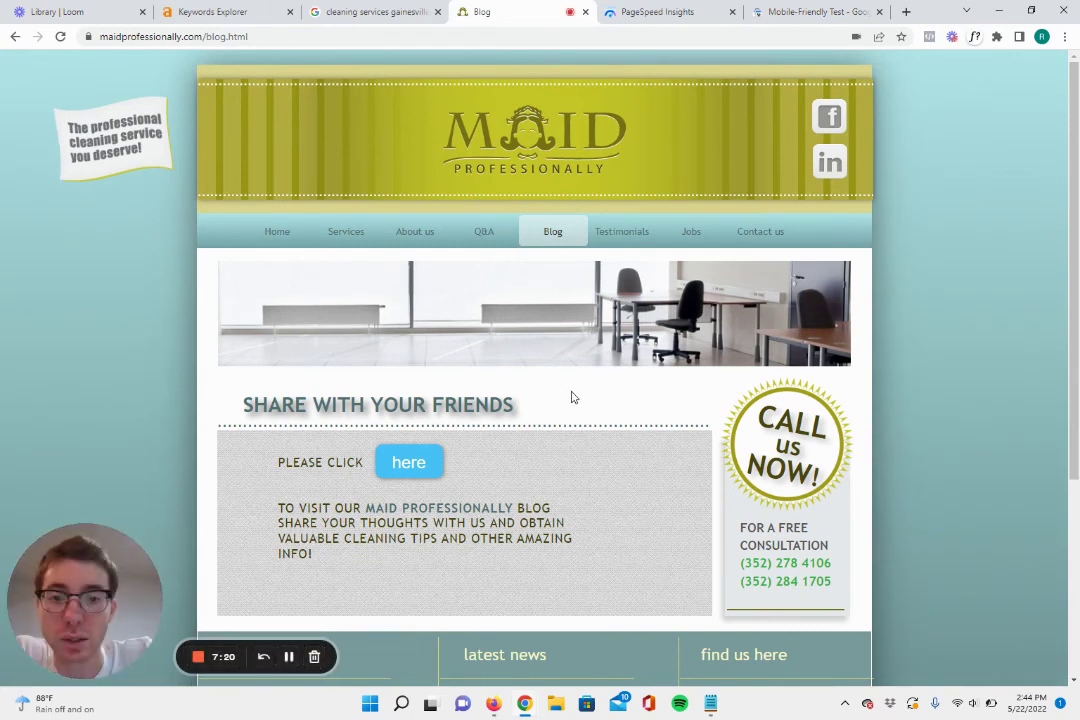
{"action": "scroll", "coordinate": [607, 404], "scroll_direction": "down", "scroll_amount": 3}
{"action": "scroll", "coordinate": [644, 399], "scroll_direction": "up", "scroll_amount": 3}
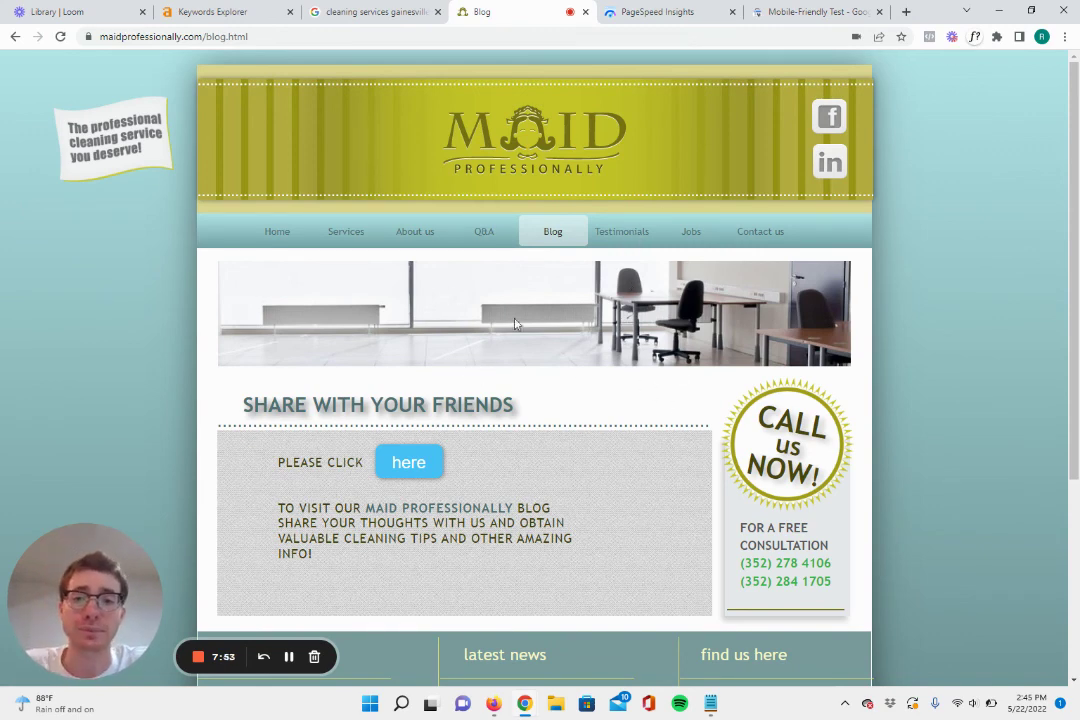
- Switch to the blank Notepad document, move its window aside, and title it "SEO Checklist for Cleaning Business"
{"action": "left_click", "coordinate": [711, 712]}
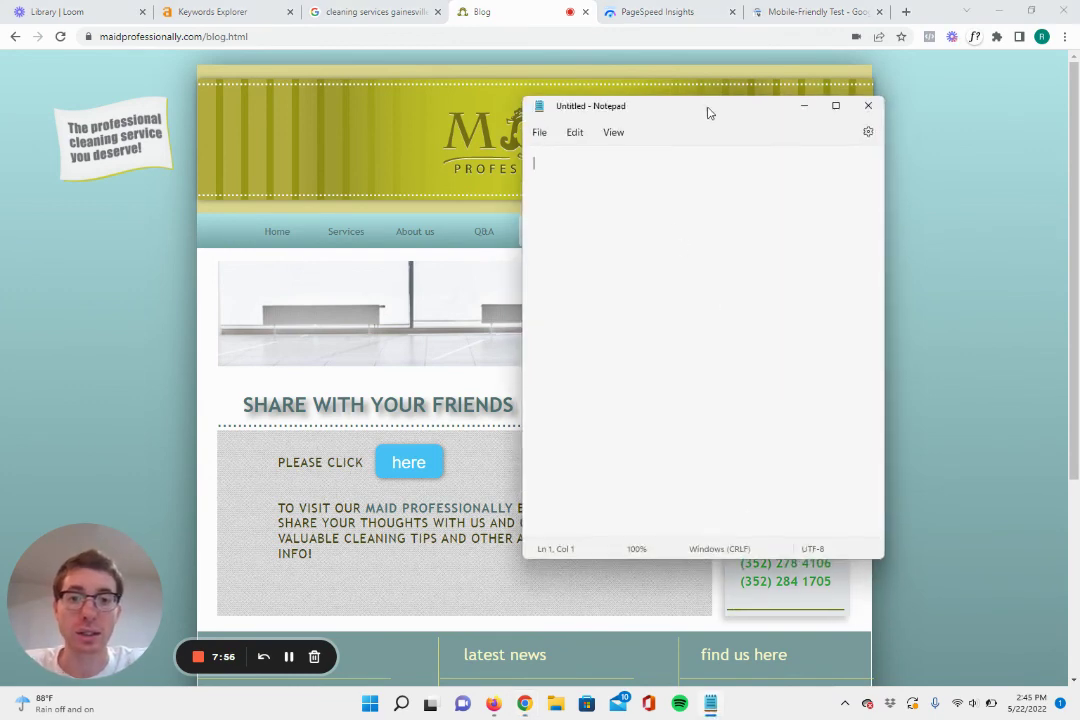
{"action": "left_click_drag", "start_coordinate": [706, 111], "coordinate": [792, 126]}
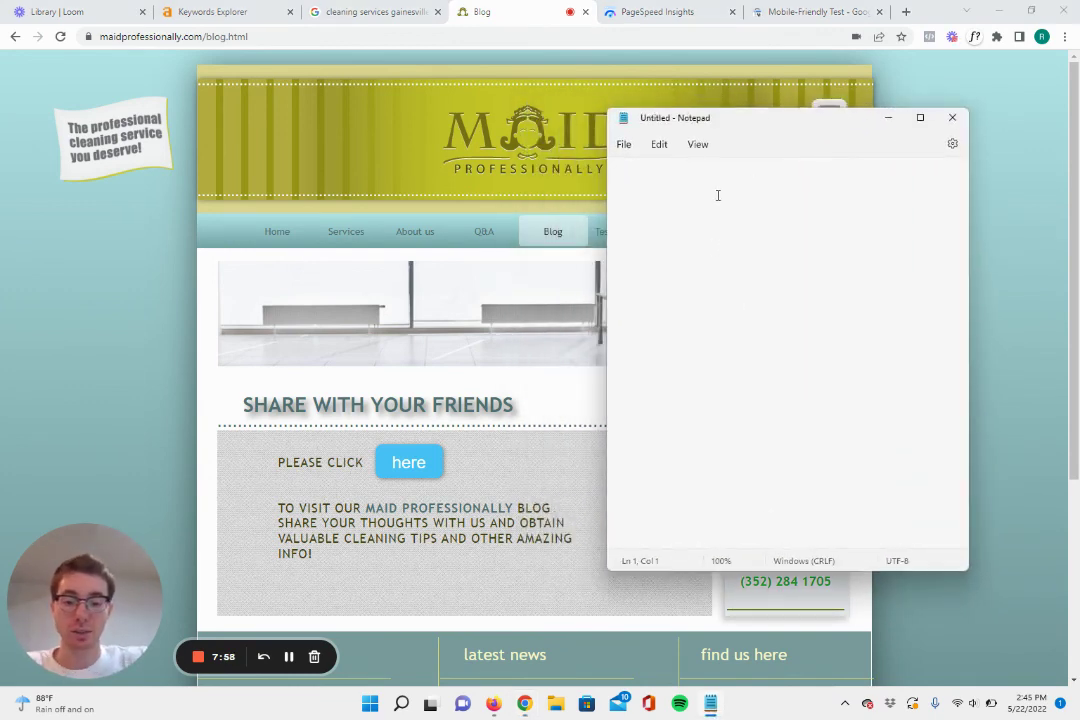
{"action": "type", "text": "SEO Check"}
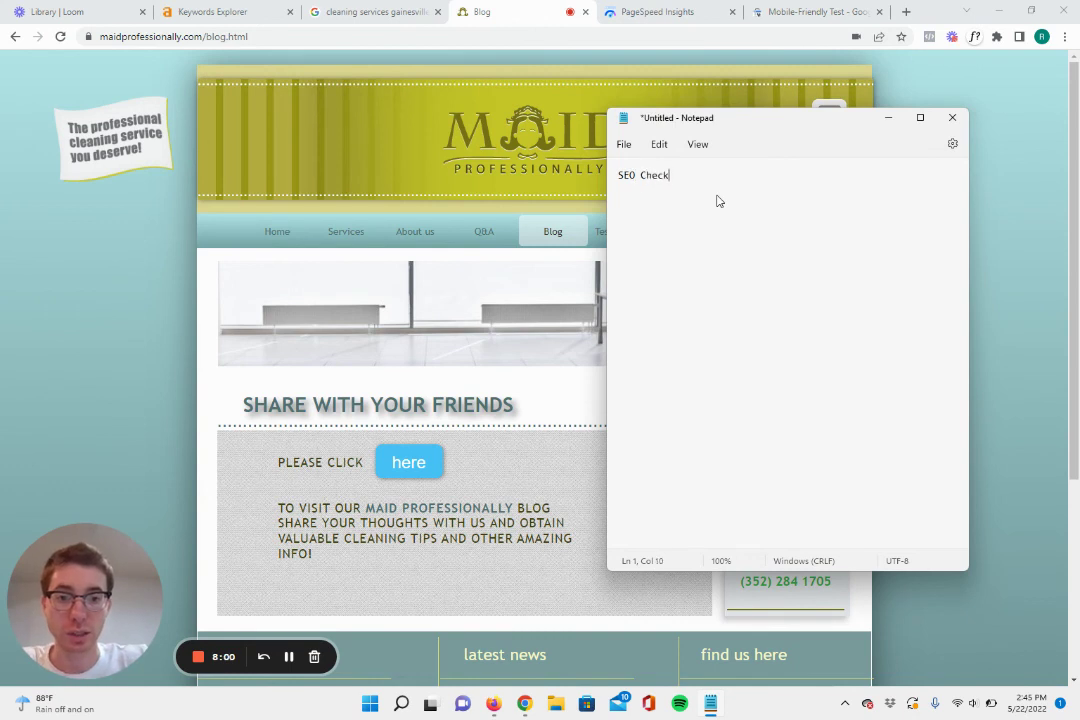
{"action": "type", "text": "list for Cl"}
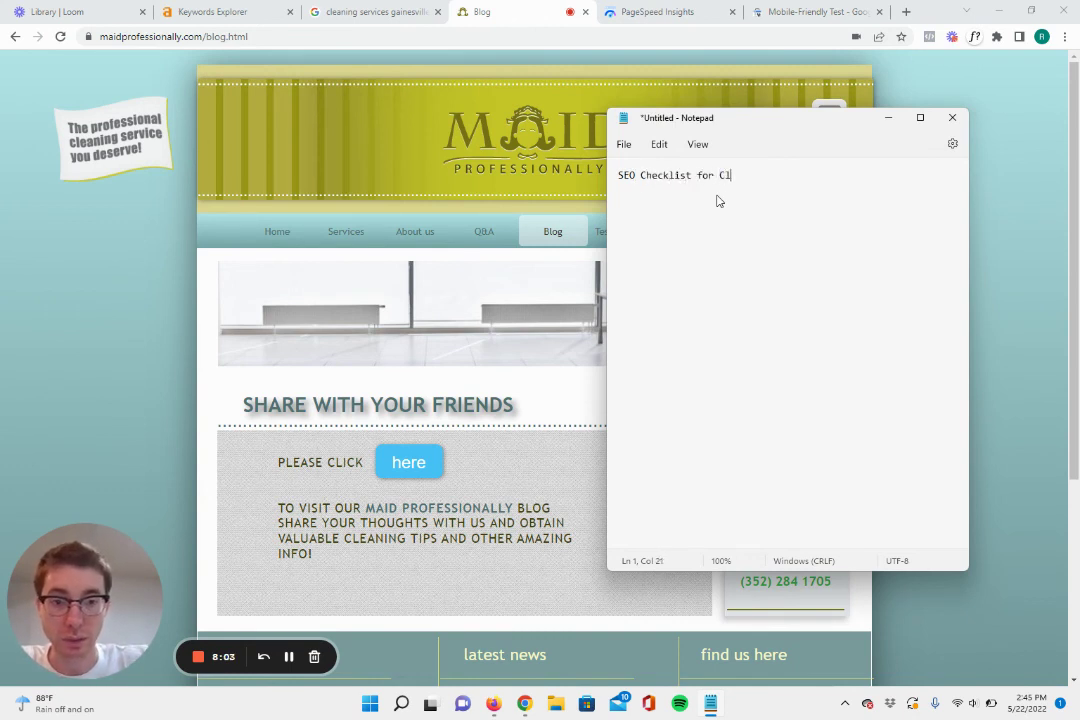
{"action": "type", "text": "eaning Business"}
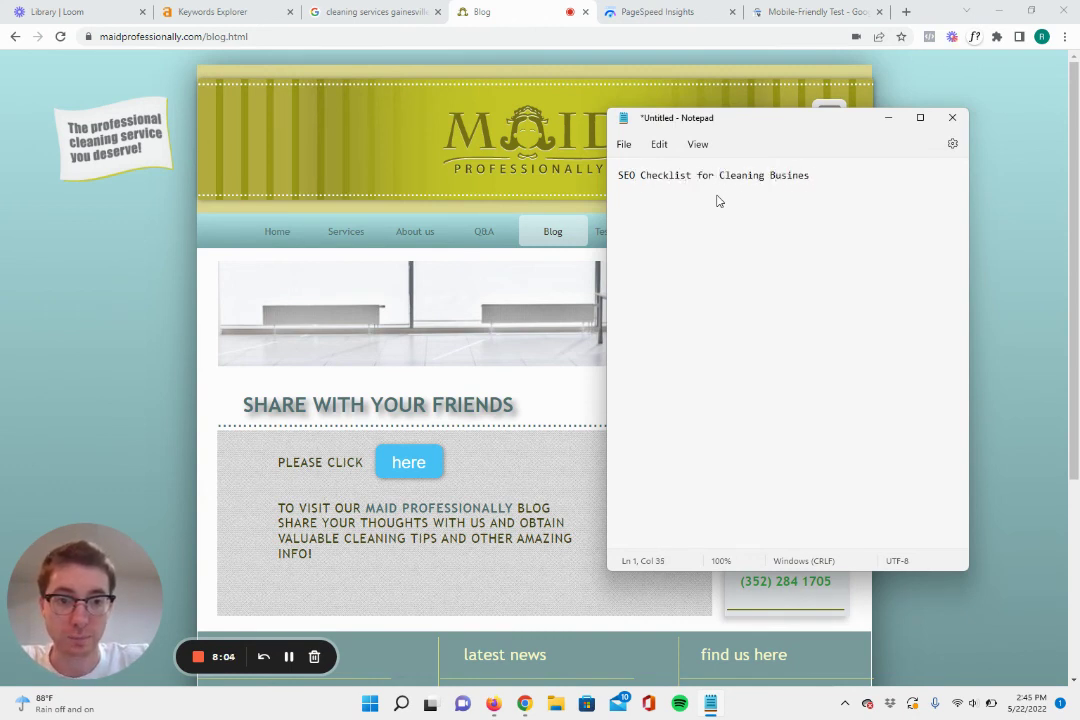
{"action": "key", "text": "Return"}
- Write the first checklist item below the title as "1) Make site mobile friendly"
{"action": "type", "text": "1)"}
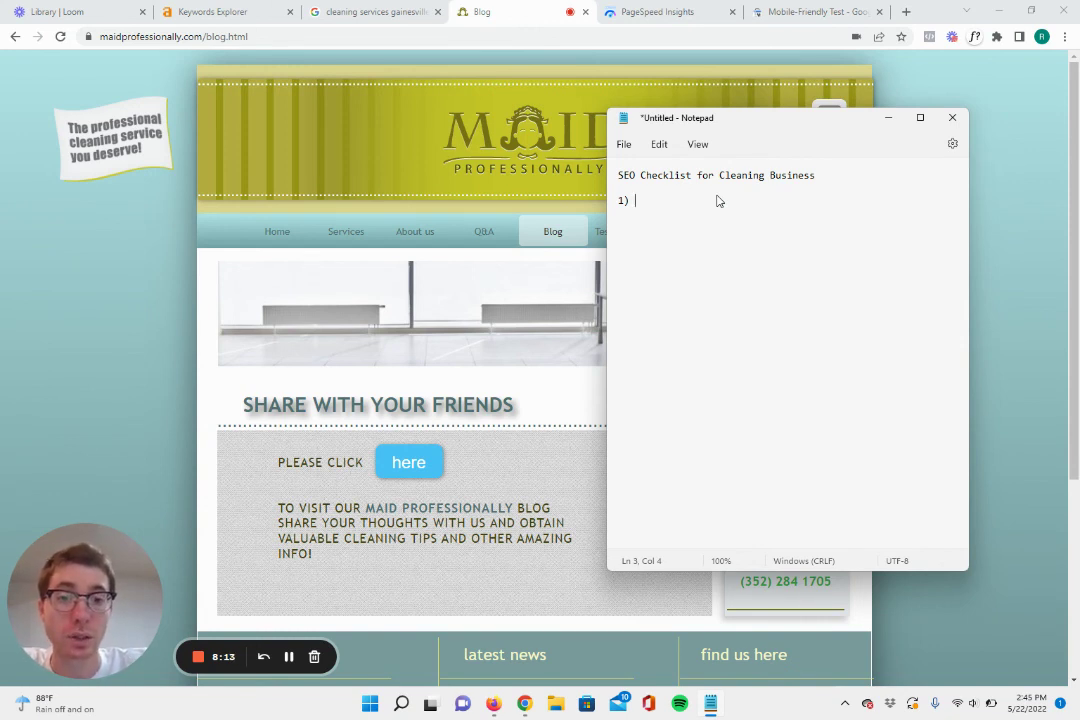
{"action": "type", "text": "FM"}
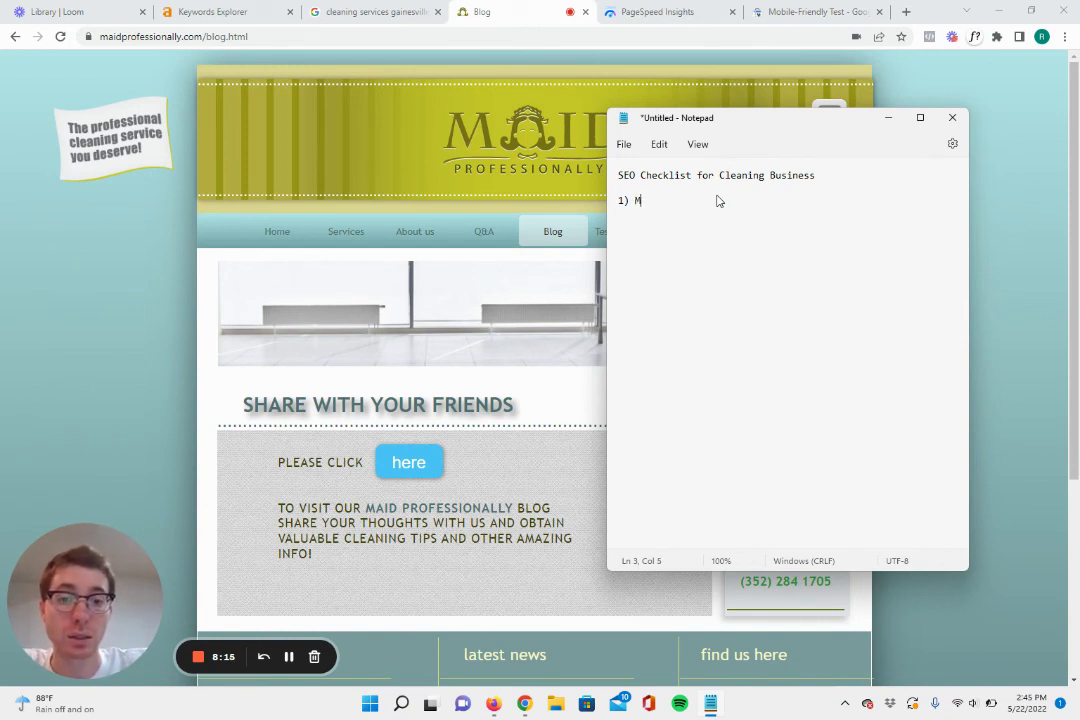
{"action": "type", "text": "ake site m"}
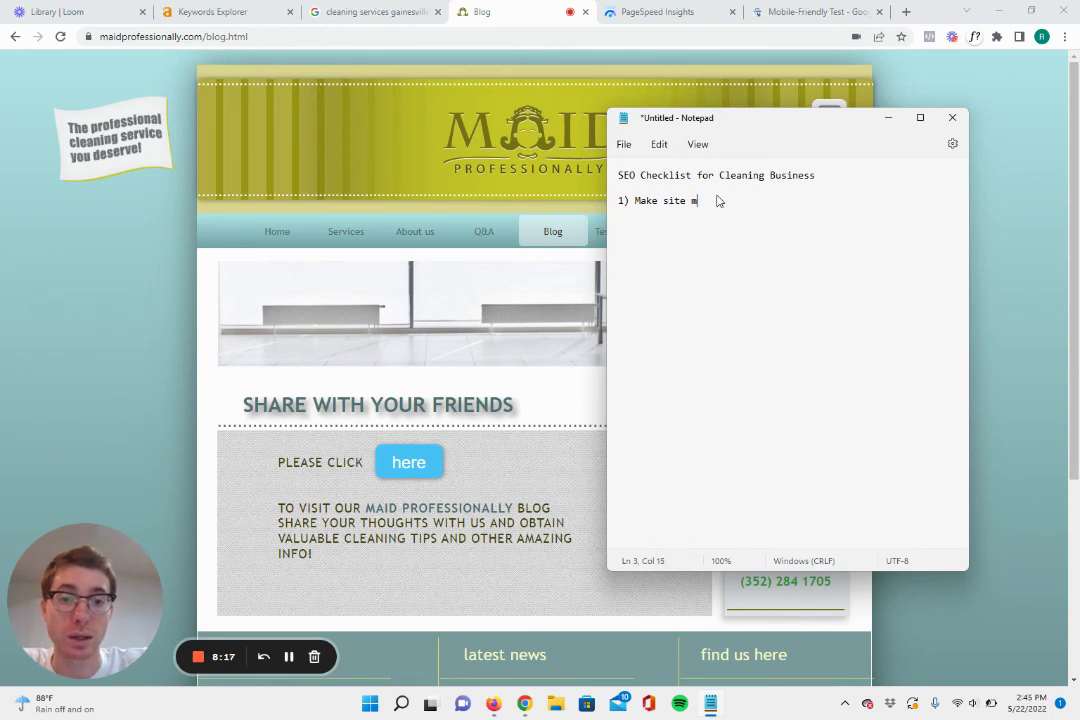
{"action": "type", "text": "obily freindl"}
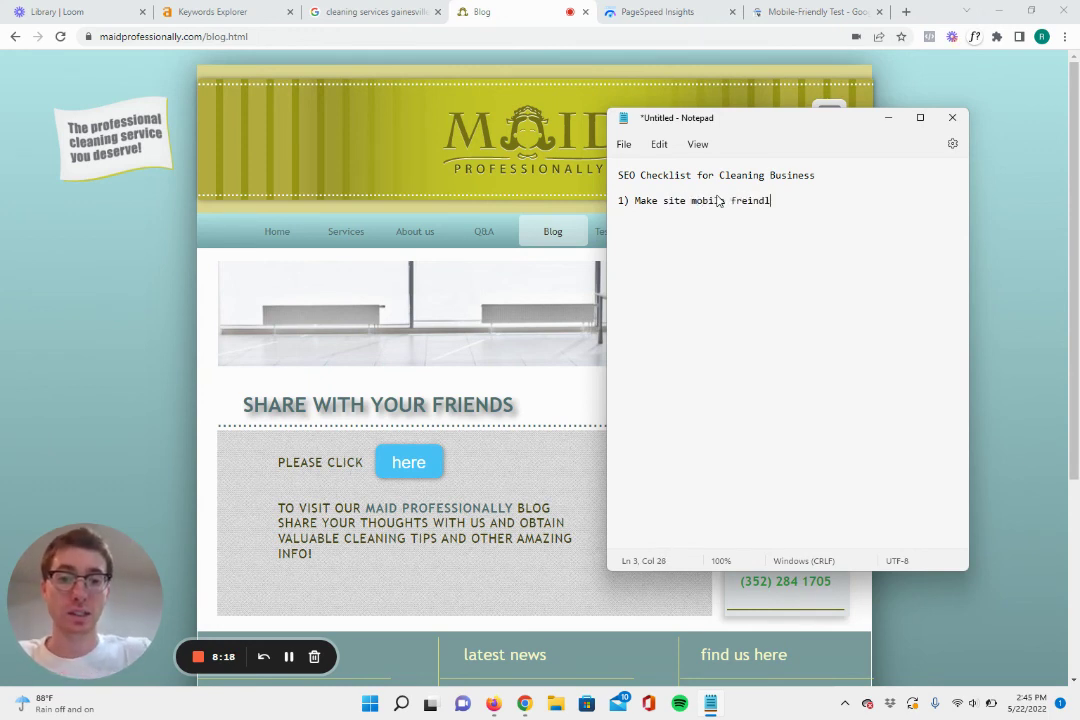
{"action": "key", "text": "BackSpace"}
{"action": "key", "text": "BackSpace"}
{"action": "key", "text": "BackSpace"}
{"action": "key", "text": "BackSpace"}
{"action": "key", "text": "BackSpace"}
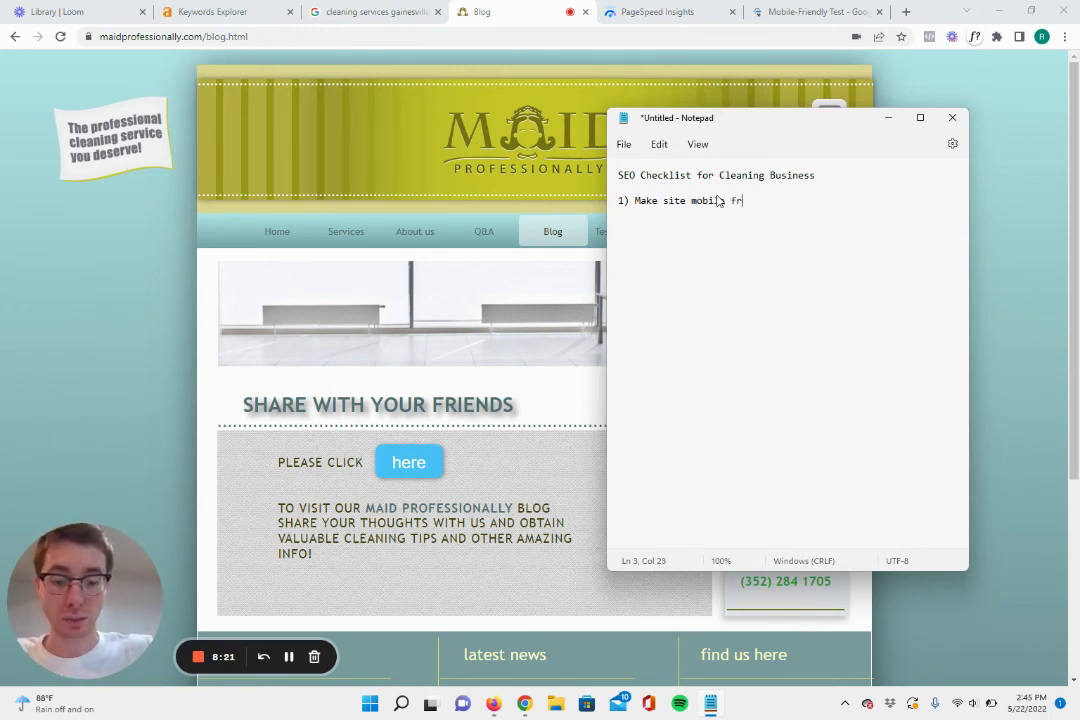
{"action": "type", "text": "iendly"}
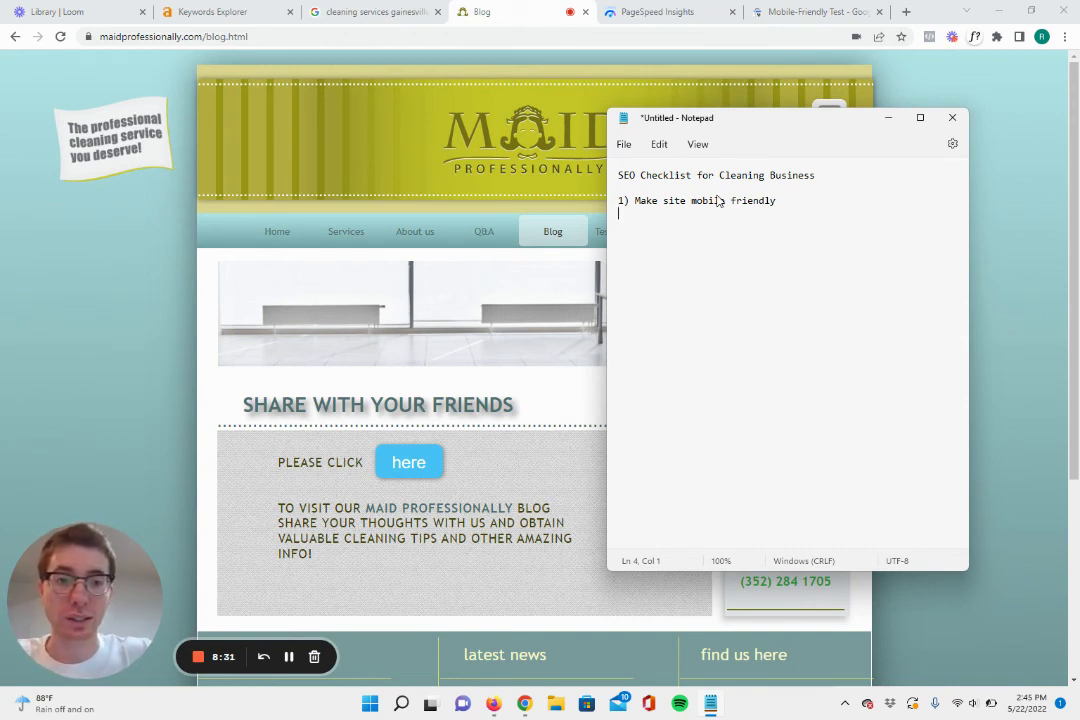
- Add the second checklist item, "2) Add keyword to front of meta title"
{"action": "type", "text": "2"}
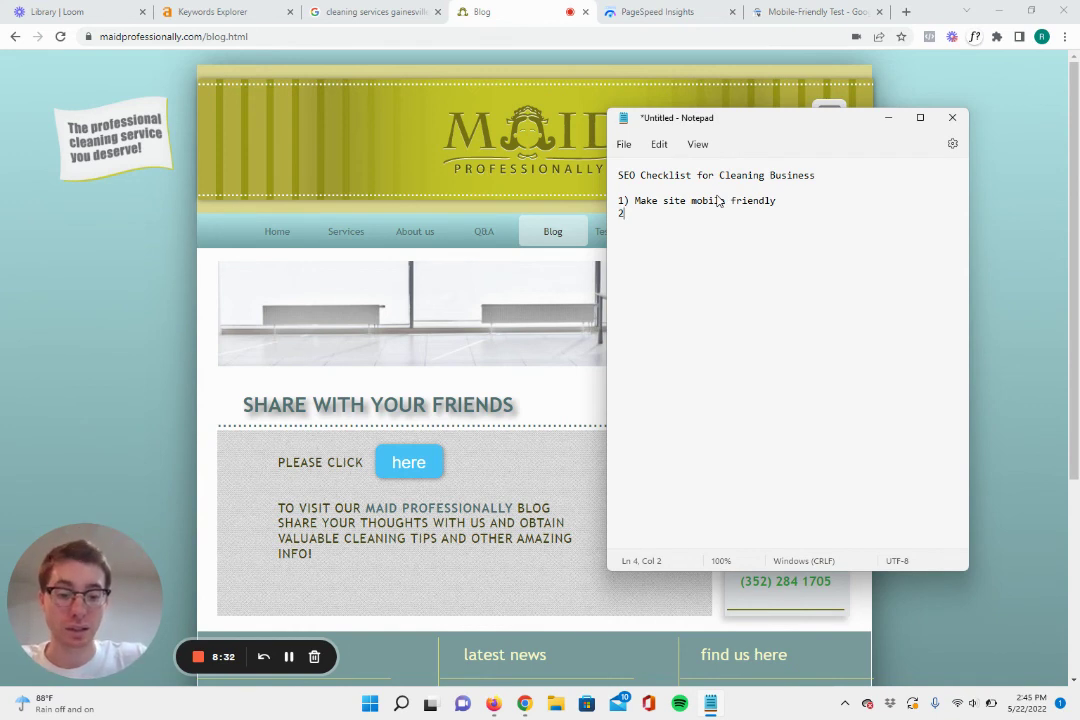
{"action": "type", "text": ")"}
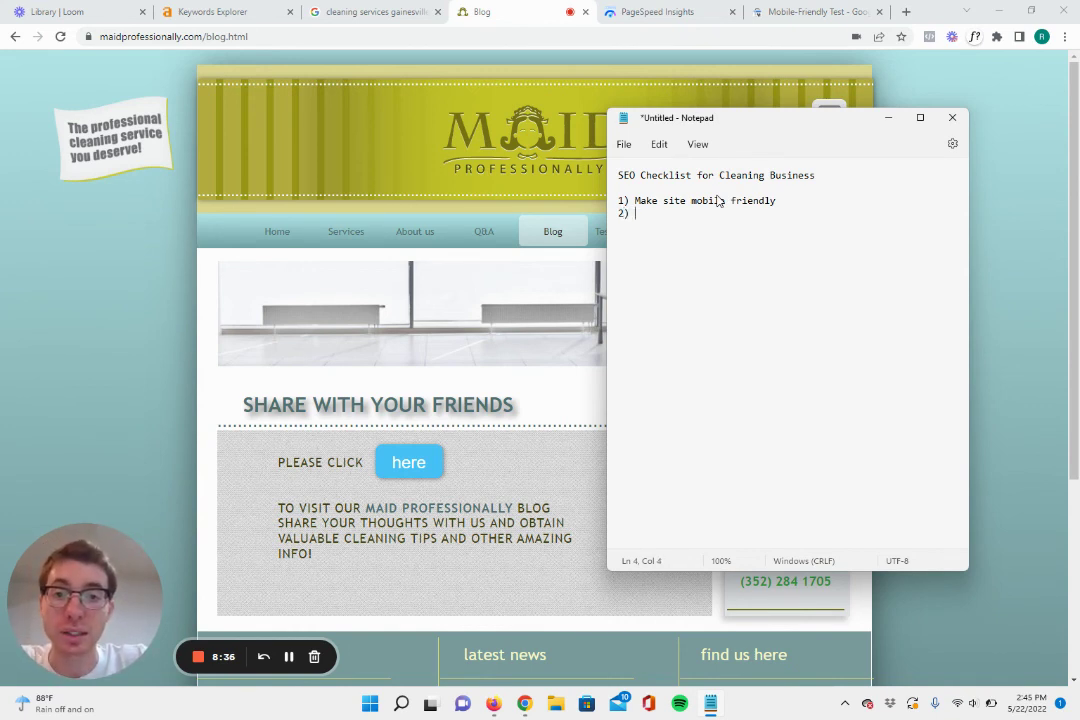
{"action": "type", "text": " Add k"}
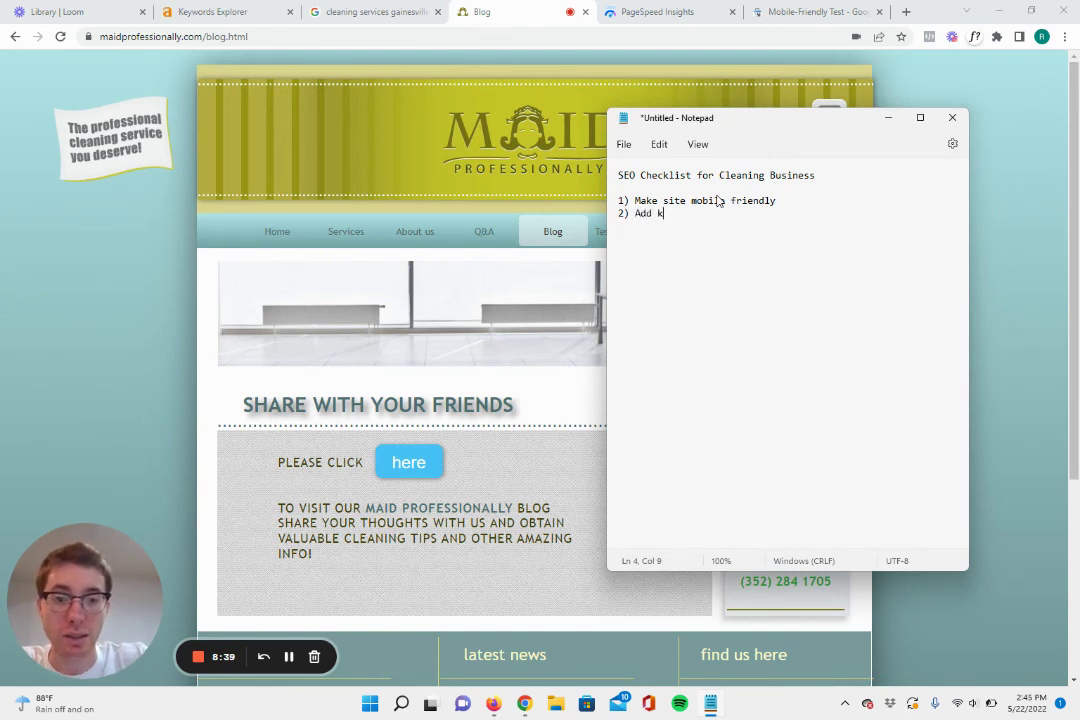
{"action": "type", "text": "eyword to"}
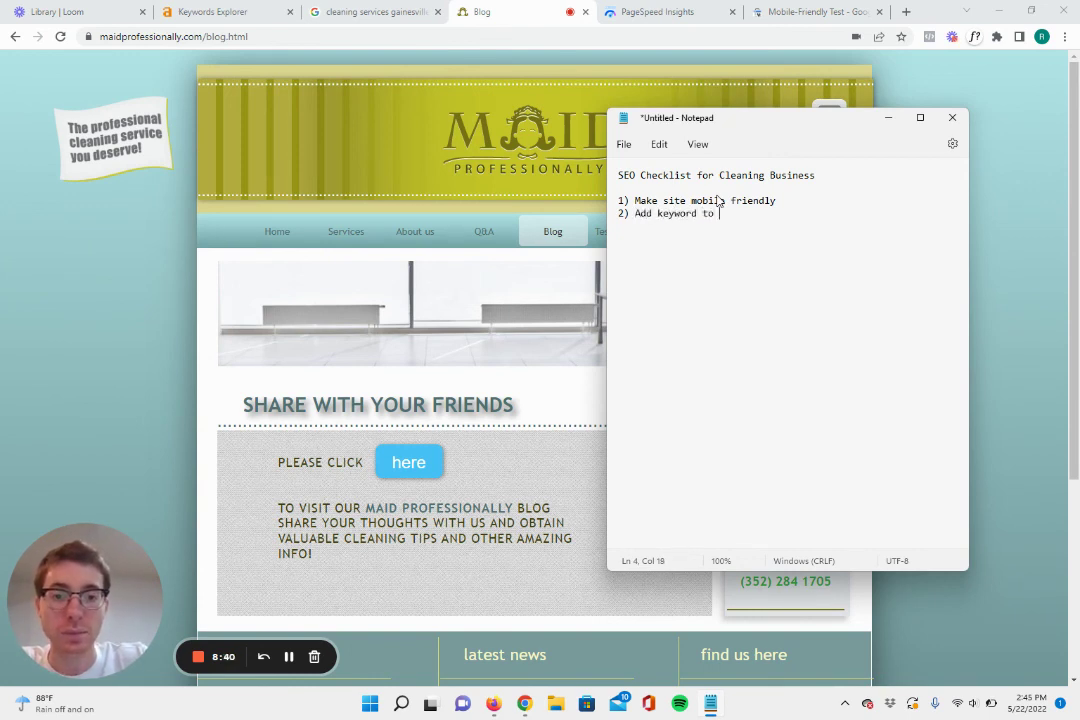
{"action": "type", "text": " front of "}
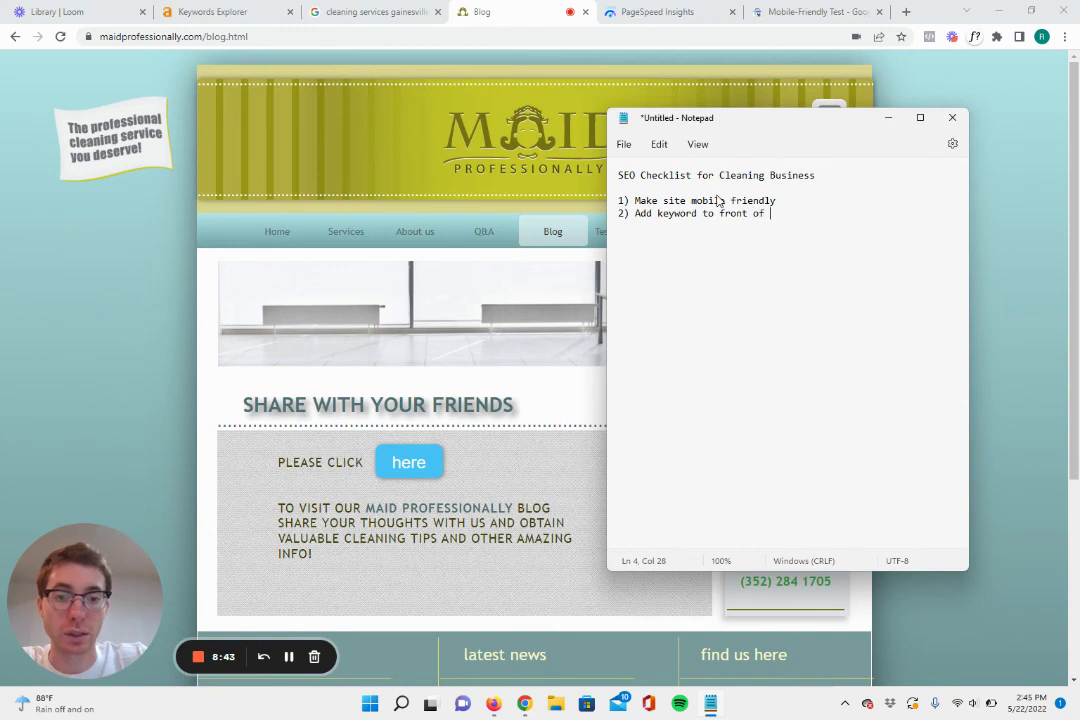
{"action": "type", "text": "meta ti"}
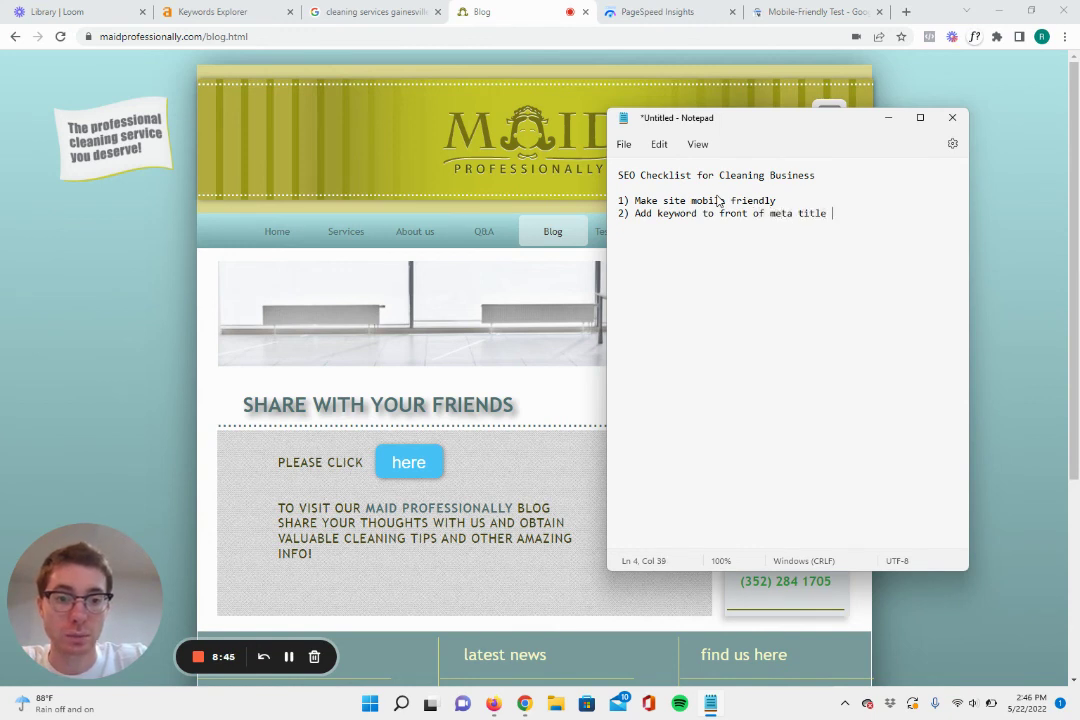
{"action": "type", "text": "tle"}
{"action": "key", "text": "Return"}
- Add the third checklist item, "3) Add keyword to H1"
{"action": "type", "text": "3"}
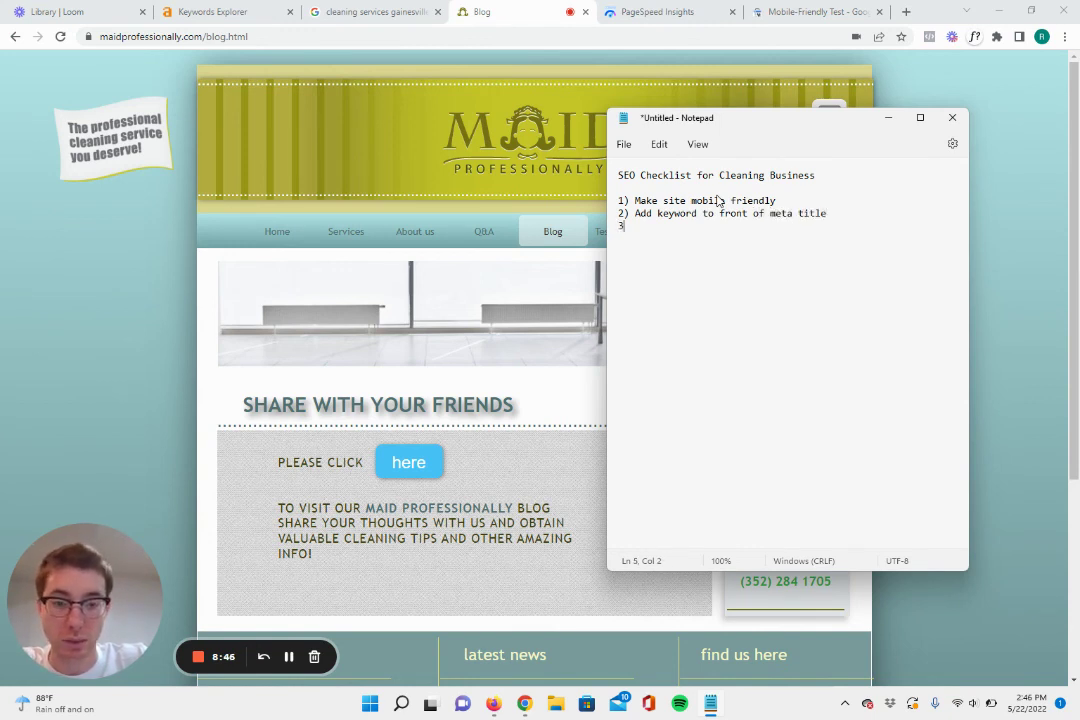
{"action": "type", "text": ") Add key"}
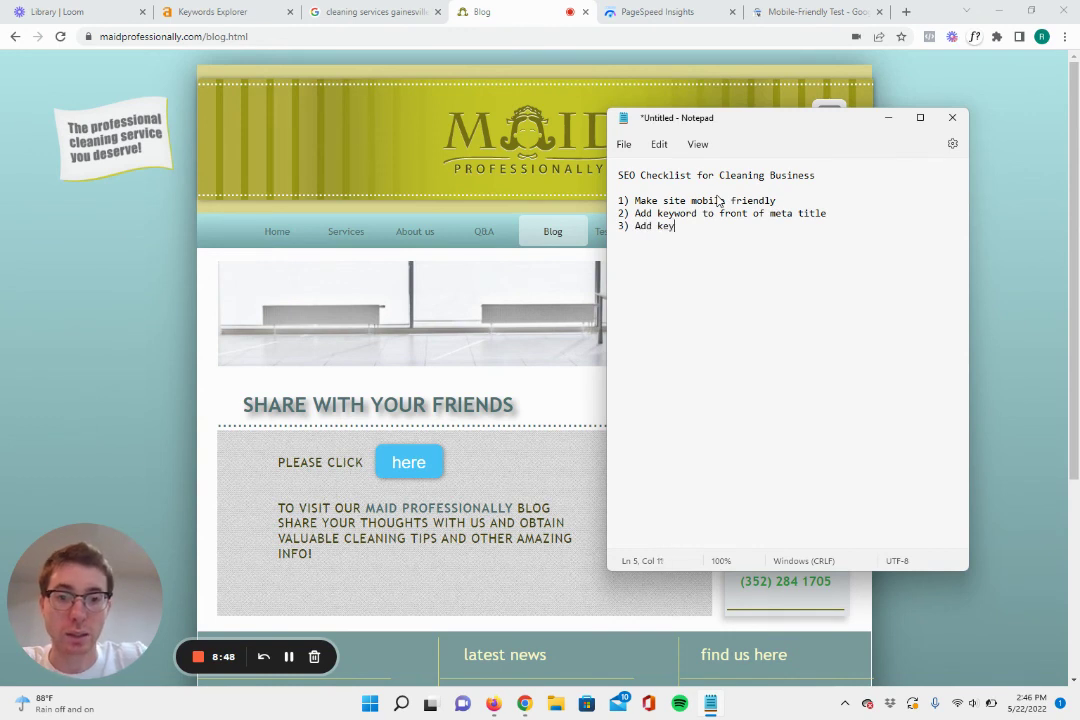
{"action": "type", "text": "word to H"}
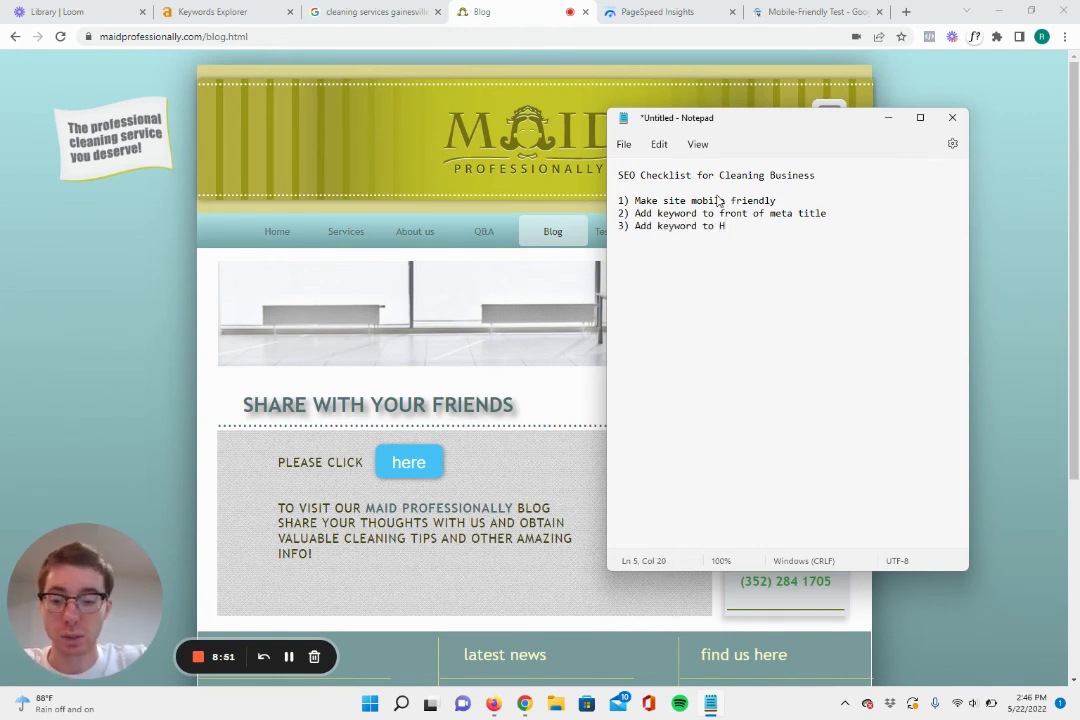
{"action": "type", "text": "1"}
{"action": "key", "text": "Return"}
- Number a fourth checklist item "4)", and switch to the browser to view the Welcome section on the site's homepage
{"action": "type", "text": "4"}
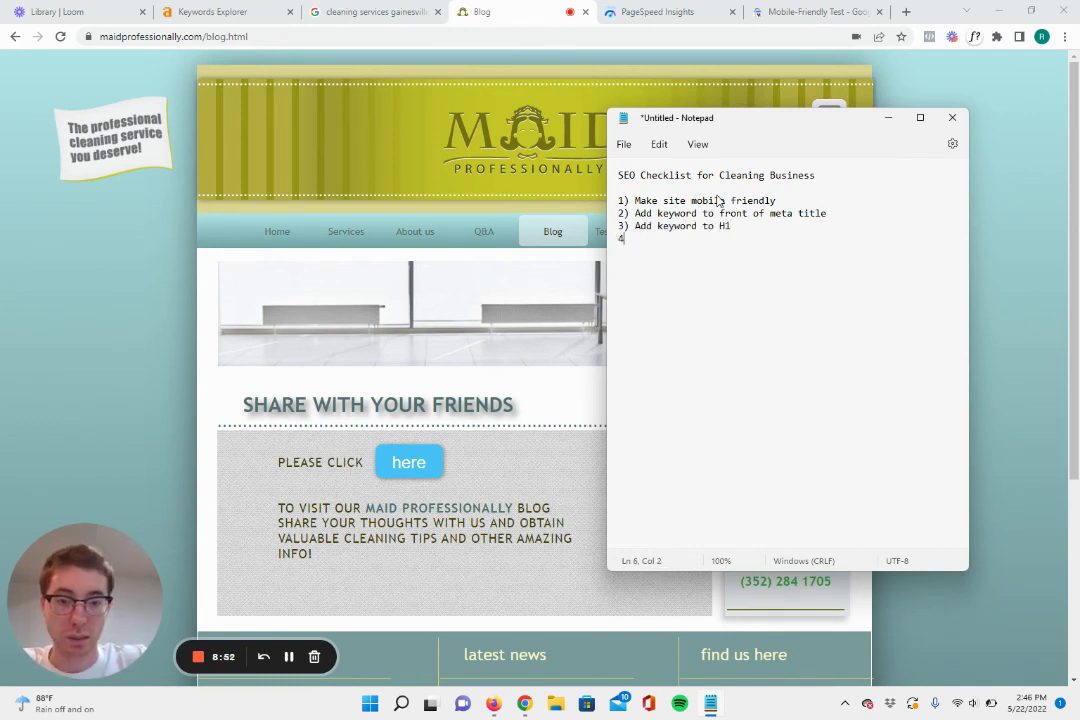
{"action": "type", "text": ")"}
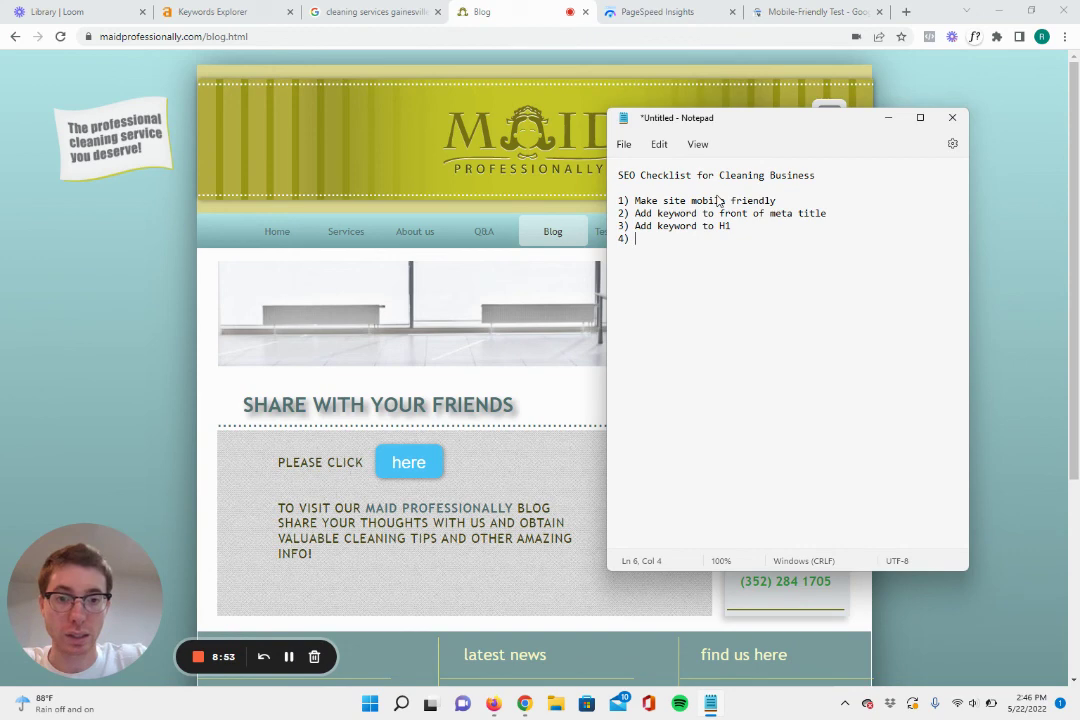
{"action": "left_click", "coordinate": [281, 234]}
{"action": "scroll", "coordinate": [630, 407], "scroll_direction": "down", "scroll_amount": 1}
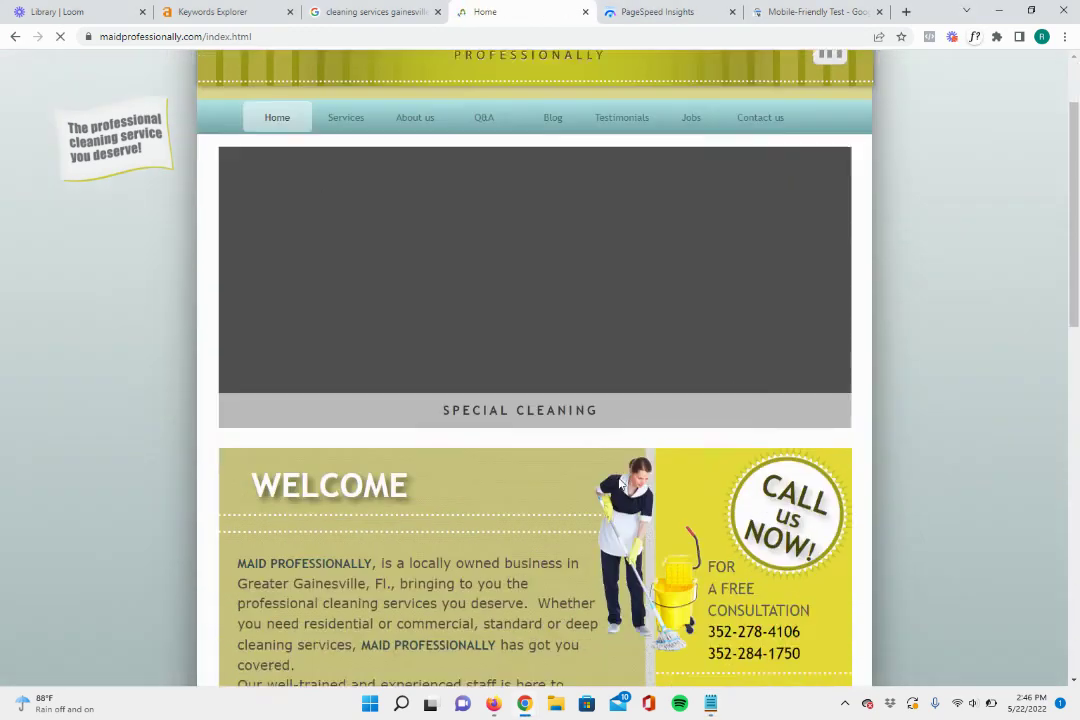
{"action": "scroll", "coordinate": [620, 483], "scroll_direction": "down", "scroll_amount": 2}
{"action": "scroll", "coordinate": [555, 443], "scroll_direction": "down", "scroll_amount": 1}
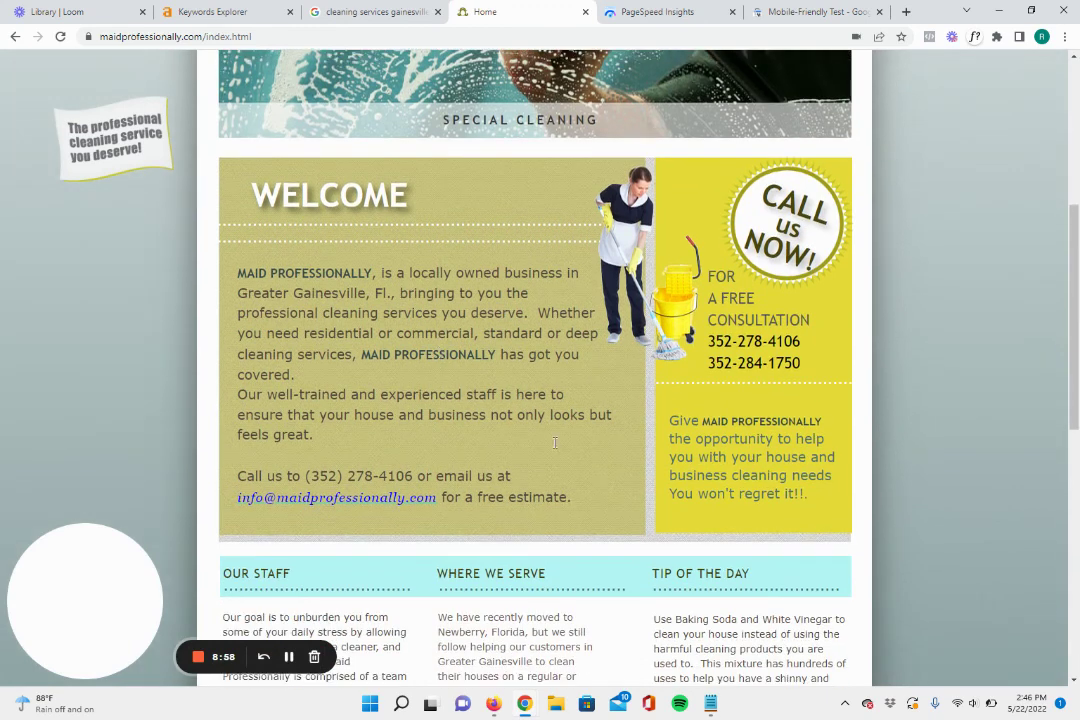
- Return to Notepad and complete item 4 as "Add keyword to subtext in "Welcome" section"
{"action": "left_click", "coordinate": [710, 703]}
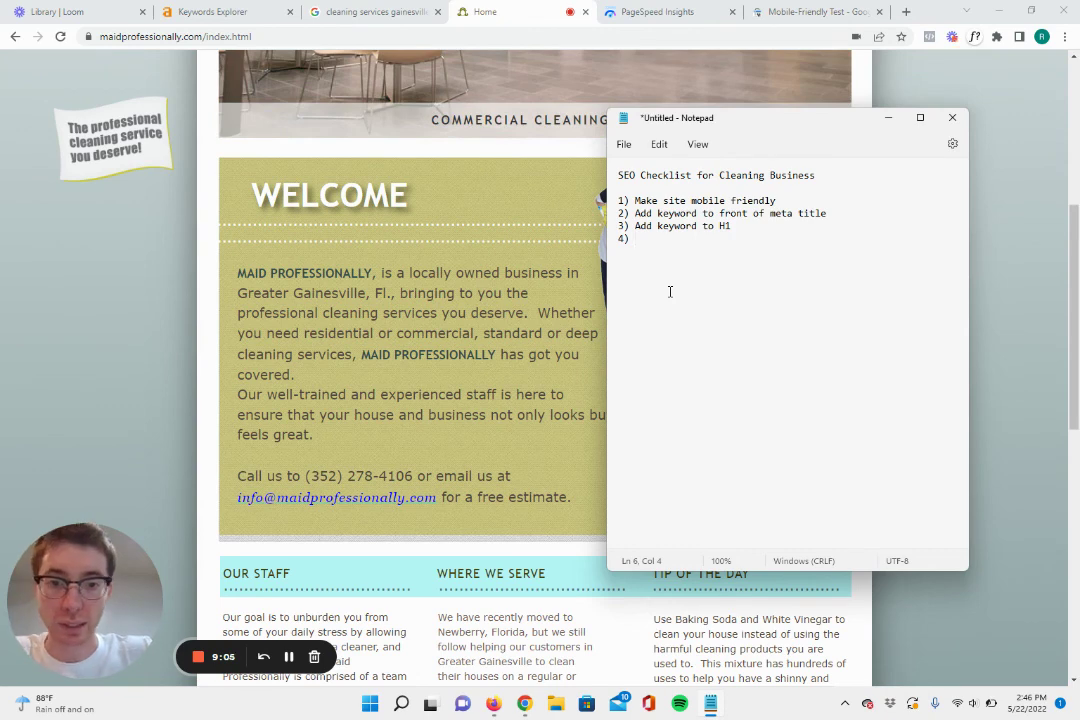
{"action": "type", "text": "Add ke"}
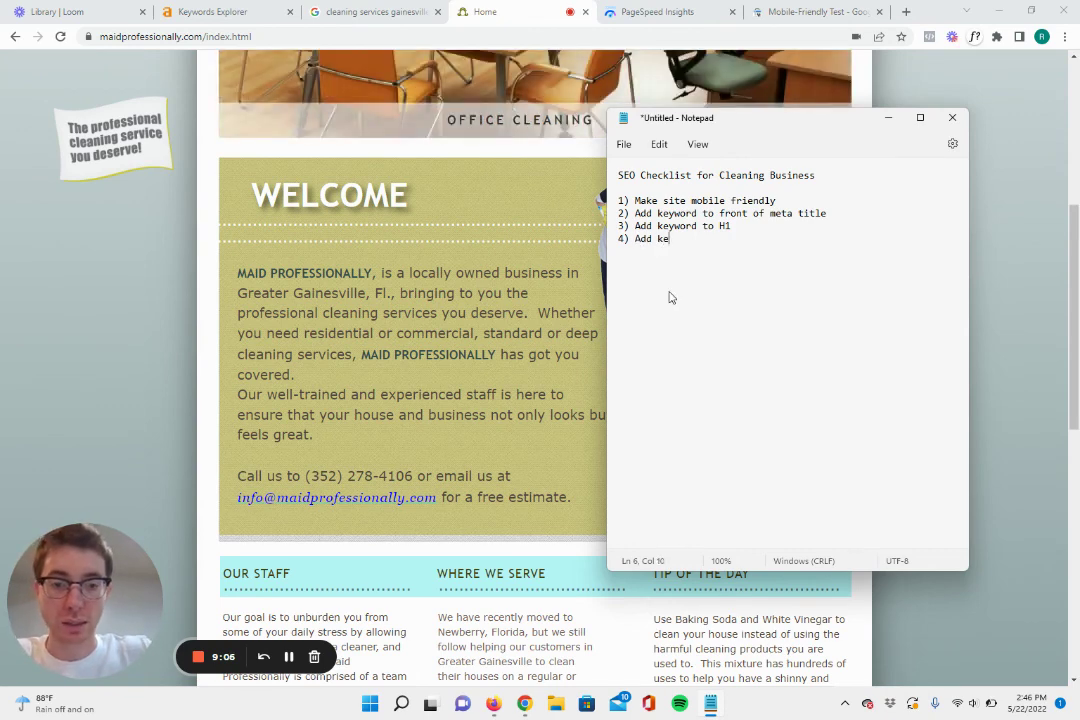
{"action": "type", "text": "yword to su"}
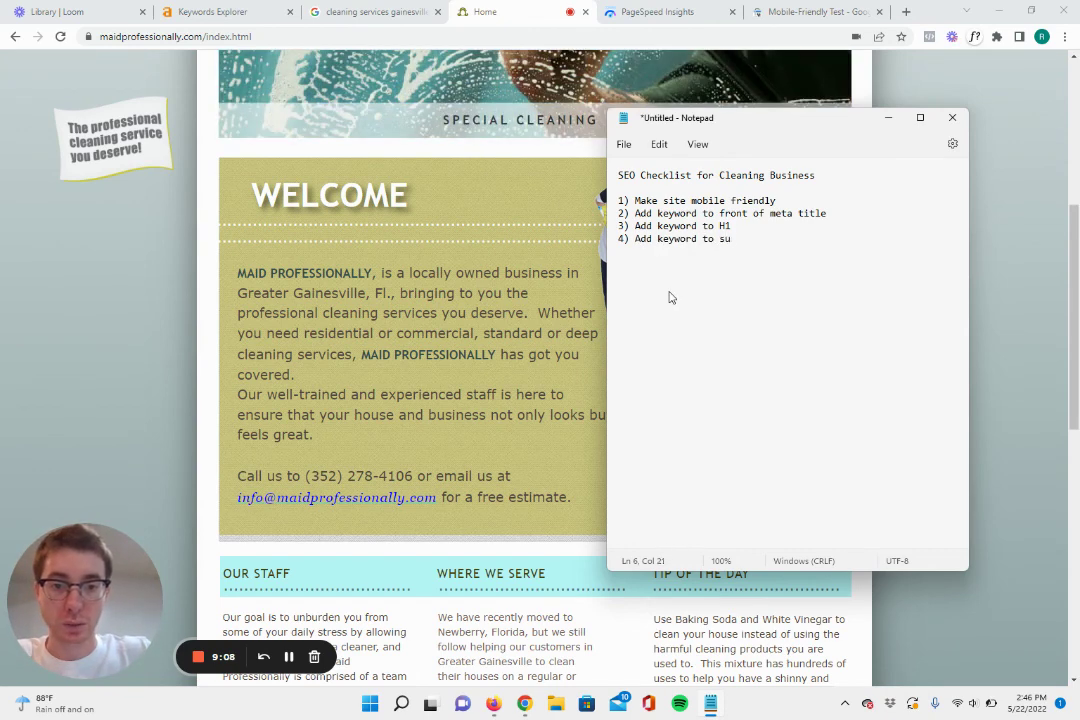
{"action": "type", "text": "btext in first"}
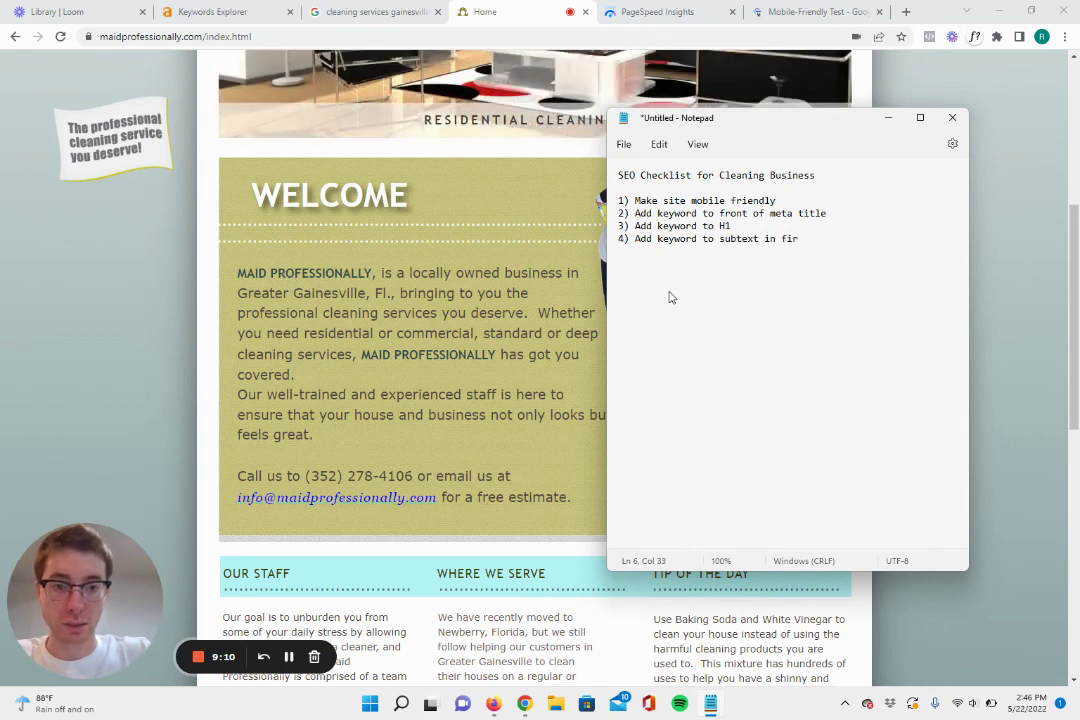
{"action": "key", "text": "BackSpace"}
{"action": "key", "text": "BackSpace"}
{"action": "key", "text": "BackSpace"}
{"action": "key", "text": "BackSpace"}
{"action": "key", "text": "BackSpace"}
{"action": "key", "text": "BackSpace"}
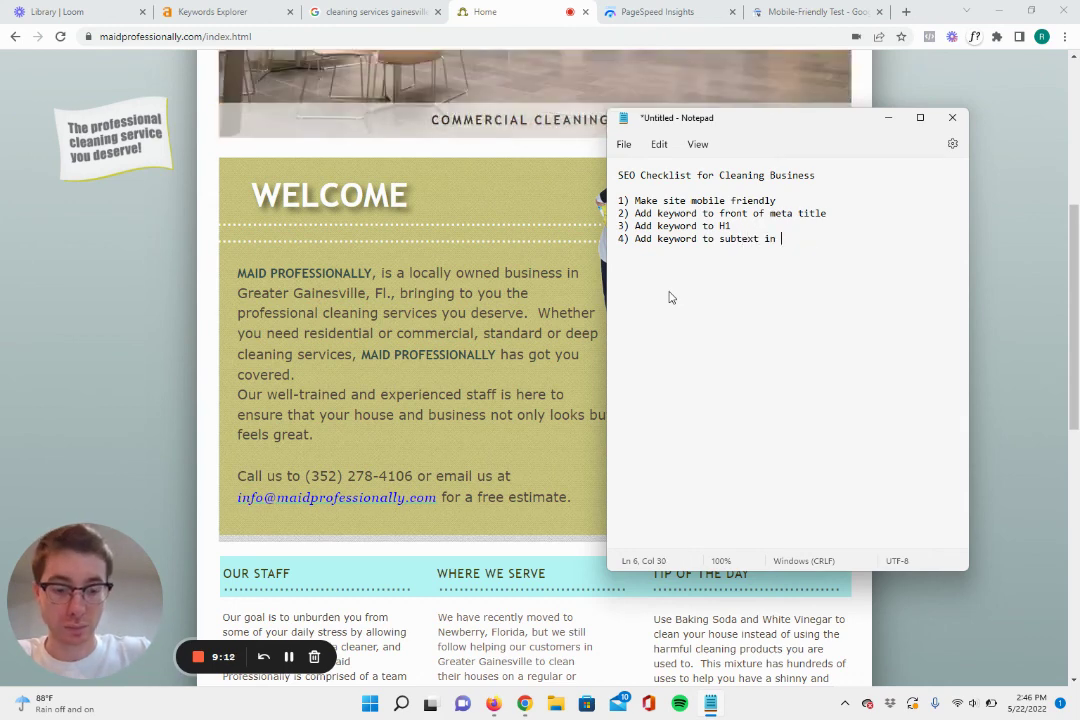
{"action": "type", "text": "\"Wle"}
{"action": "key", "text": "BackSpace"}
{"action": "key", "text": "BackSpace"}
{"action": "type", "text": "e"}
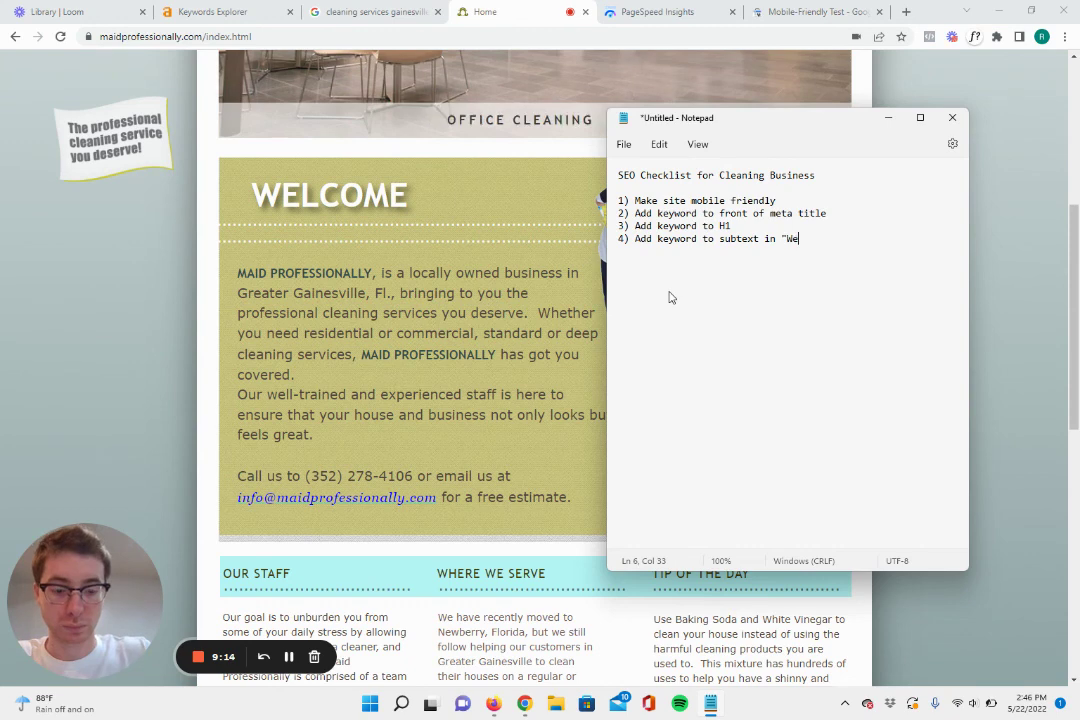
{"action": "type", "text": "lcome\" section "}
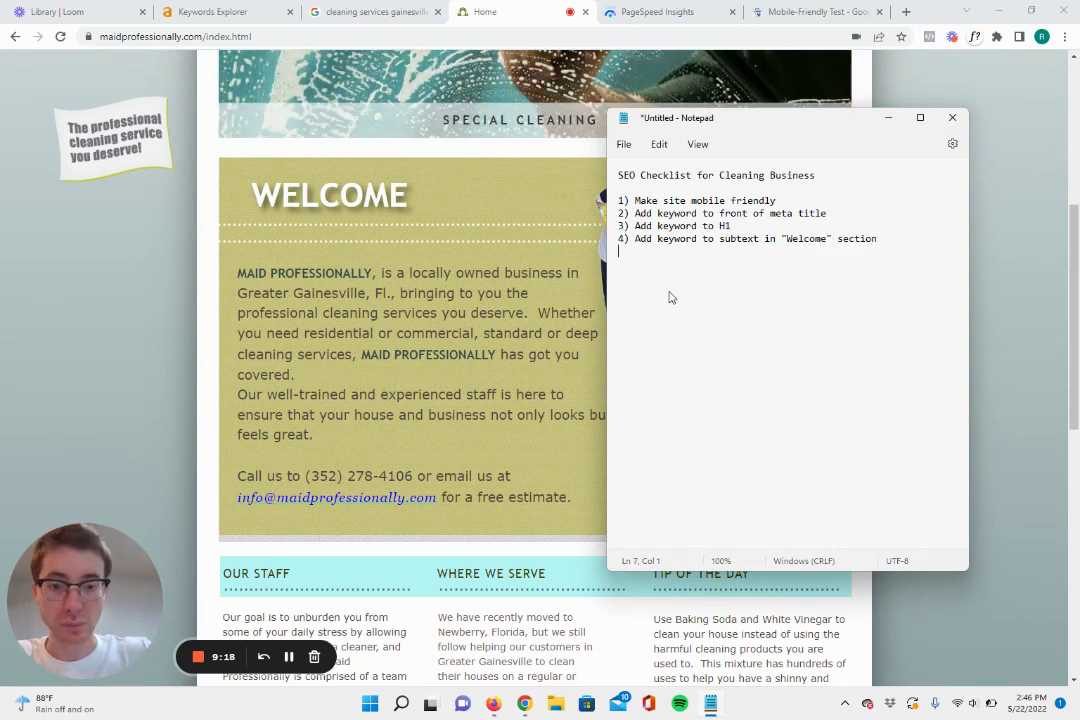
- Add the fifth checklist item, "5) Create seperate location pages"
{"action": "type", "text": "5)"}
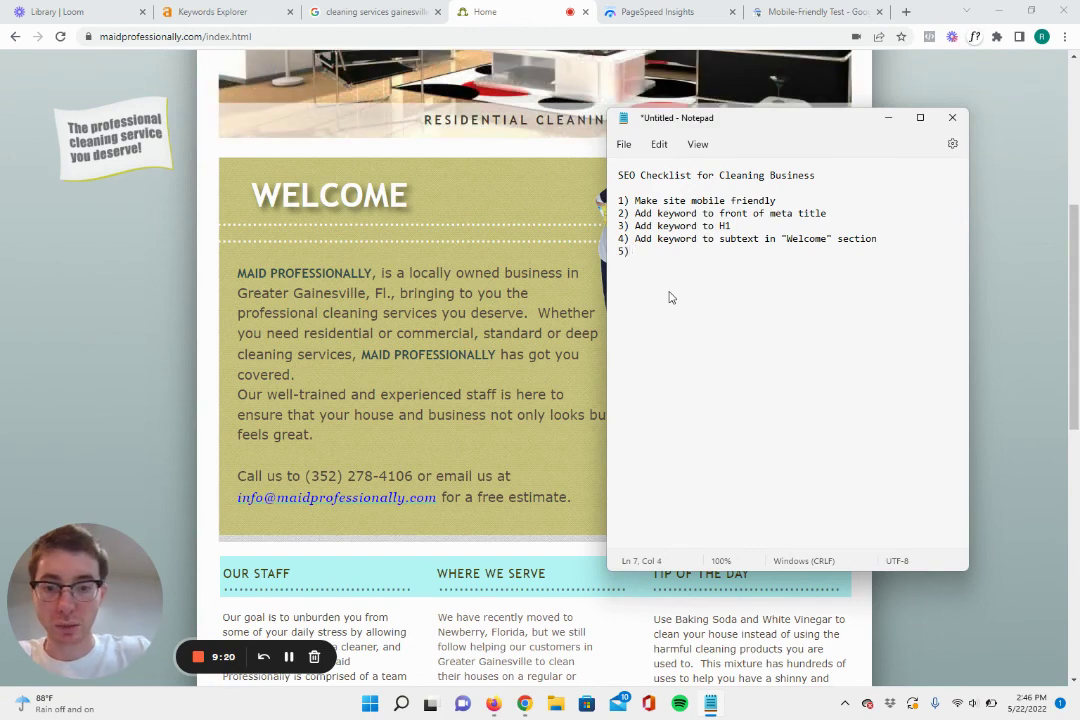
{"action": "scroll", "coordinate": [518, 282], "scroll_direction": "down", "scroll_amount": 5}
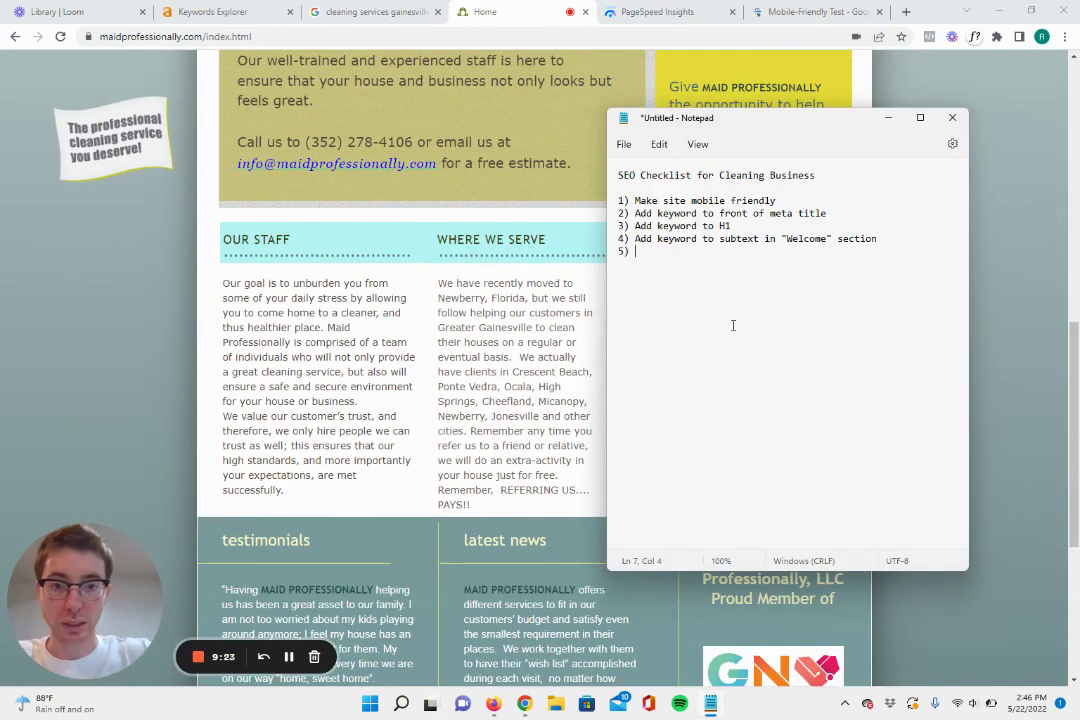
{"action": "type", "text": "creat"}
{"action": "key", "text": "BackSpace"}
{"action": "key", "text": "BackSpace"}
{"action": "key", "text": "BackSpace"}
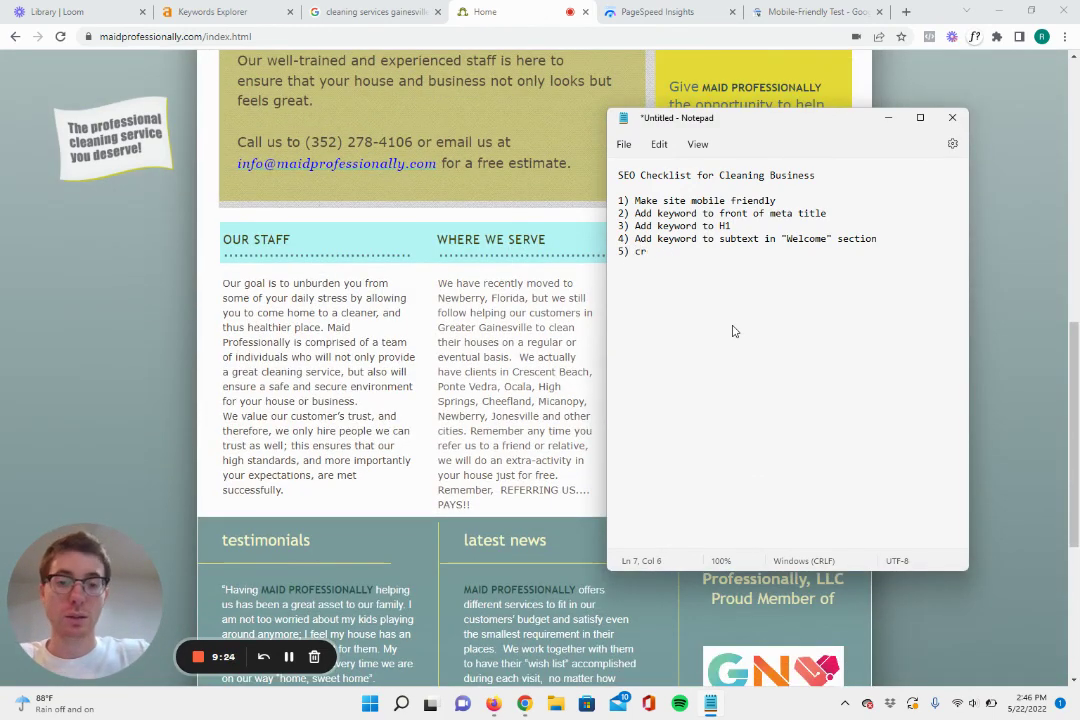
{"action": "key", "text": "BackSpace"}
{"action": "key", "text": "BackSpace"}
{"action": "type", "text": "Create s"}
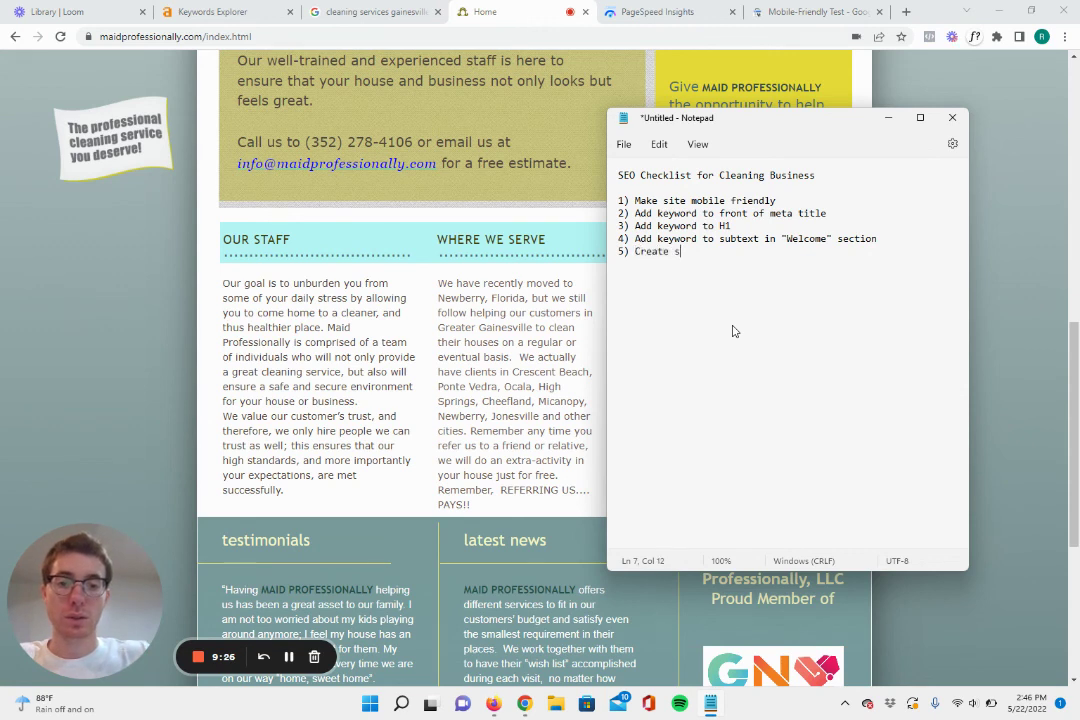
{"action": "type", "text": "eperate locatio"}
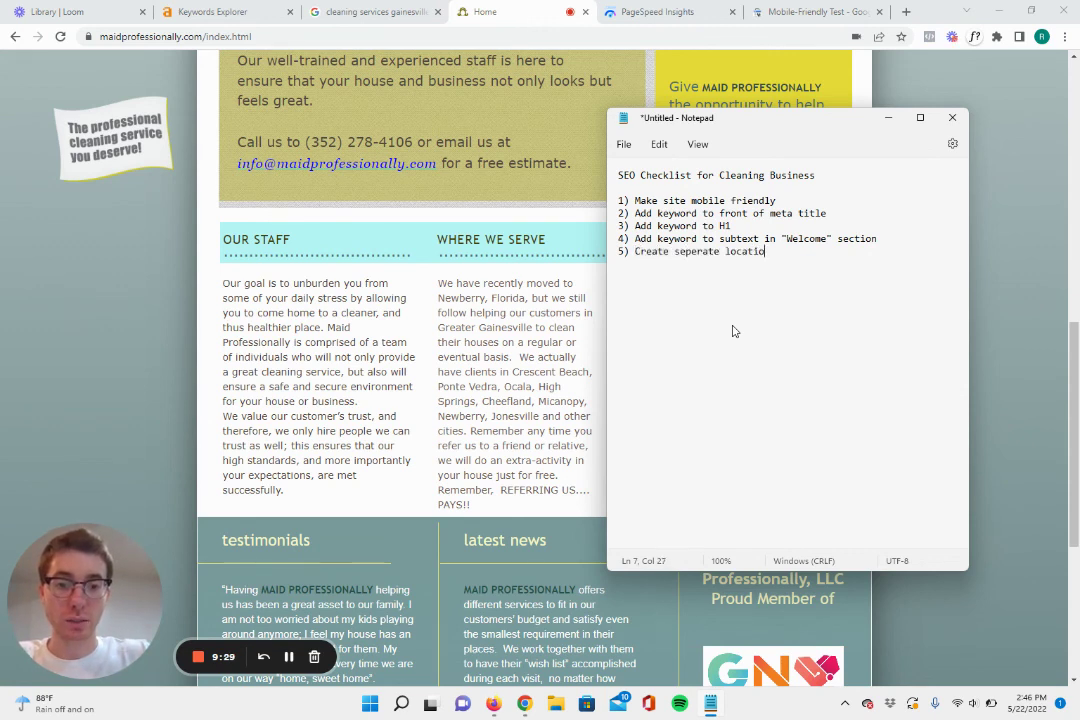
{"action": "type", "text": "n pages"}
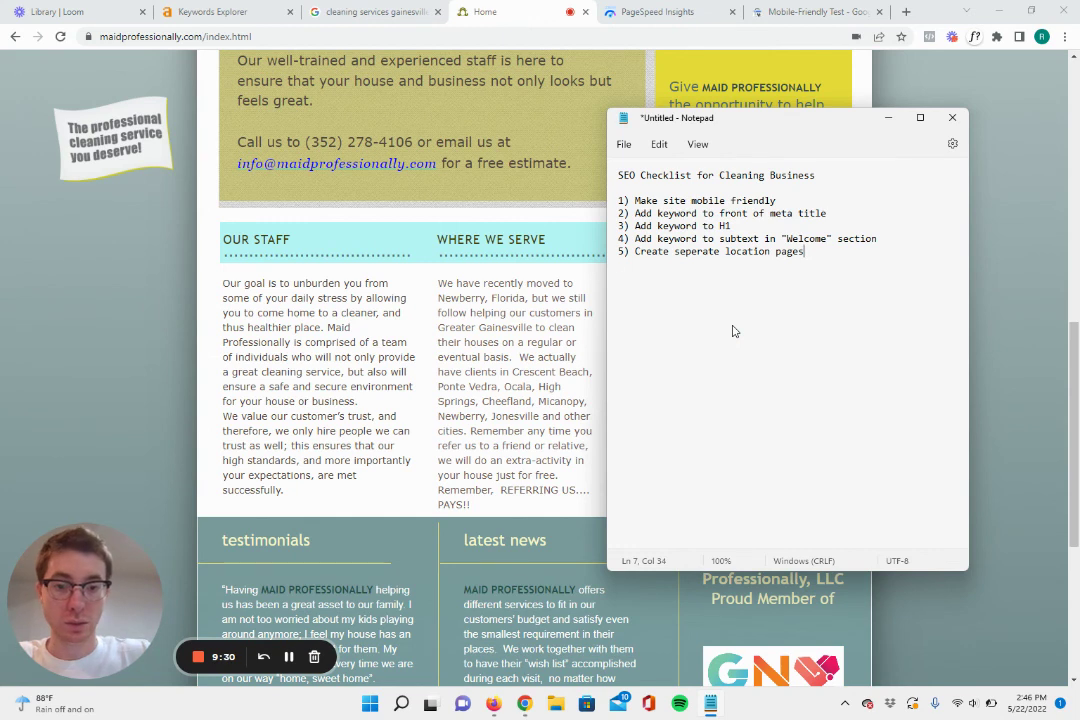
- Add the sixth checklist item, "6) Create seperate service"
{"action": "key", "text": "Return"}
{"action": "type", "text": "6"}
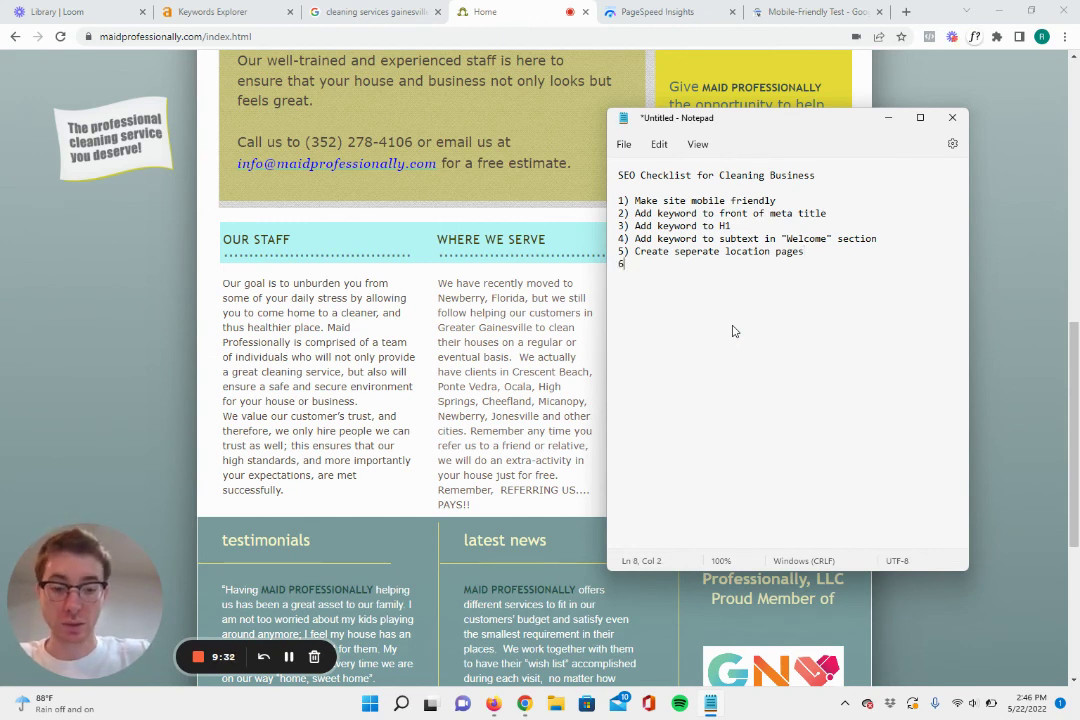
{"action": "type", "text": ")"}
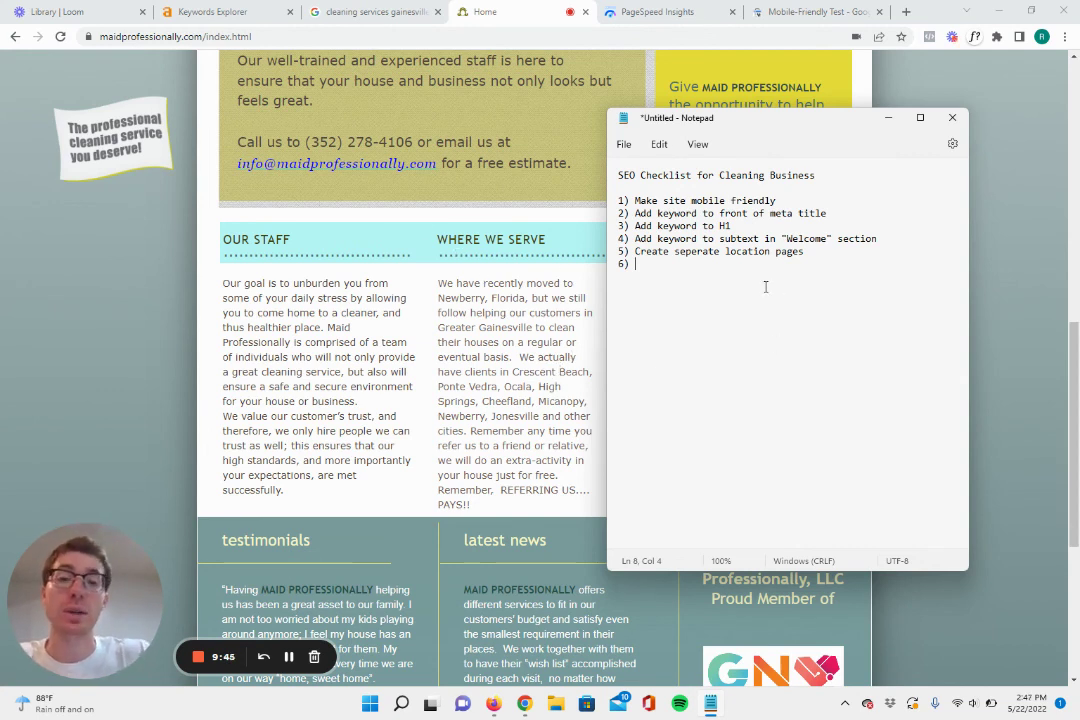
{"action": "type", "text": "C"}
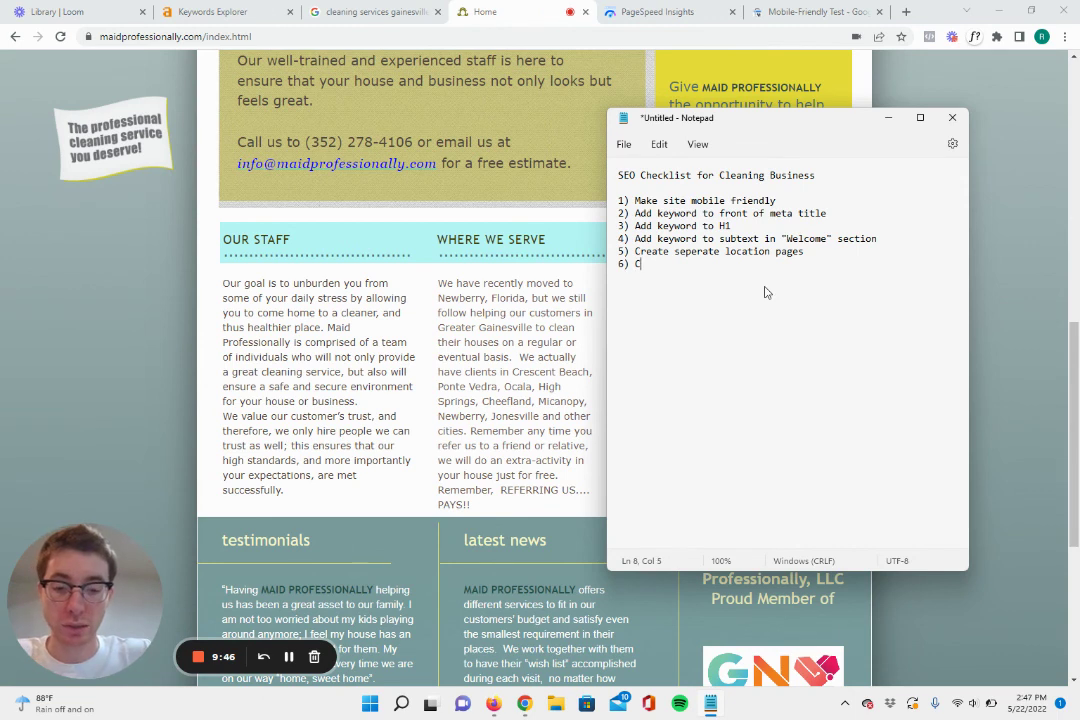
{"action": "type", "text": "reate seperate"}
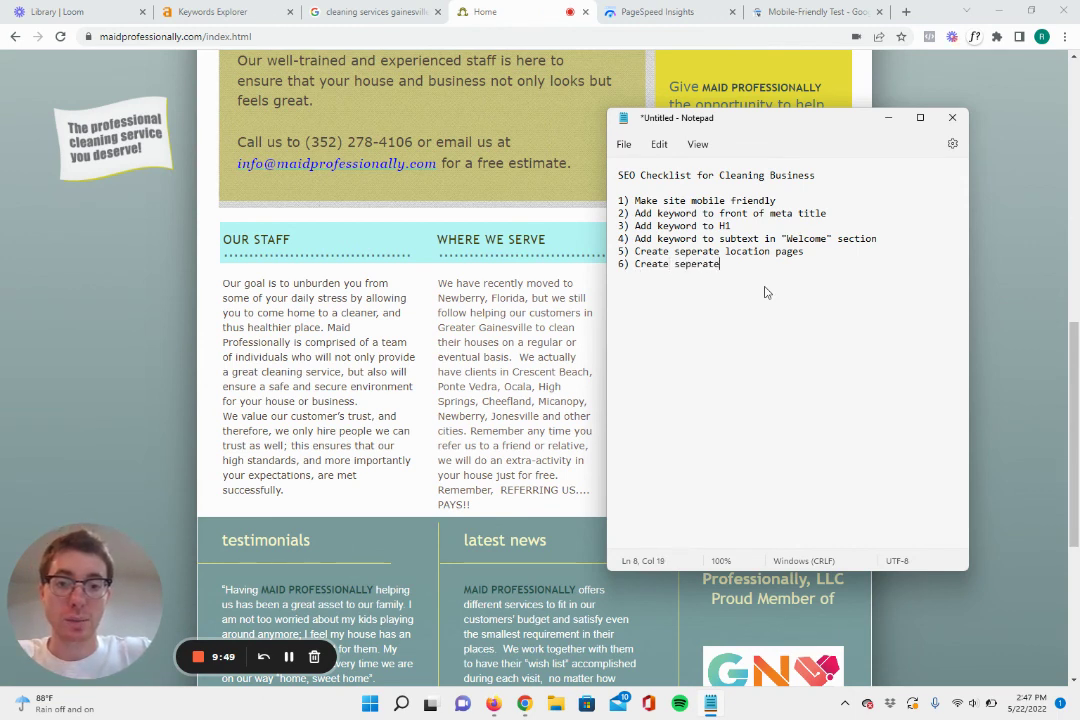
{"action": "type", "text": " servic"}
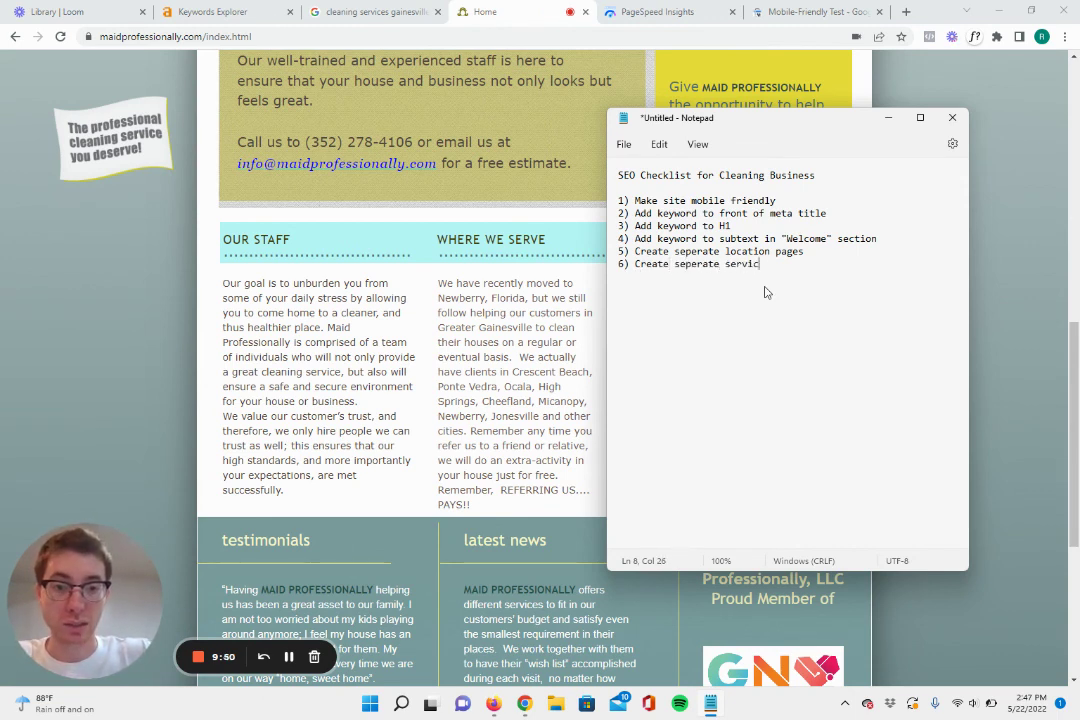
{"action": "type", "text": "e "}
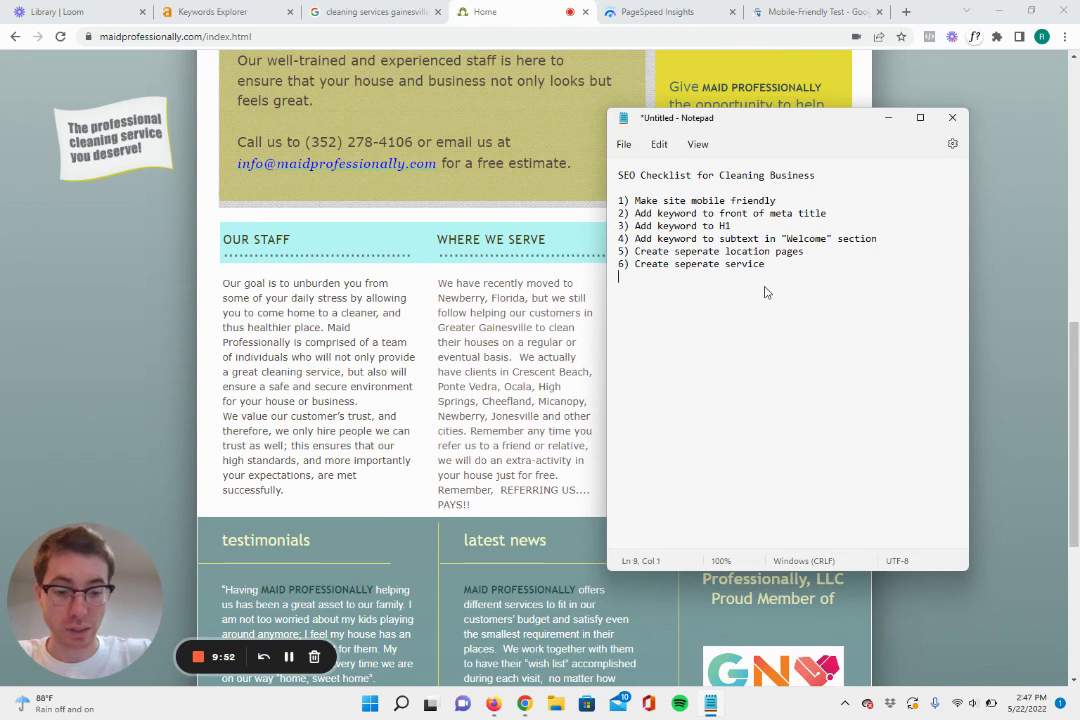
- Add the seventh checklist item, "7) Set up a blog"
{"action": "type", "text": "7"}
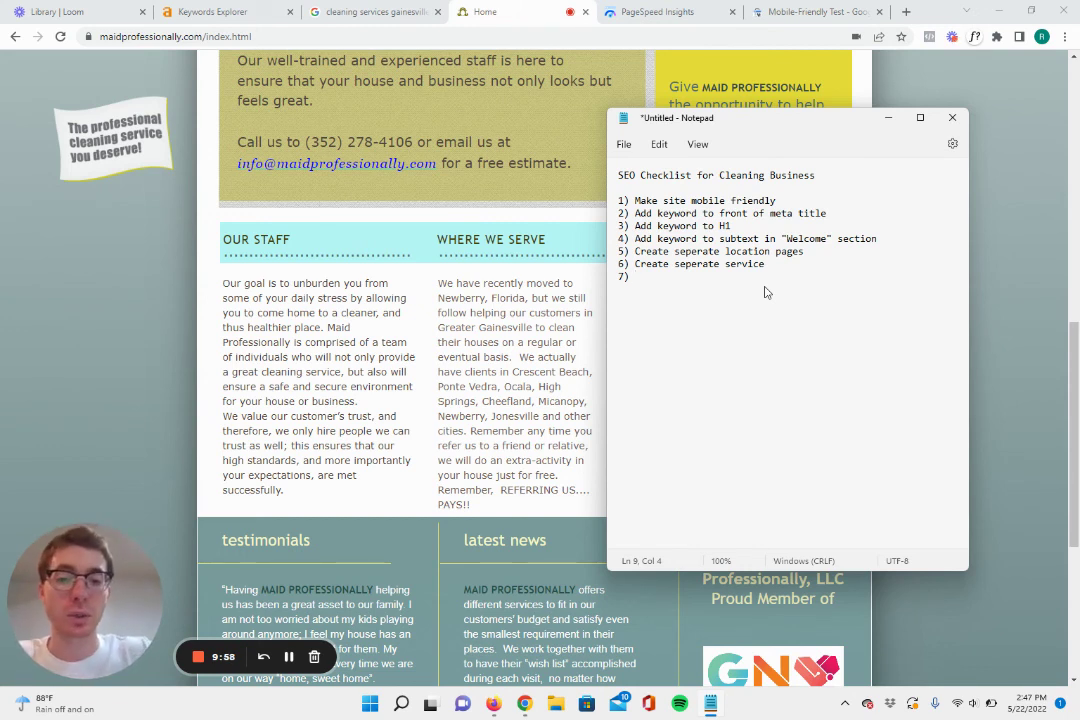
{"action": "type", "text": "Setup"}
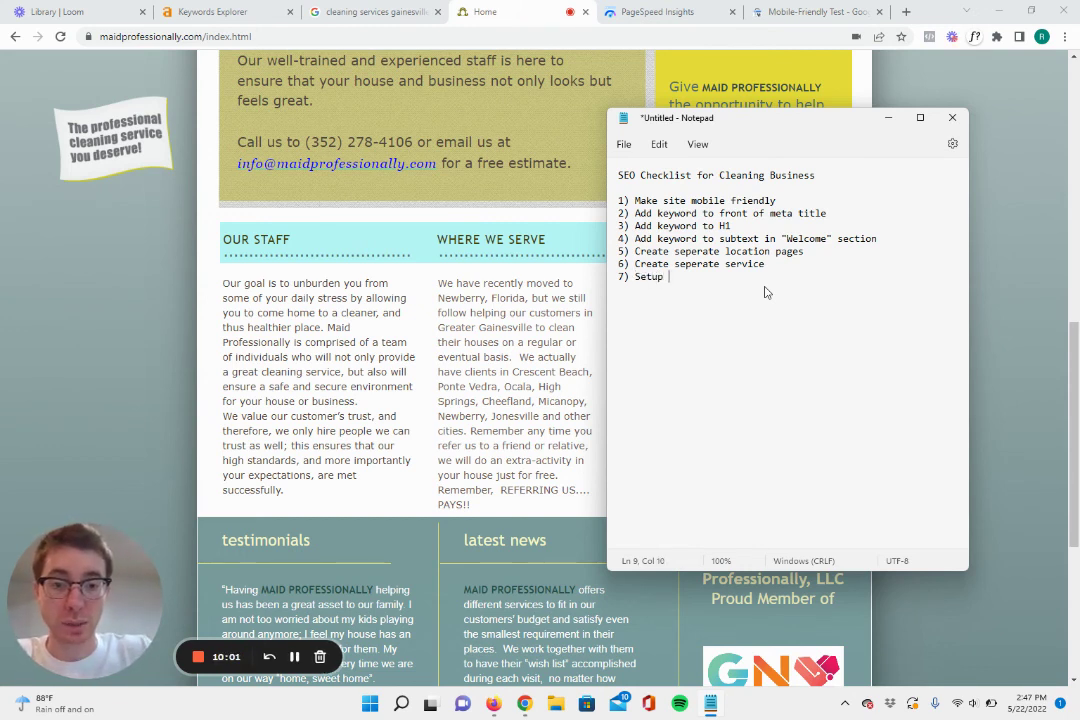
{"action": "key", "text": "BackSpace"}
{"action": "key", "text": "BackSpace"}
{"action": "type", "text": "up a bl"}
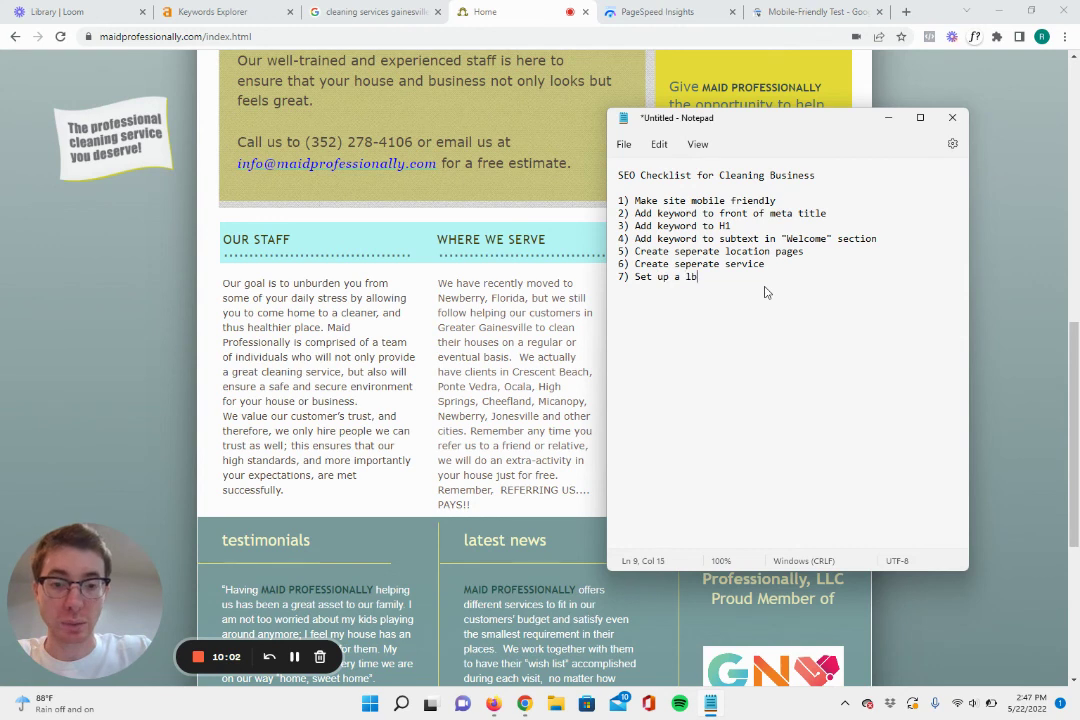
{"action": "key", "text": "BackSpace"}
{"action": "key", "text": "BackSpace"}
{"action": "type", "text": "blog"}
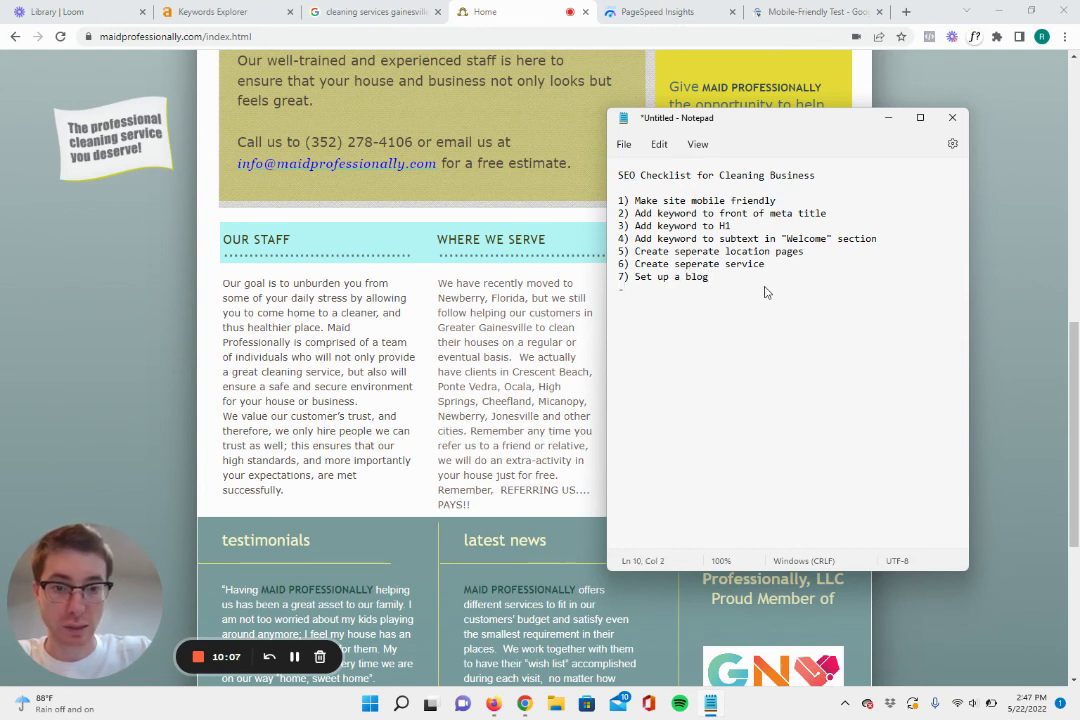
- List two dashed sub-points under the blog item: "- write events in gainsville" and "- cleaning tips"
{"action": "type", "text": "wri"}
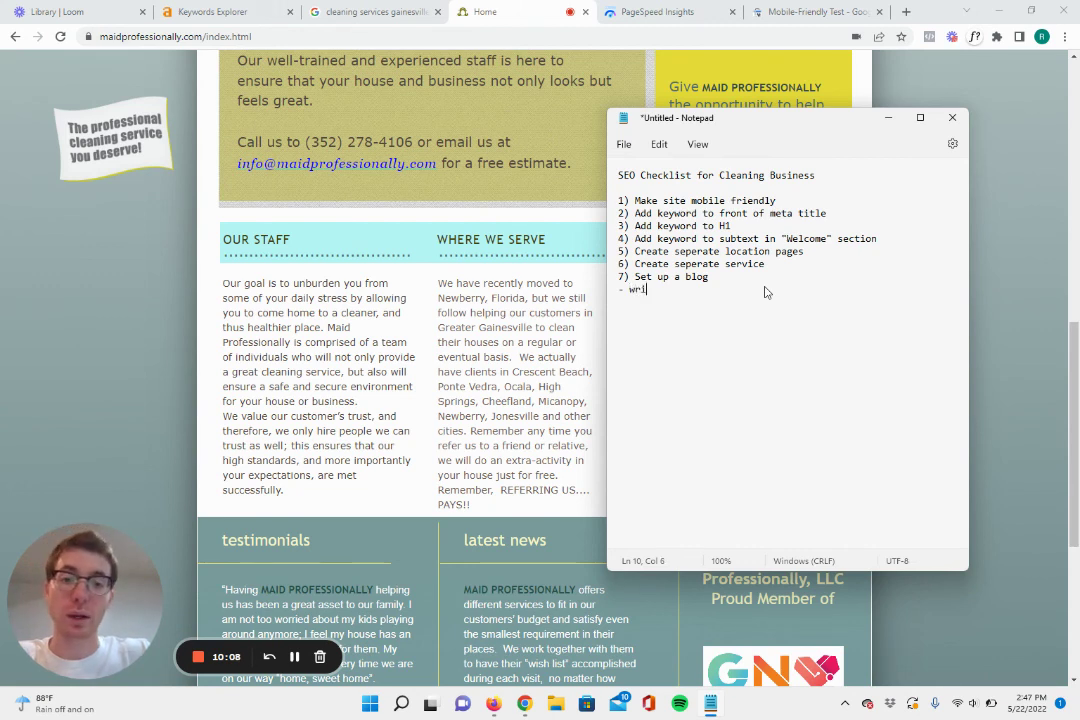
{"action": "type", "text": "ite"}
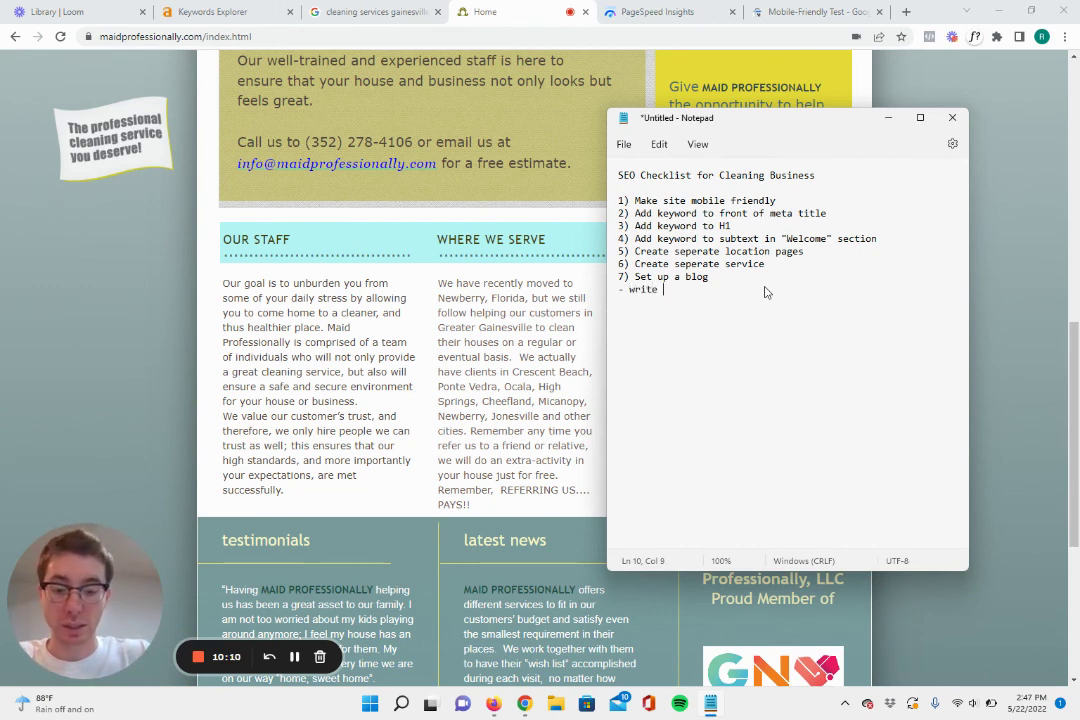
{"action": "type", "text": " events"}
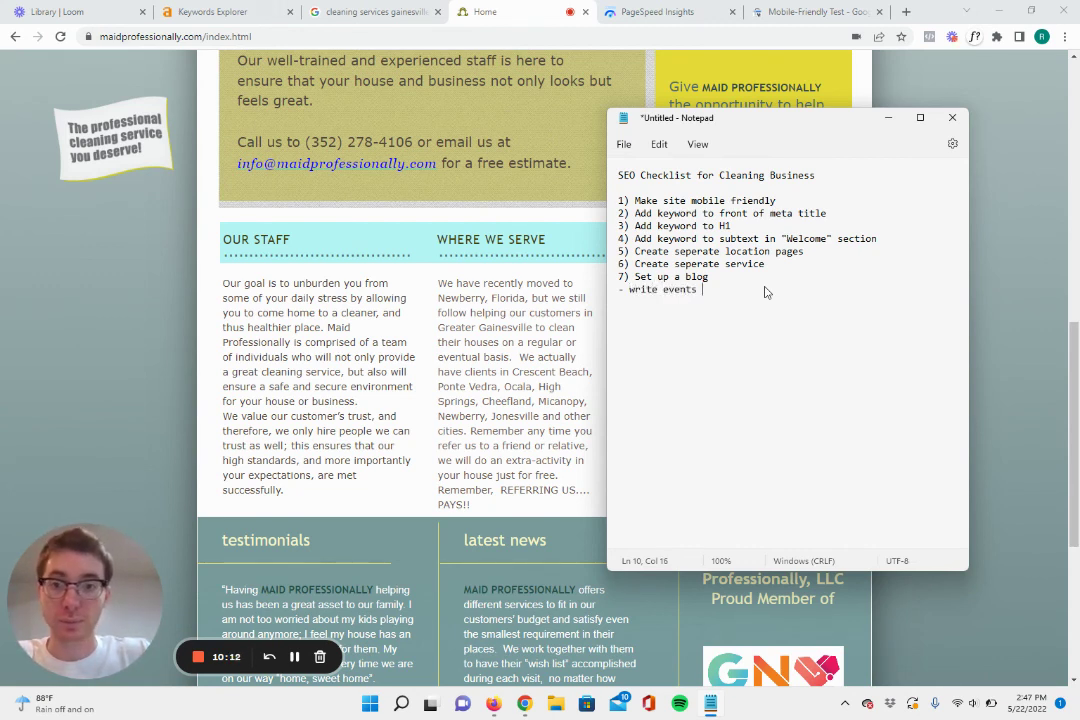
{"action": "type", "text": " in gainsville"}
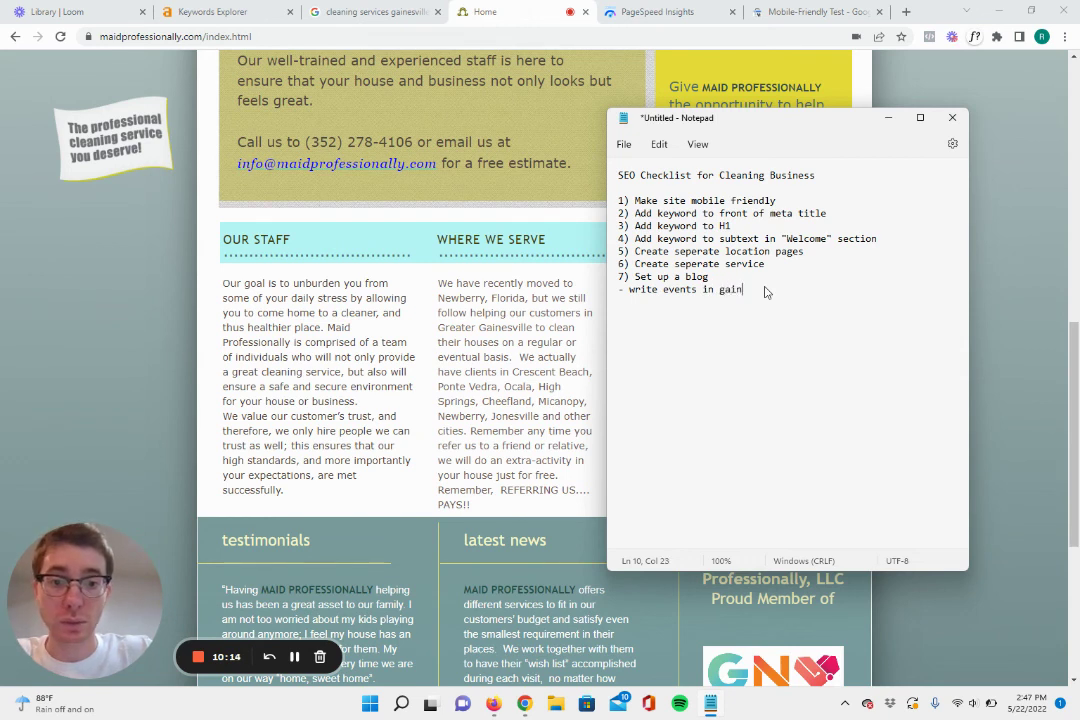
{"action": "key", "text": "Return"}
{"action": "type", "text": "-"}
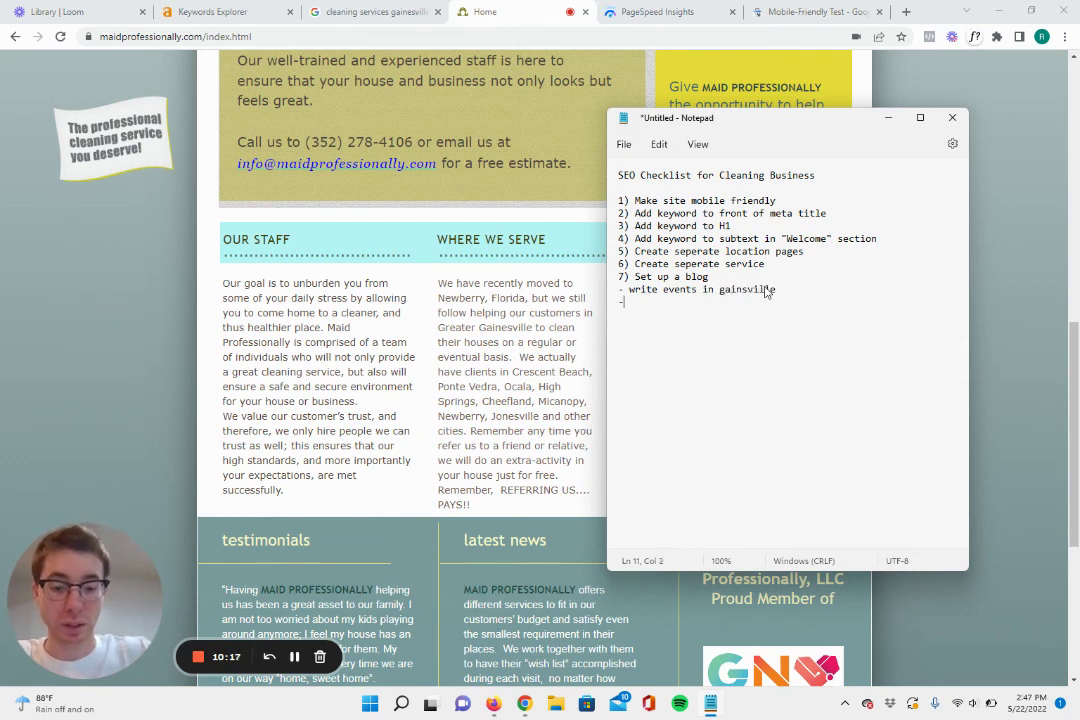
{"action": "type", "text": " cleaning tip"}
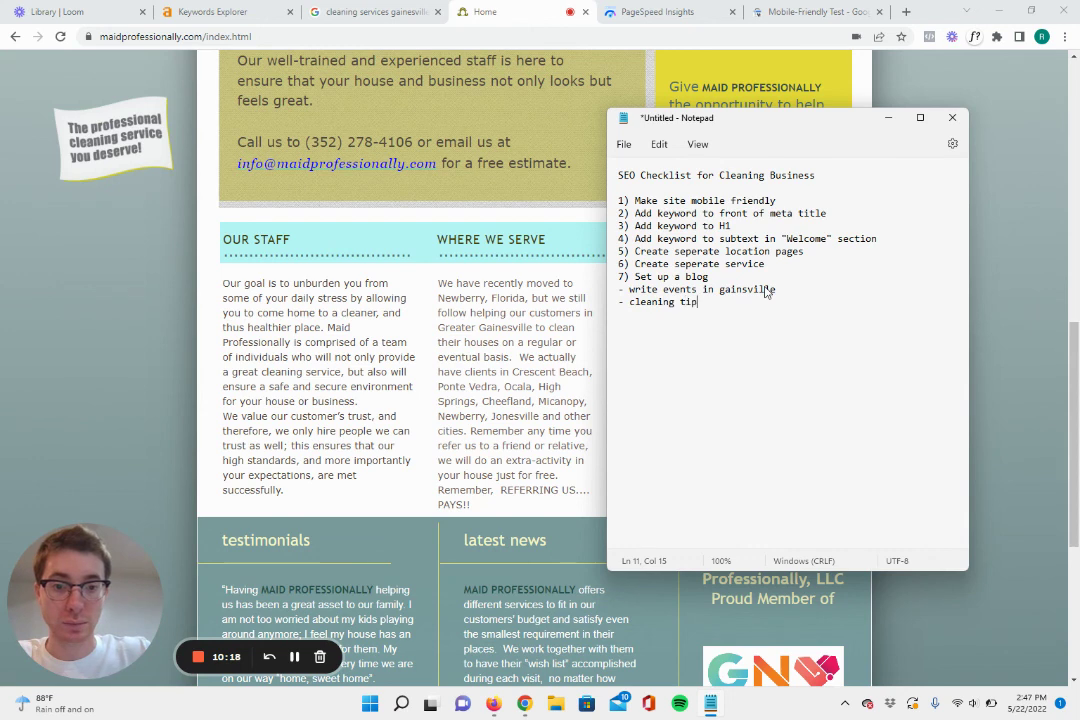
{"action": "type", "text": "s"}
{"action": "key", "text": "Return"}
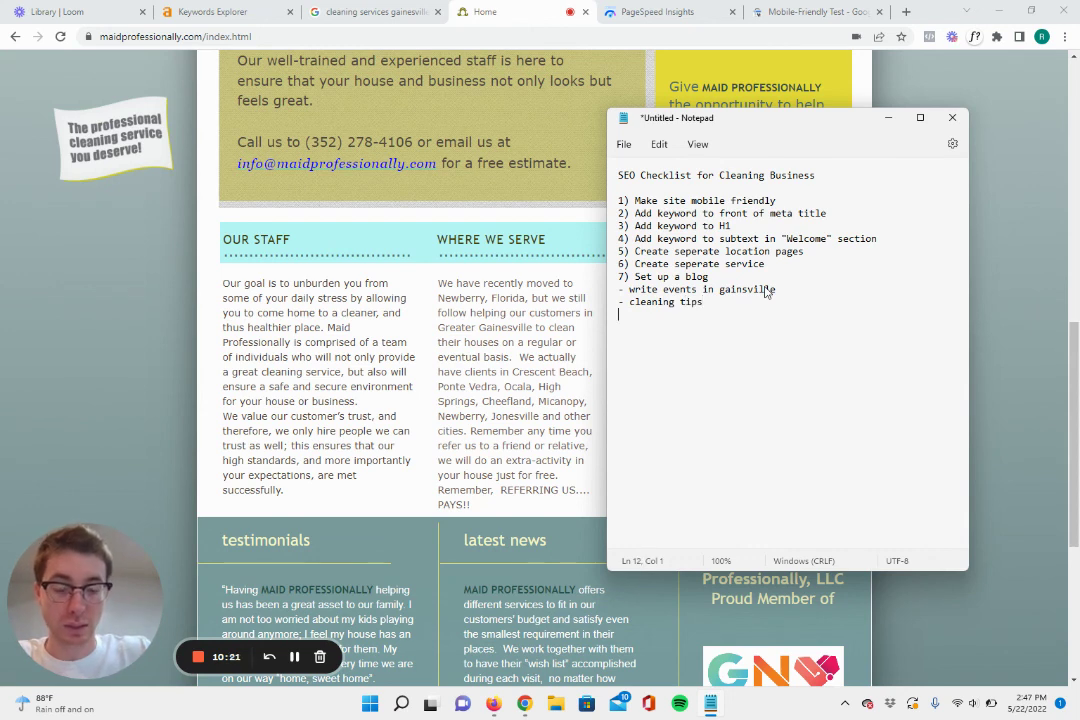
{"action": "key", "text": "BackSpace"}
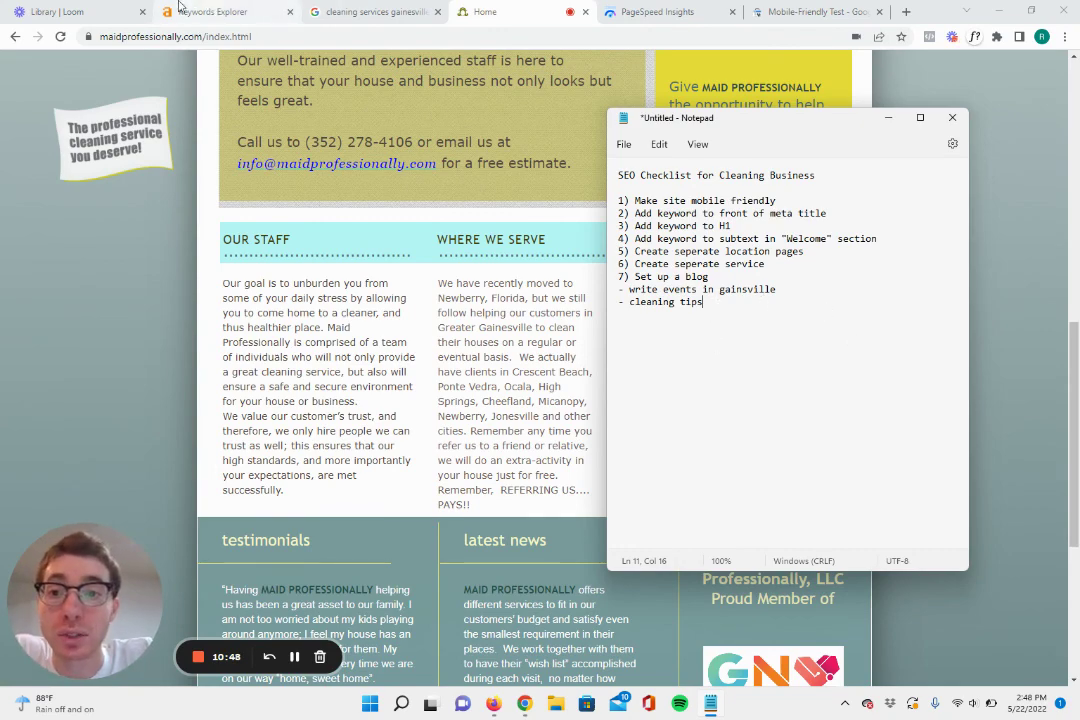
- Switch to Ahrefs Keywords Explorer and review the overview for "cleaning services gainesville fl", highlighting "gainesville fl" in the keyword
{"action": "left_click", "coordinate": [212, 11]}
{"action": "scroll", "coordinate": [600, 400], "scroll_direction": "up", "scroll_amount": 6}
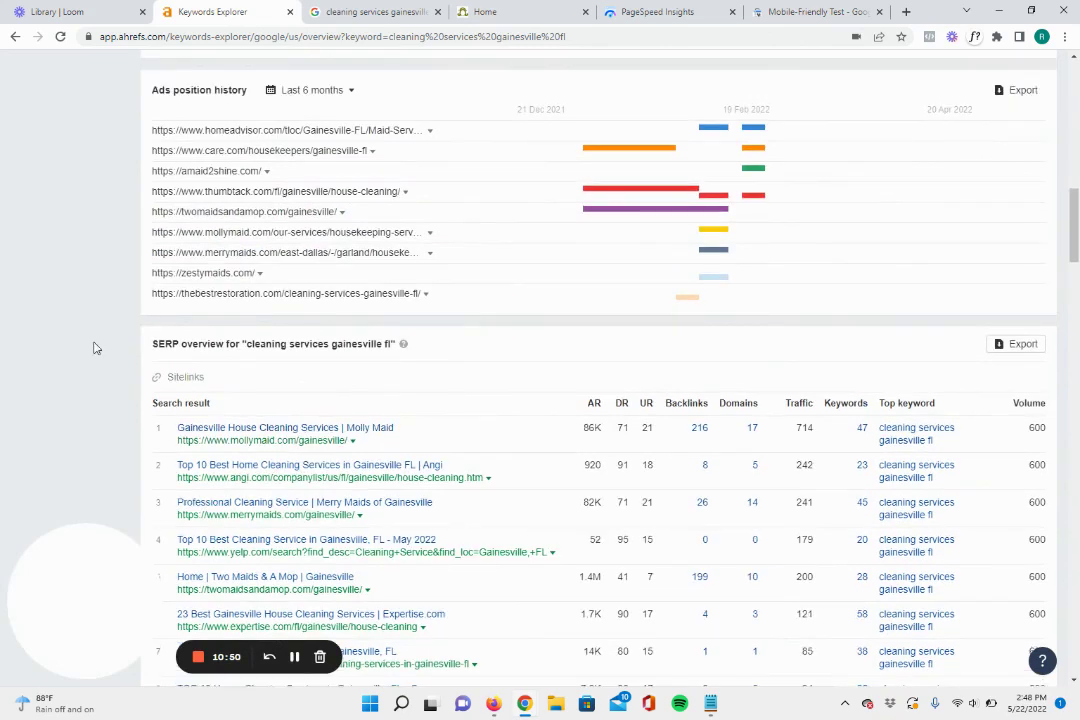
{"action": "scroll", "coordinate": [766, 489], "scroll_direction": "down", "scroll_amount": 1}
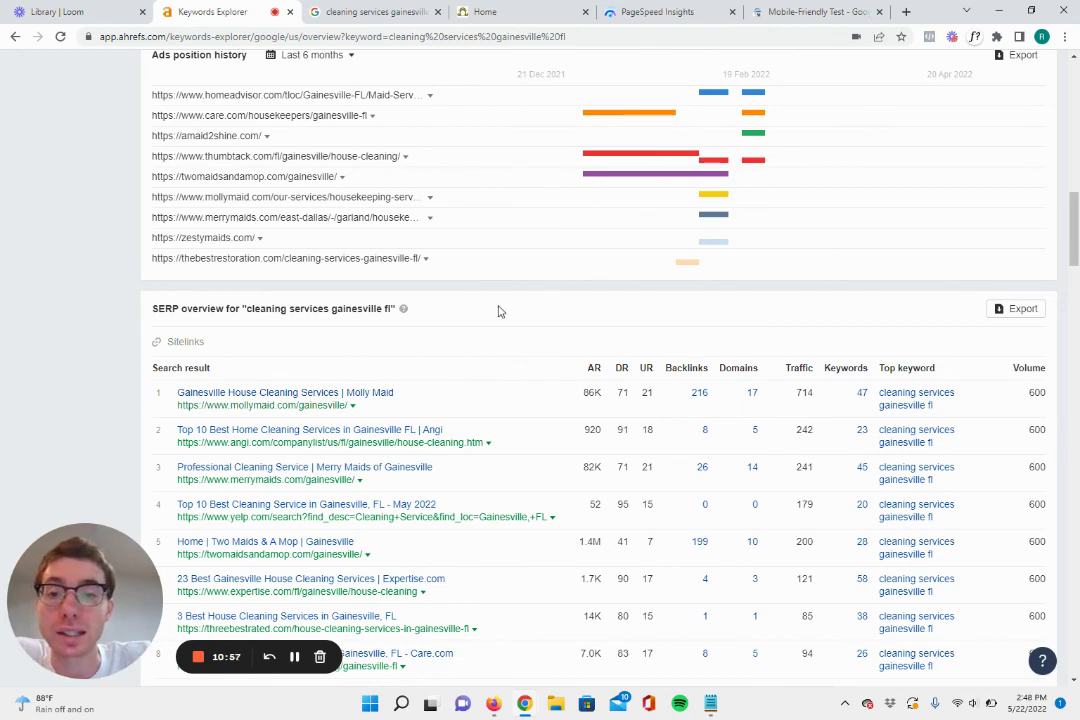
{"action": "scroll", "coordinate": [509, 322], "scroll_direction": "down", "scroll_amount": 1}
{"action": "scroll", "coordinate": [468, 289], "scroll_direction": "up", "scroll_amount": 12}
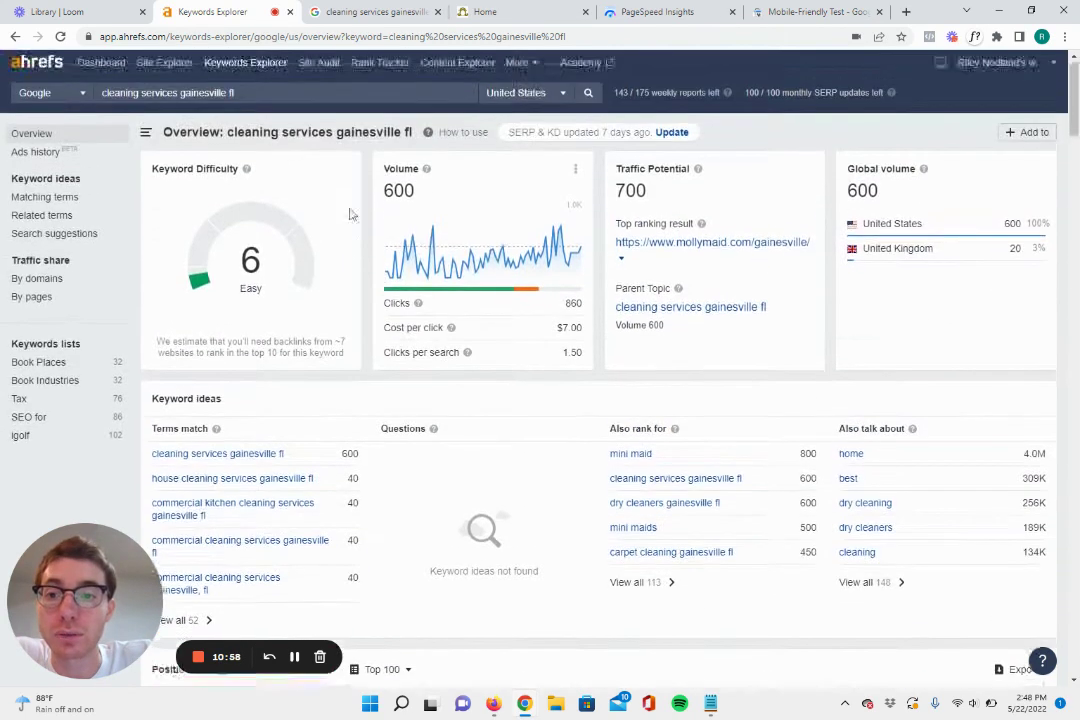
{"action": "left_click_drag", "start_coordinate": [238, 97], "coordinate": [180, 97]}
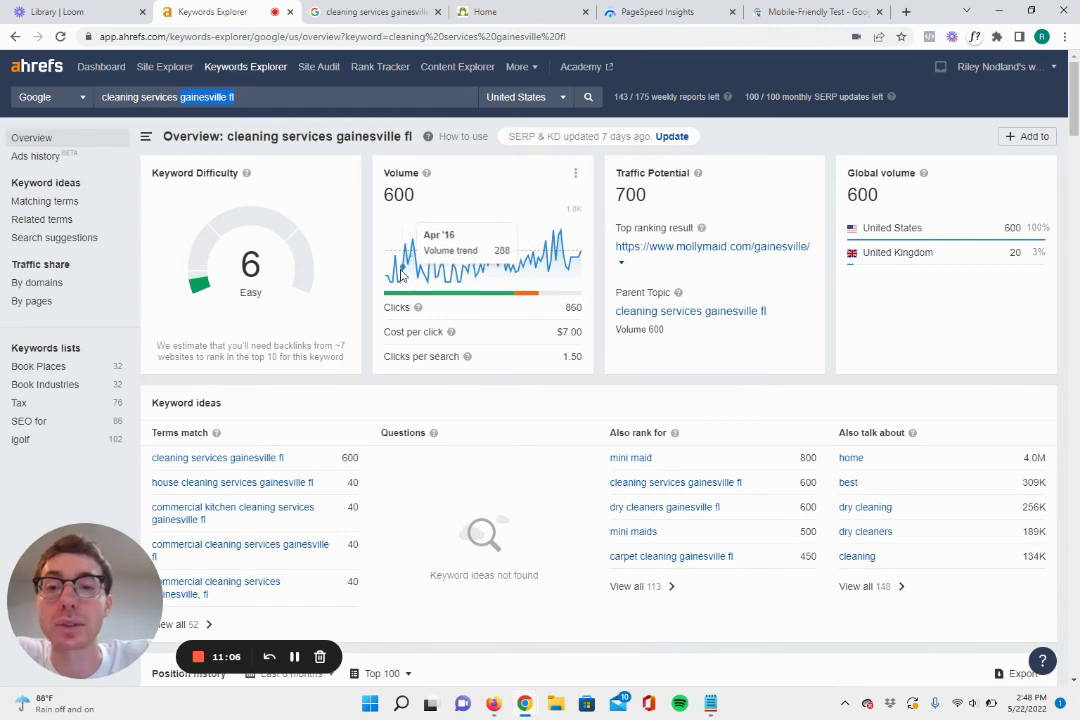
{"action": "scroll", "coordinate": [380, 222], "scroll_direction": "down", "scroll_amount": 4}
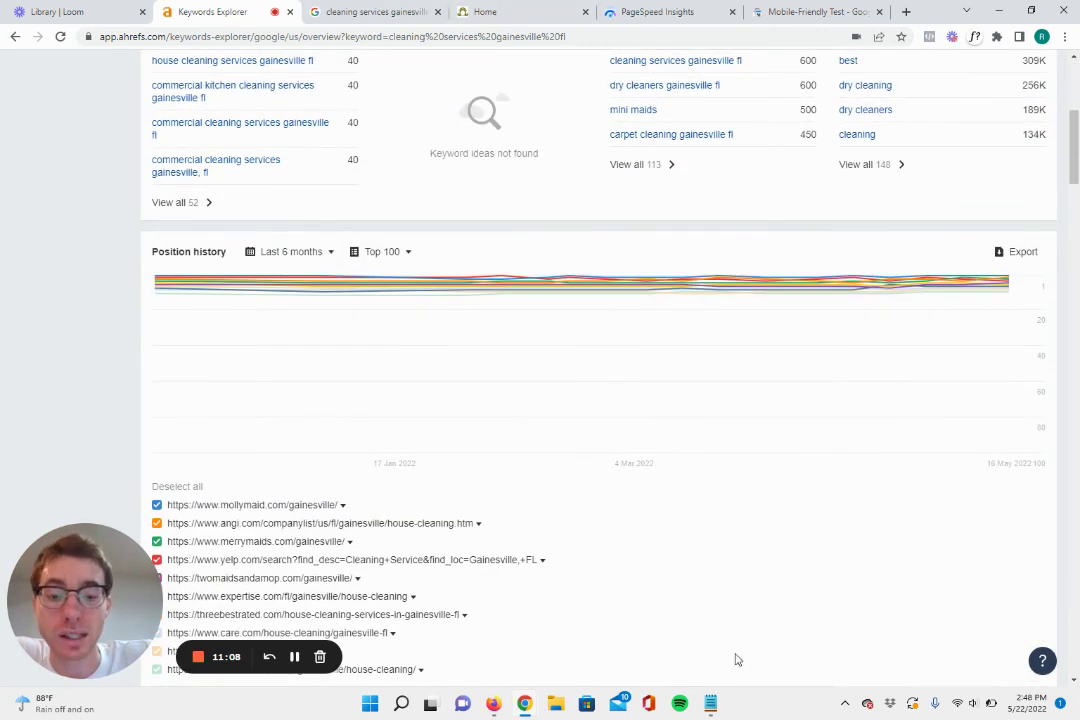
- Return to Notepad and review the finished SEO checklist with all of its text selected
{"action": "left_click", "coordinate": [710, 703]}
{"action": "left_click_drag", "start_coordinate": [742, 313], "coordinate": [603, 176]}
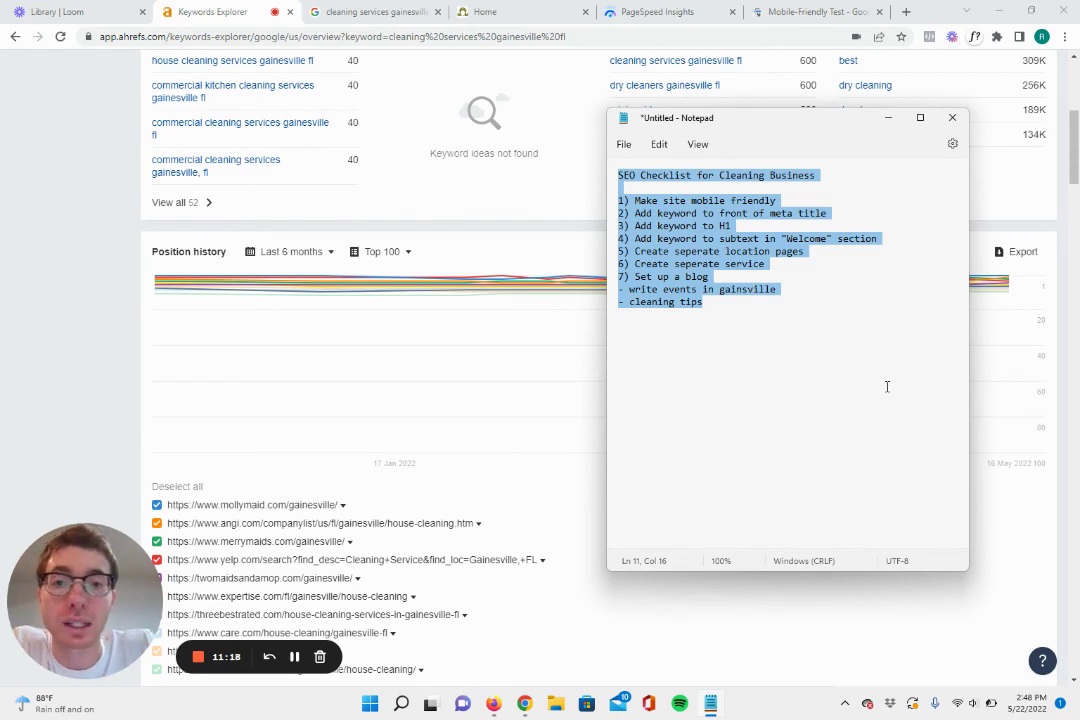
{"action": "left_click", "coordinate": [778, 318]}
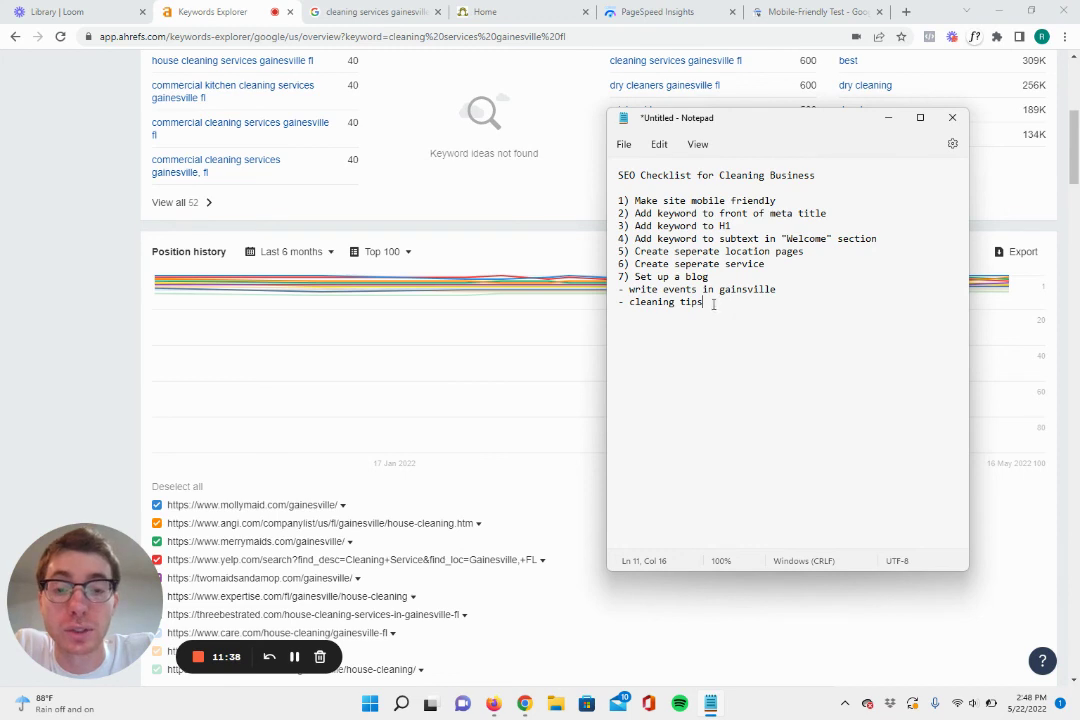
{"action": "key", "text": "ctrl+a"}
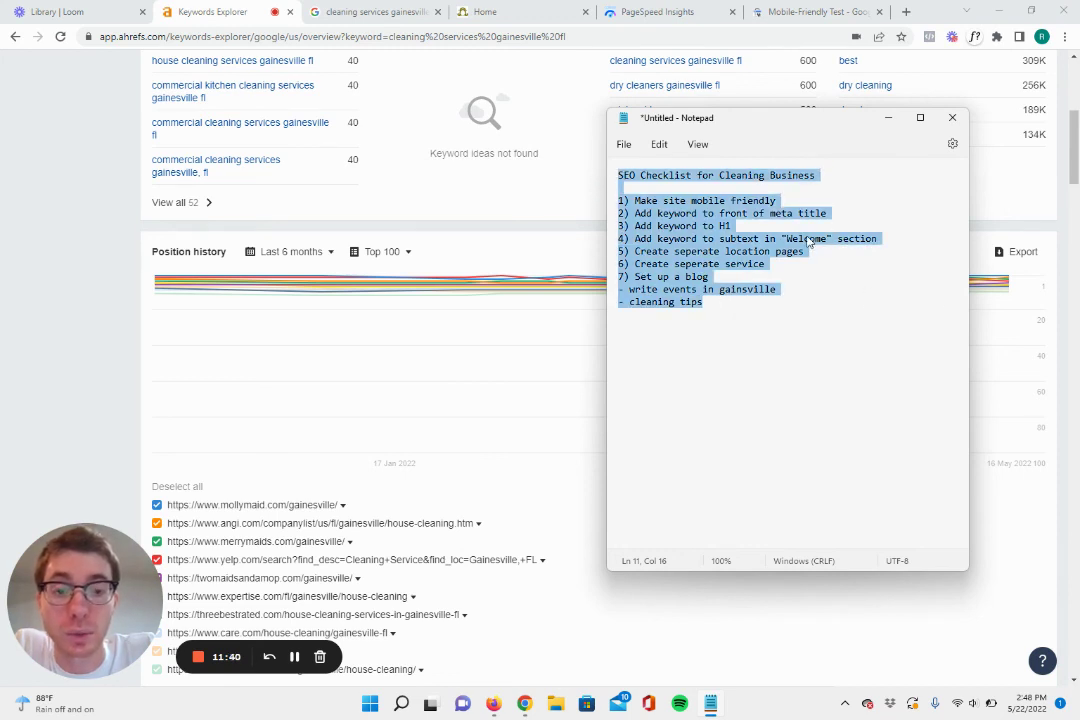
- Minimize Notepad and examine the SERP overview for "cleaning services gainesville fl" in Ahrefs, including the traffic of the ranking sites
{"action": "left_click", "coordinate": [893, 121]}
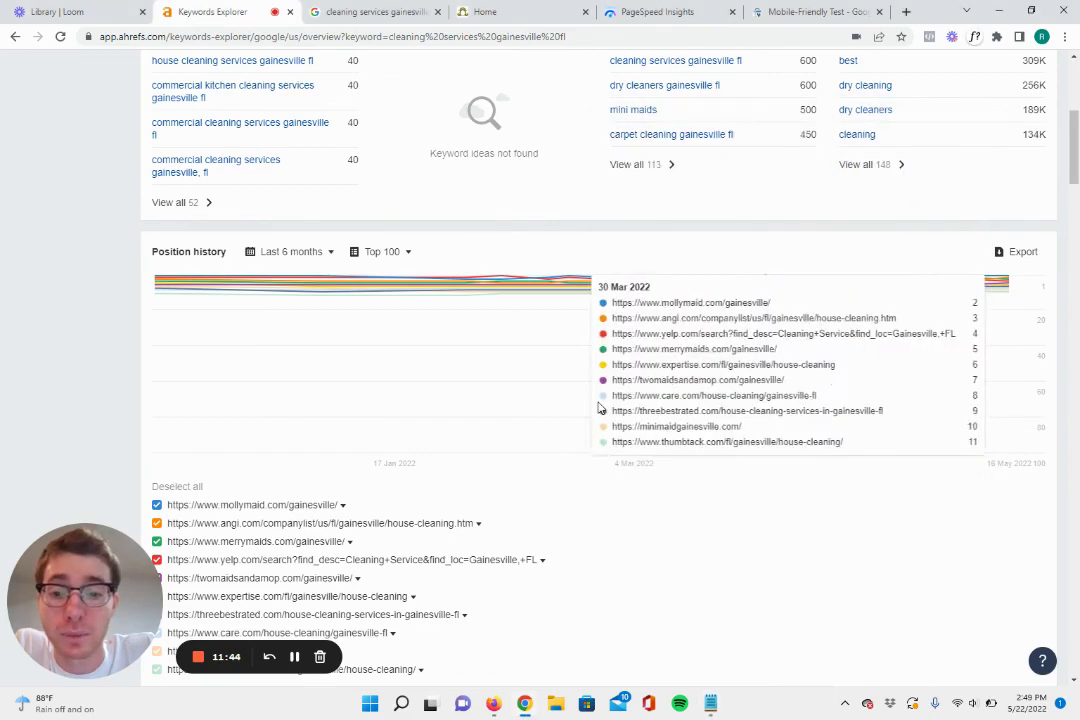
{"action": "scroll", "coordinate": [560, 315], "scroll_direction": "down", "scroll_amount": 4}
{"action": "scroll", "coordinate": [560, 315], "scroll_direction": "down", "scroll_amount": 6}
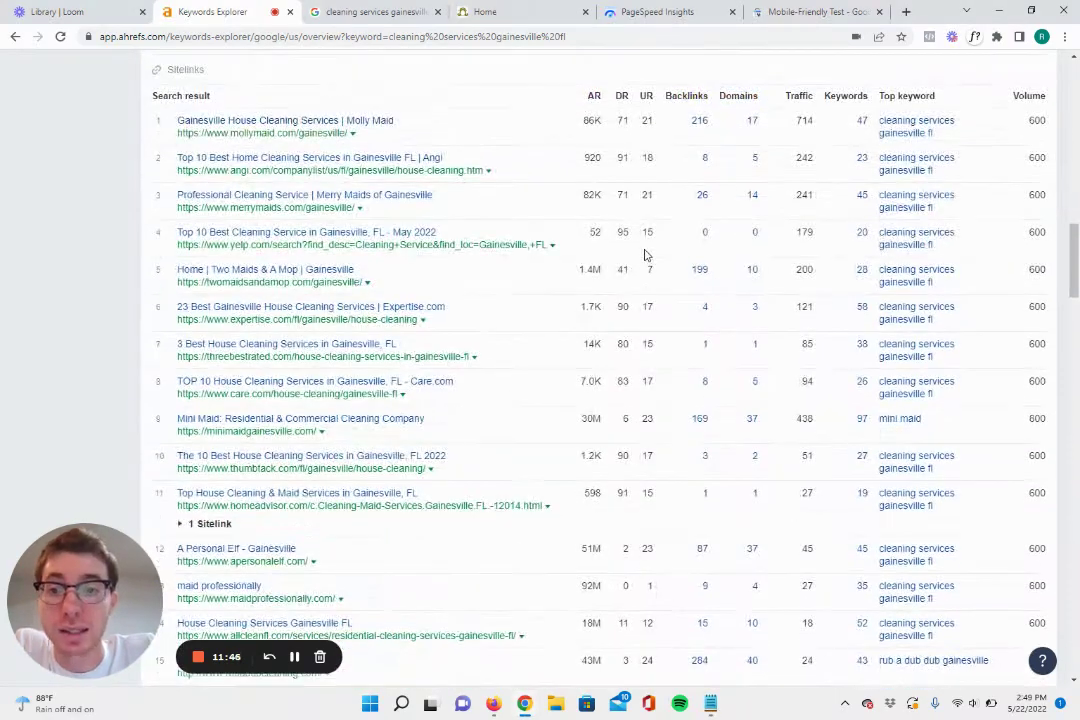
{"action": "scroll", "coordinate": [600, 258], "scroll_direction": "up", "scroll_amount": 1}
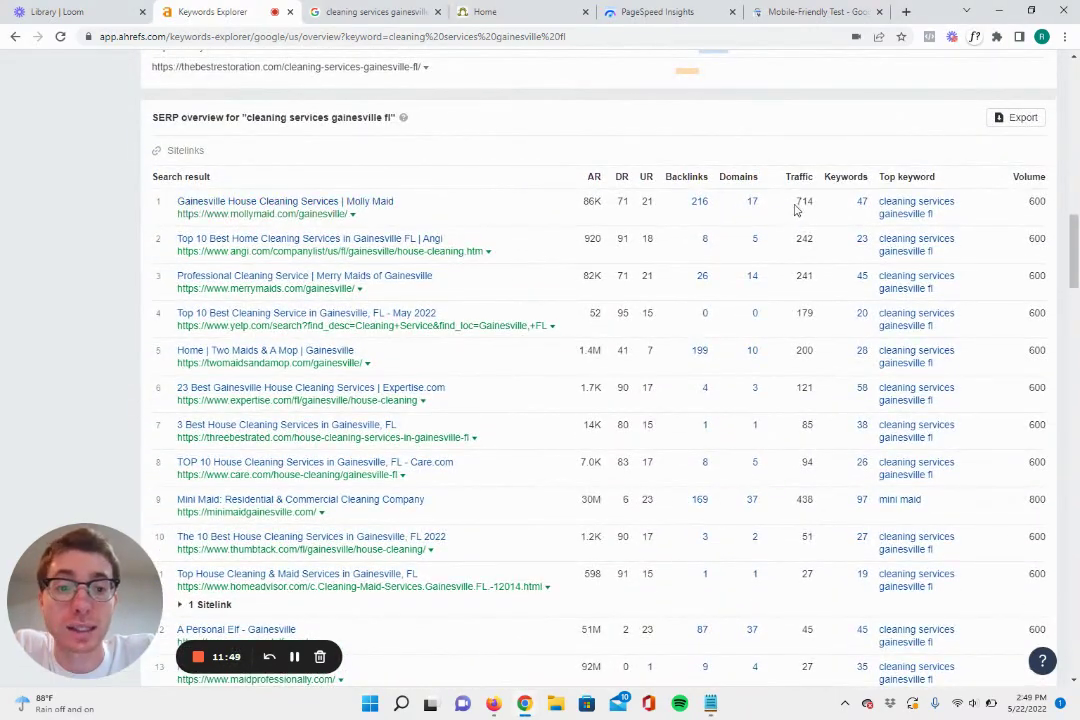
- Compare the traffic of the top-ranked Molly Maid page with that of maid professionally in the SERP overview, highlighting both traffic figures
{"action": "left_click_drag", "start_coordinate": [796, 203], "coordinate": [816, 205]}
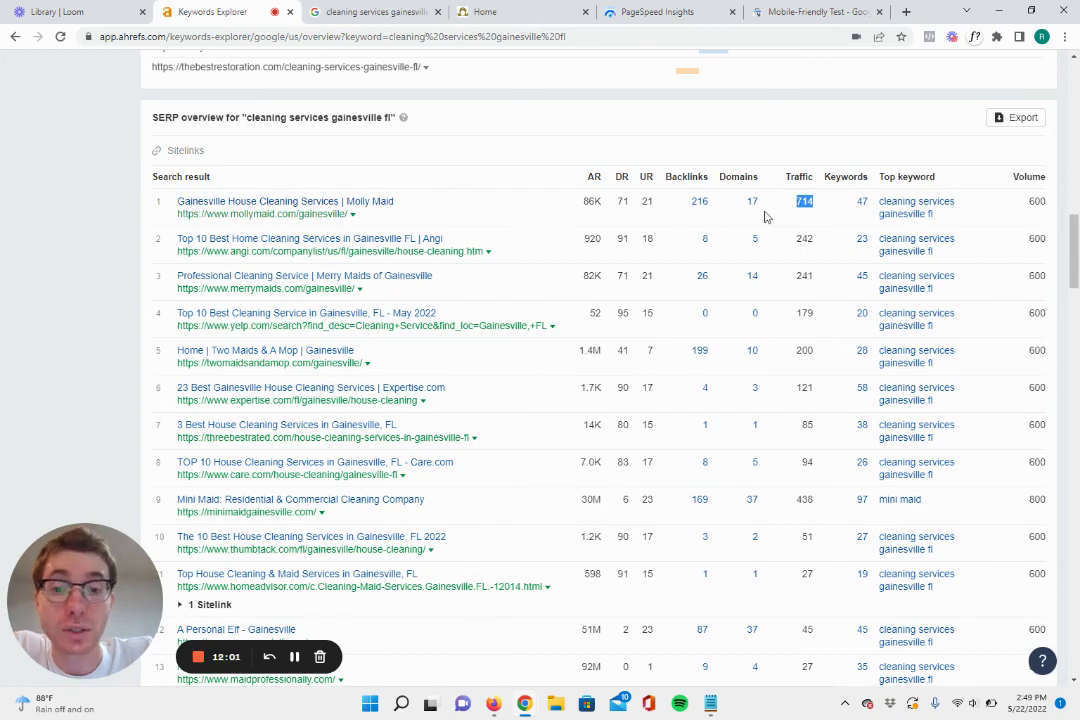
{"action": "scroll", "coordinate": [433, 446], "scroll_direction": "down", "scroll_amount": 5}
{"action": "scroll", "coordinate": [433, 446], "scroll_direction": "down", "scroll_amount": 2}
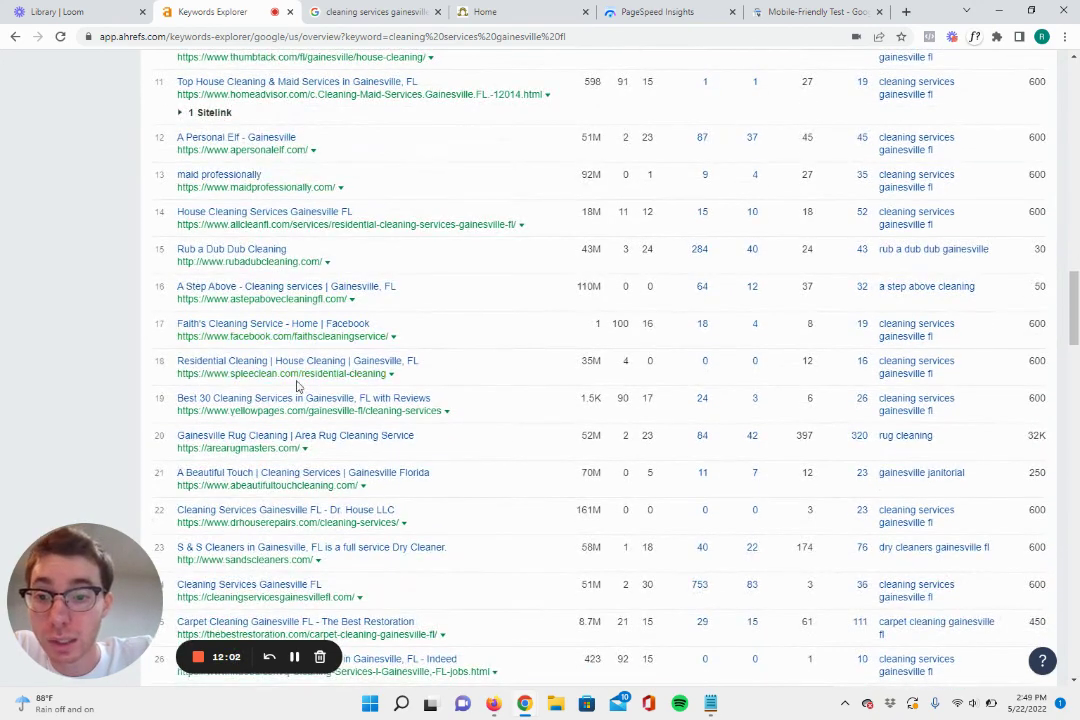
{"action": "scroll", "coordinate": [260, 296], "scroll_direction": "up", "scroll_amount": 1}
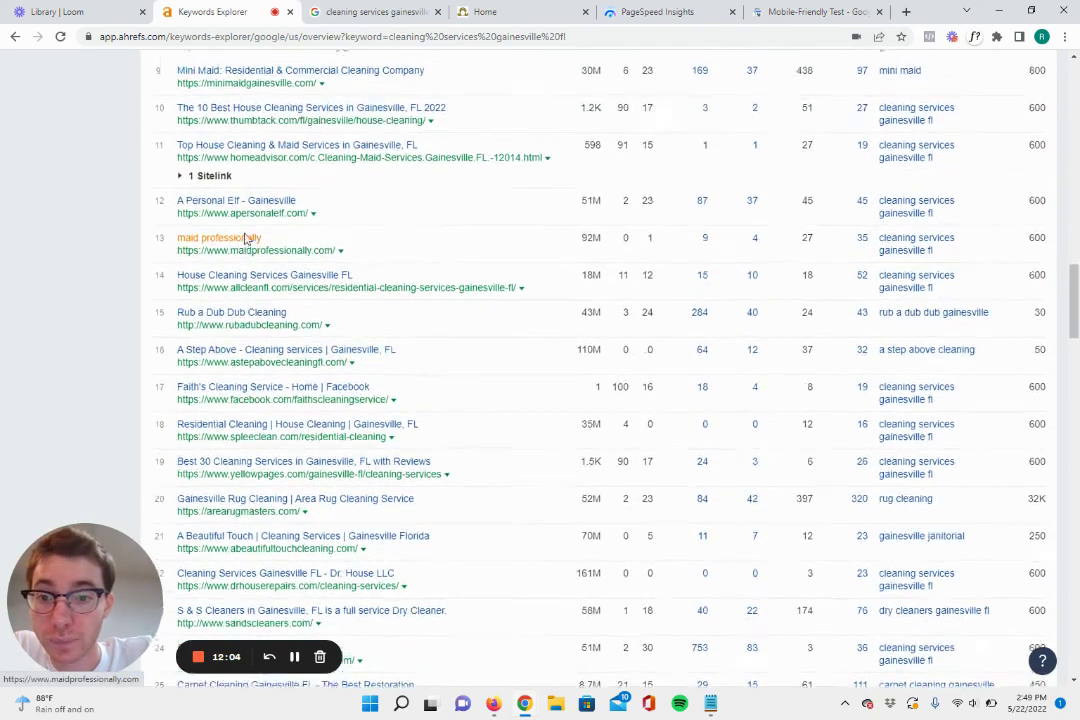
{"action": "double_click", "coordinate": [806, 263]}
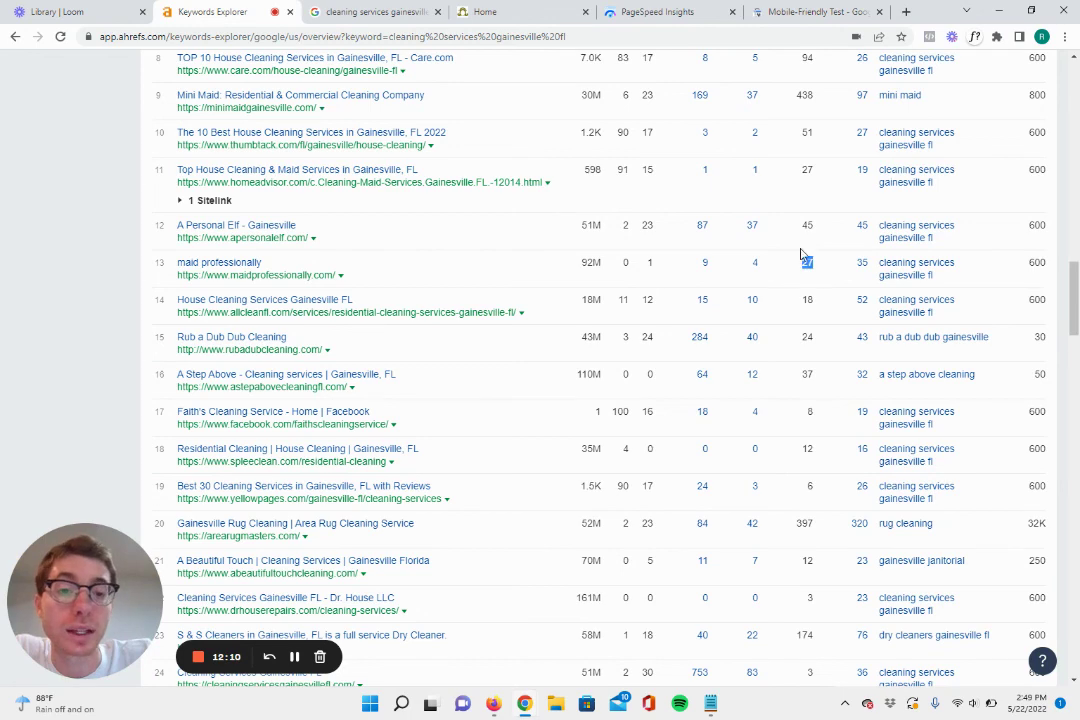
{"action": "scroll", "coordinate": [101, 282], "scroll_direction": "up", "scroll_amount": 1}
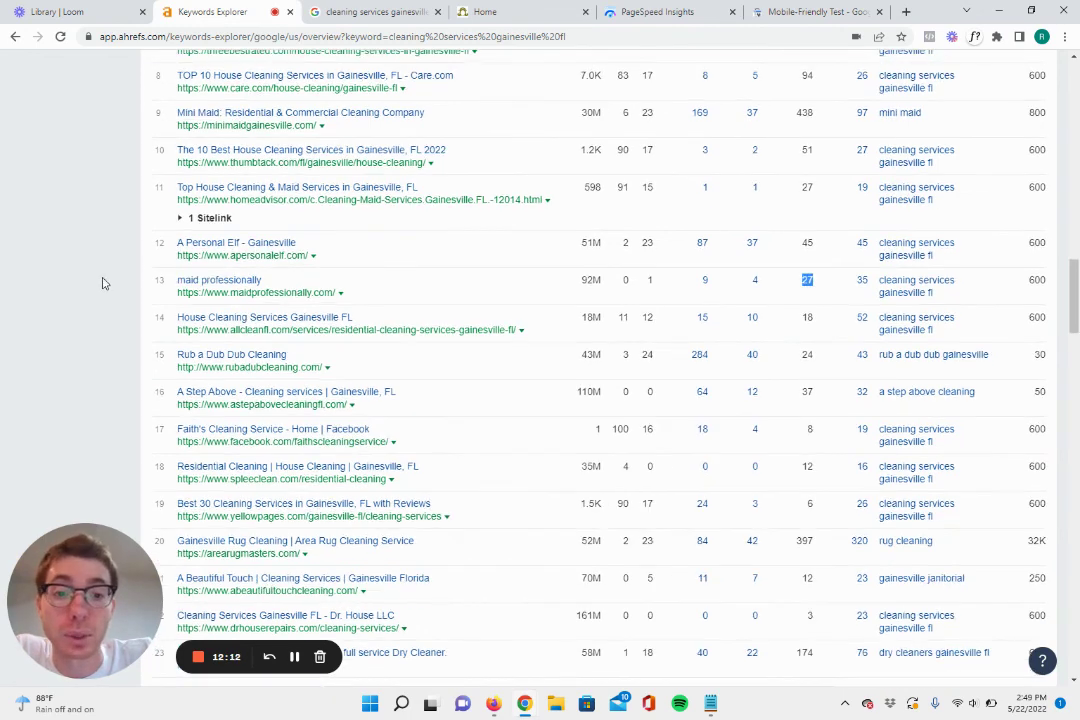
{"action": "scroll", "coordinate": [101, 282], "scroll_direction": "up", "scroll_amount": 4}
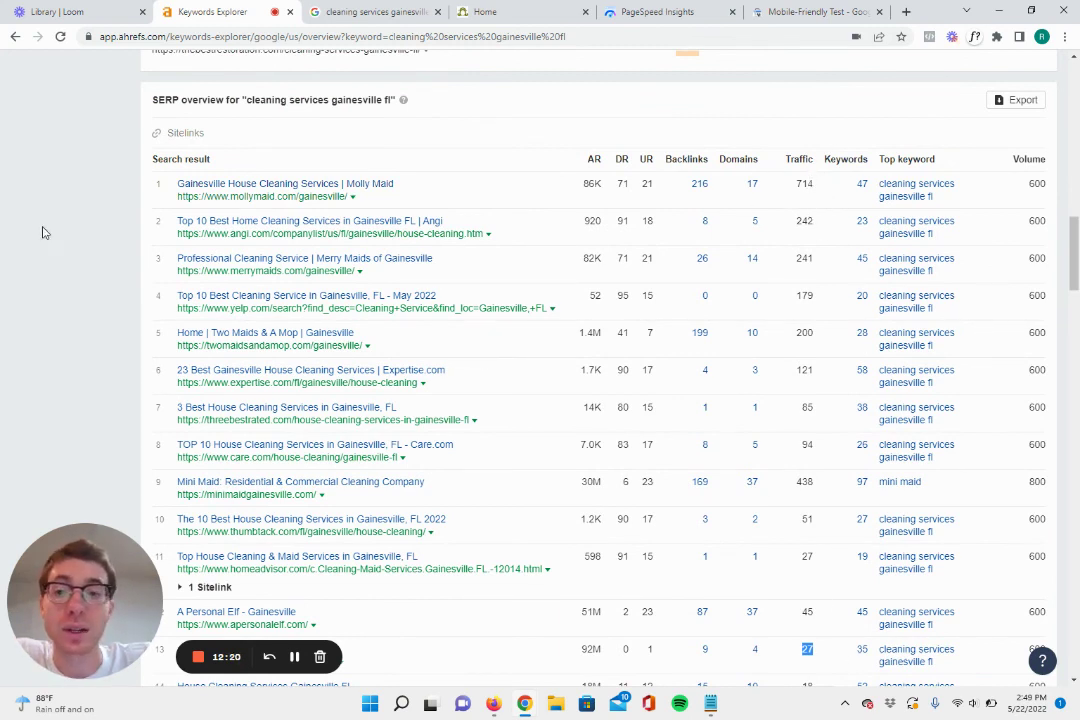
{"action": "scroll", "coordinate": [639, 424], "scroll_direction": "up", "scroll_amount": 15}
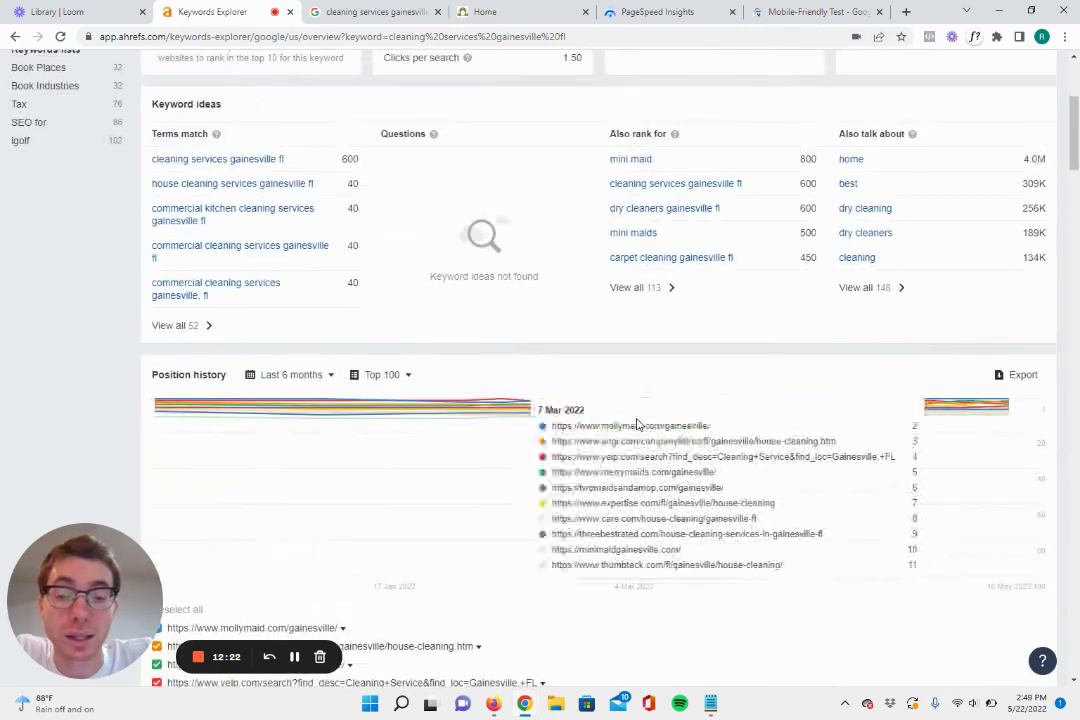
{"action": "scroll", "coordinate": [639, 424], "scroll_direction": "up", "scroll_amount": 5}
- Bring Notepad back up and go over the whole SEO checklist, selecting all its text and clearing the selection at the end
{"action": "left_click", "coordinate": [710, 703]}
{"action": "left_click", "coordinate": [754, 318]}
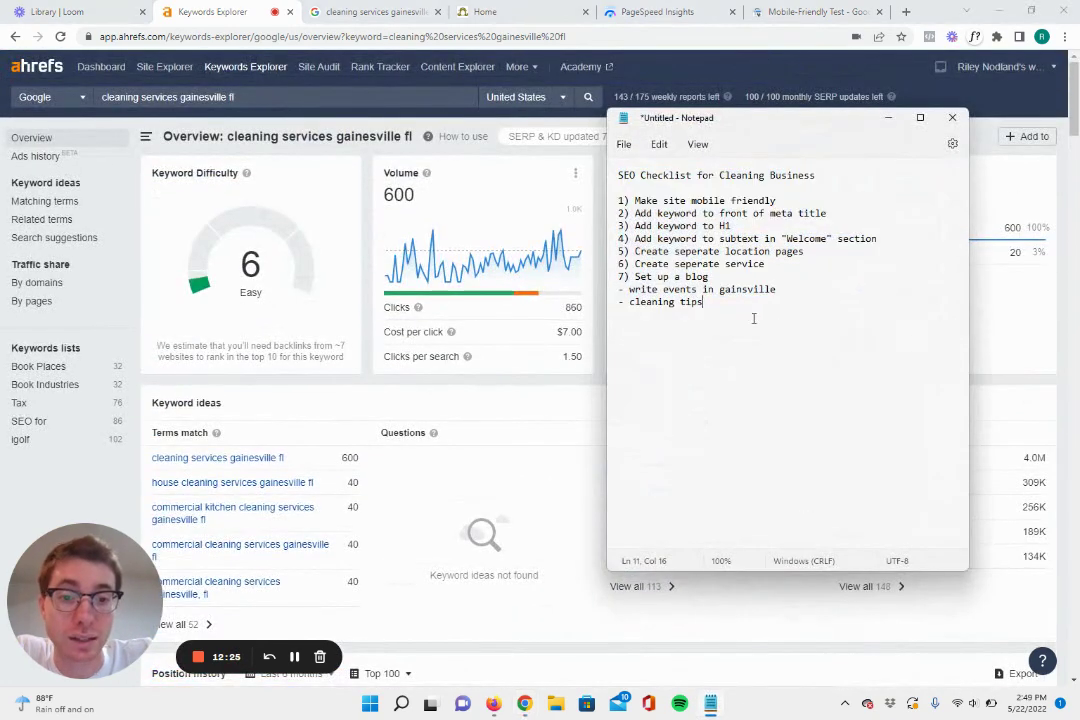
{"action": "left_click_drag", "start_coordinate": [754, 318], "coordinate": [612, 172]}
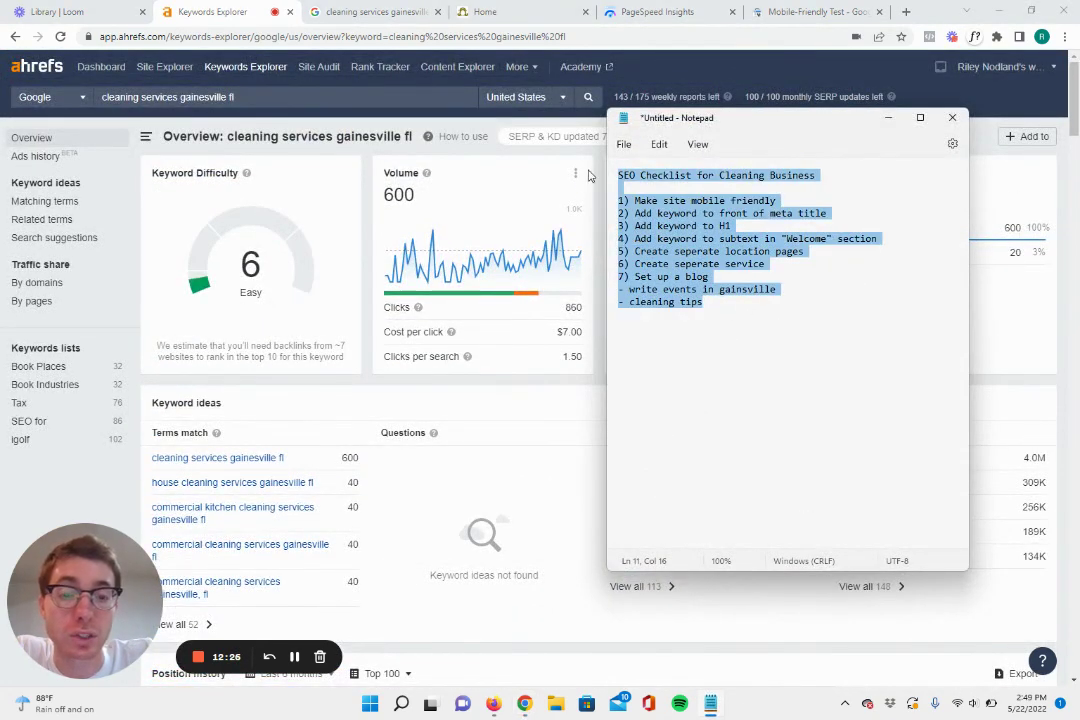
{"action": "left_click", "coordinate": [788, 307]}
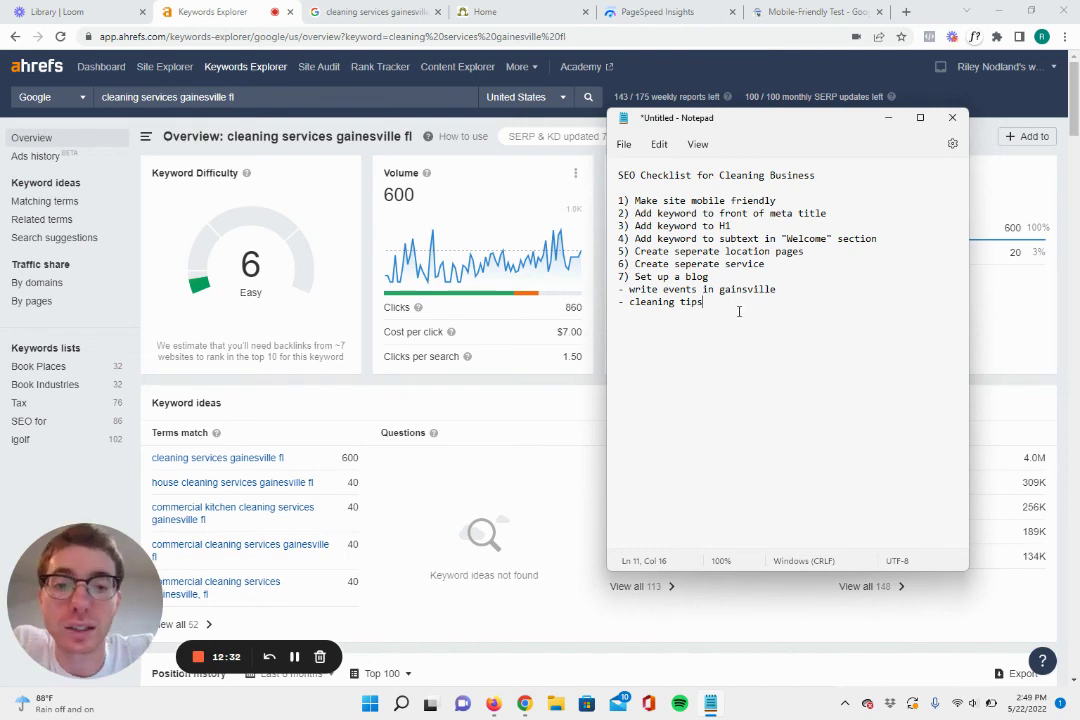
{"action": "key", "text": "ctrl+a"}
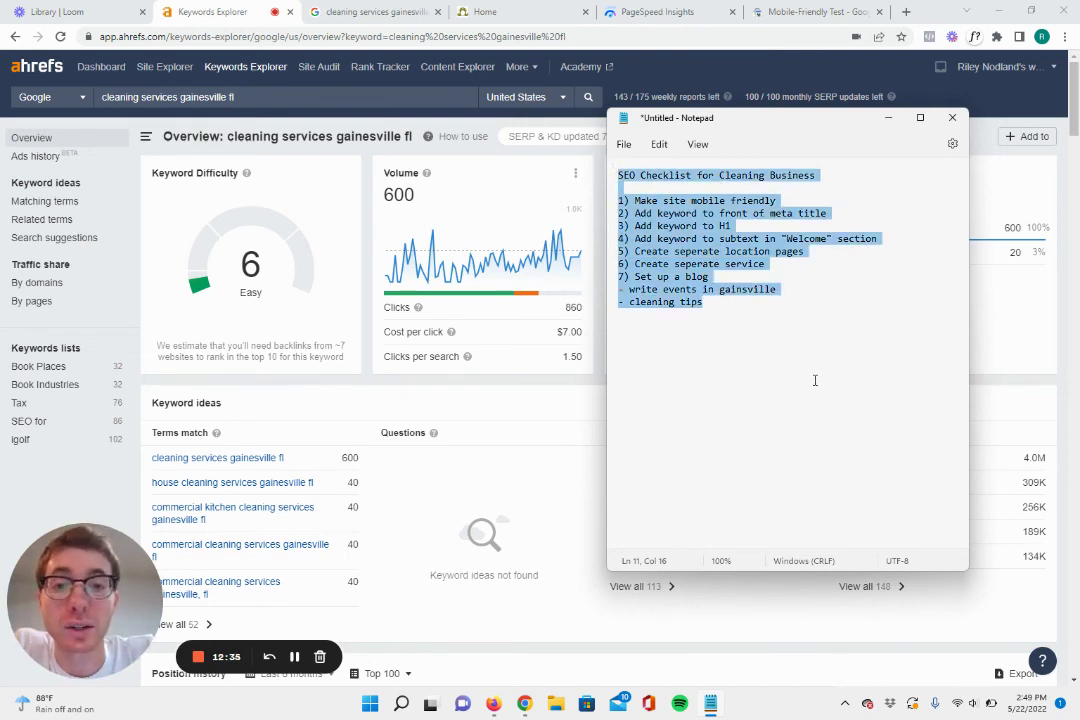
{"action": "left_click", "coordinate": [815, 380]}
{"action": "key", "text": "ctrl+a"}
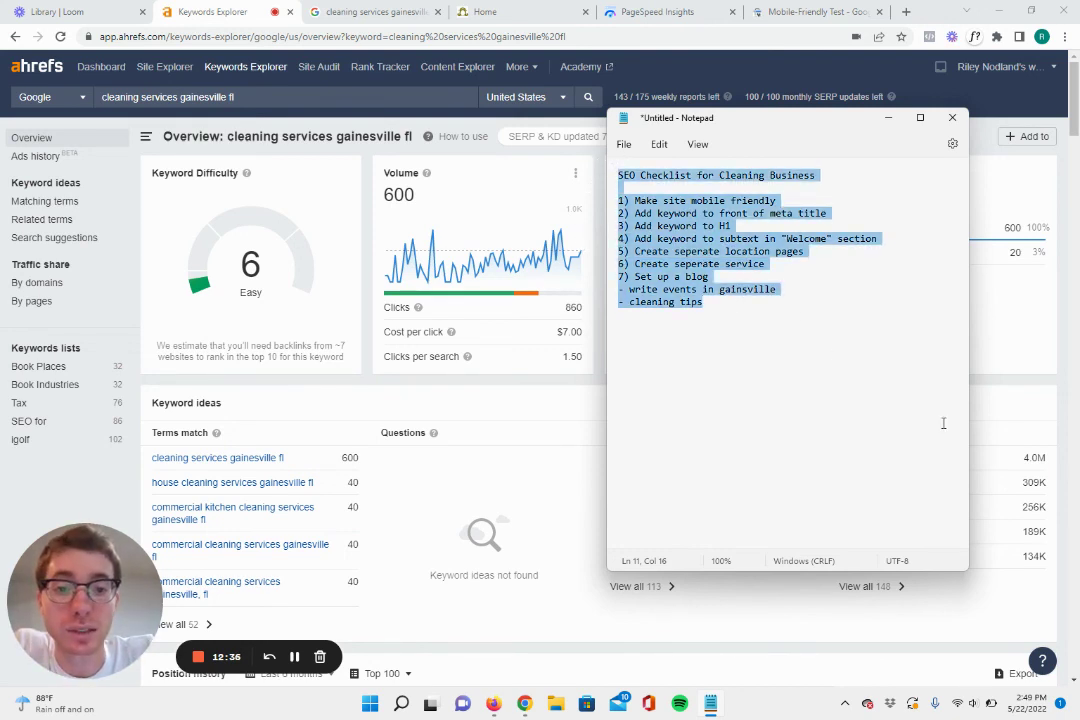
{"action": "left_click", "coordinate": [753, 322]}
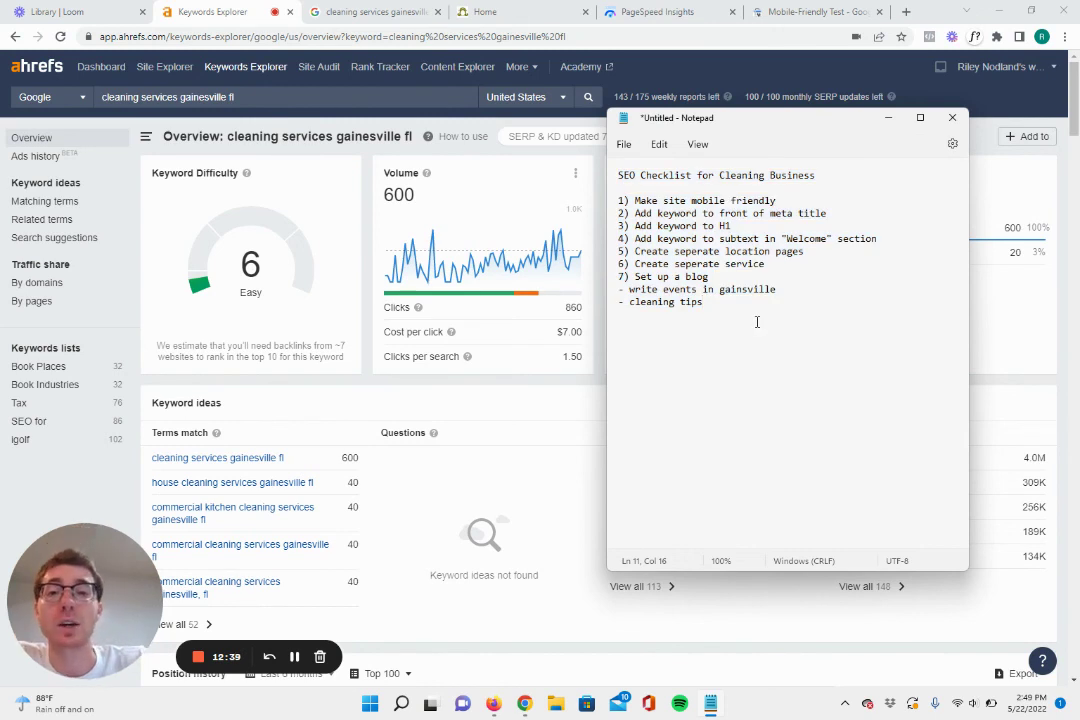